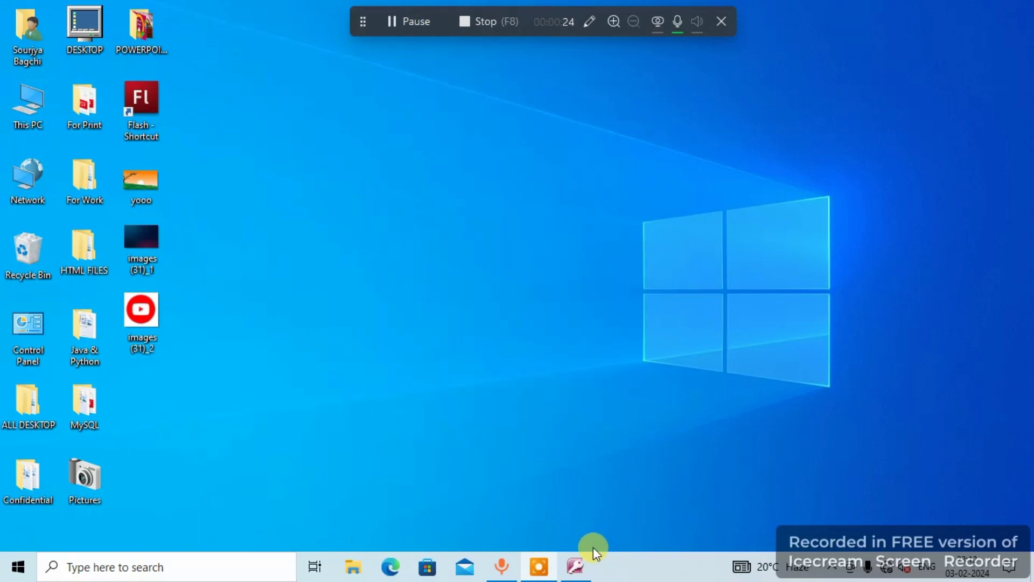
# - Switch to Microsoft Access, start a new blank database and name its file INFORMATION
pyautogui.click(591, 564)
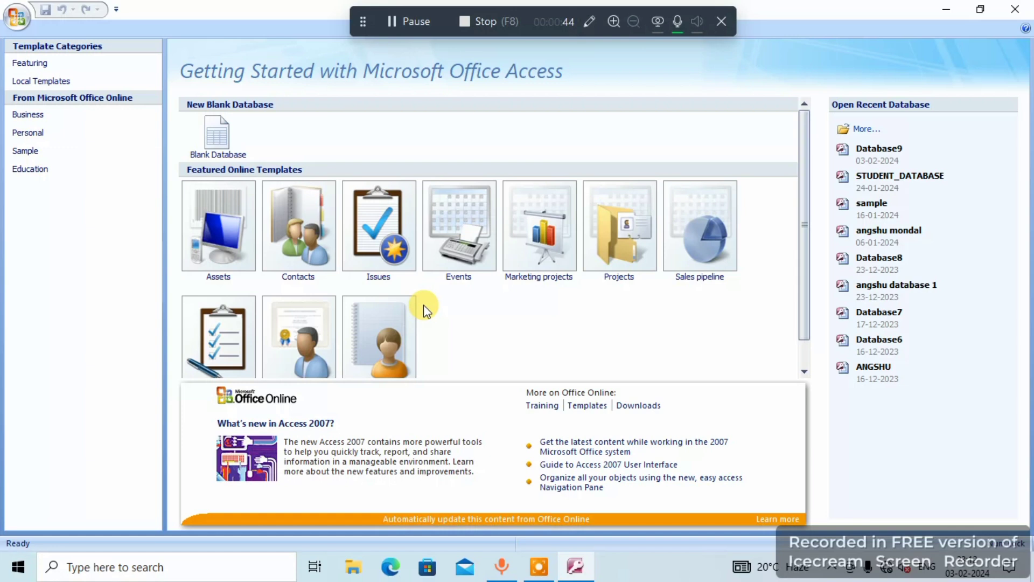
pyautogui.click(224, 138)
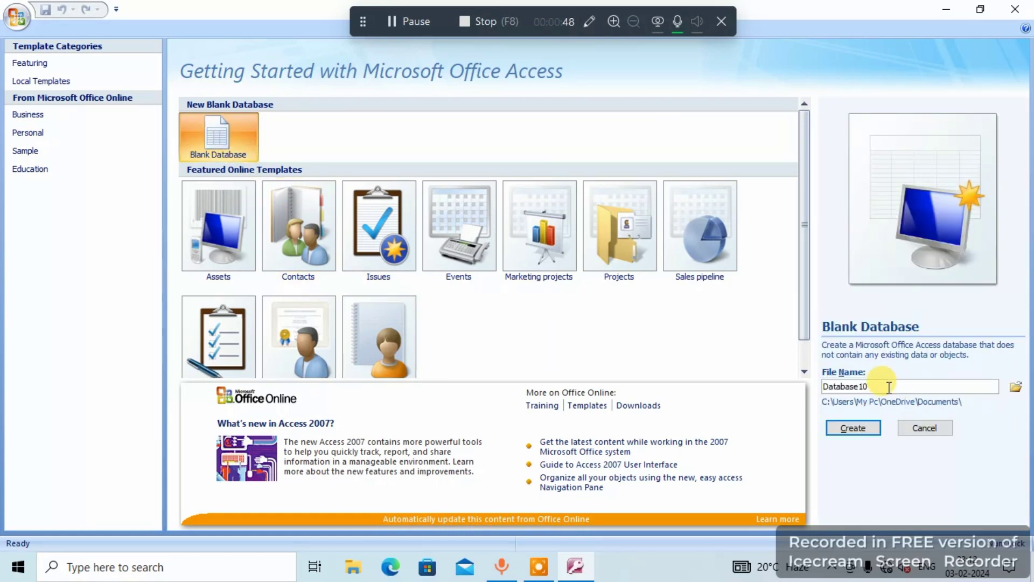
pyautogui.moveTo(887, 386); pyautogui.dragTo(826, 382)
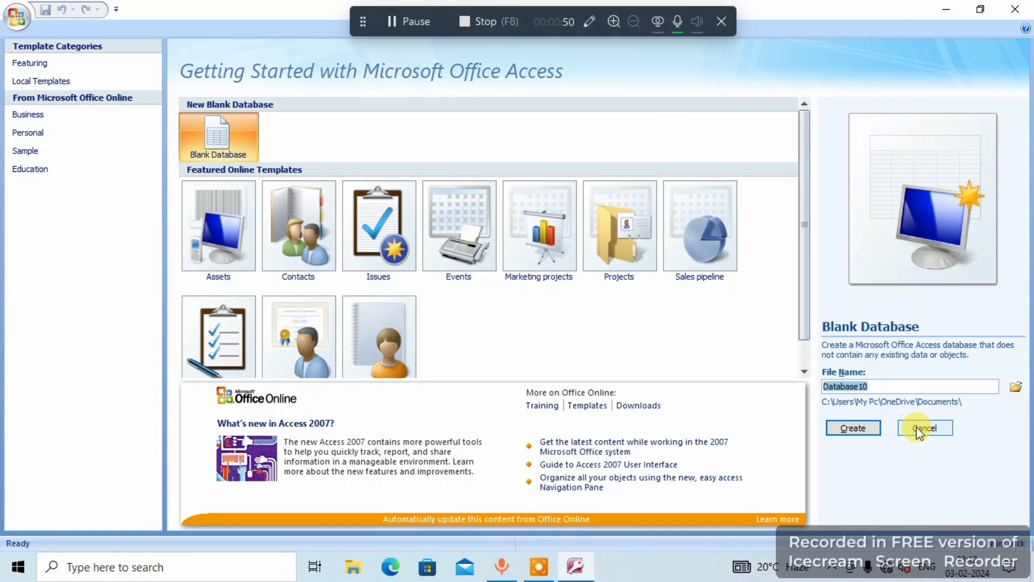
pyautogui.press('BackSpace')
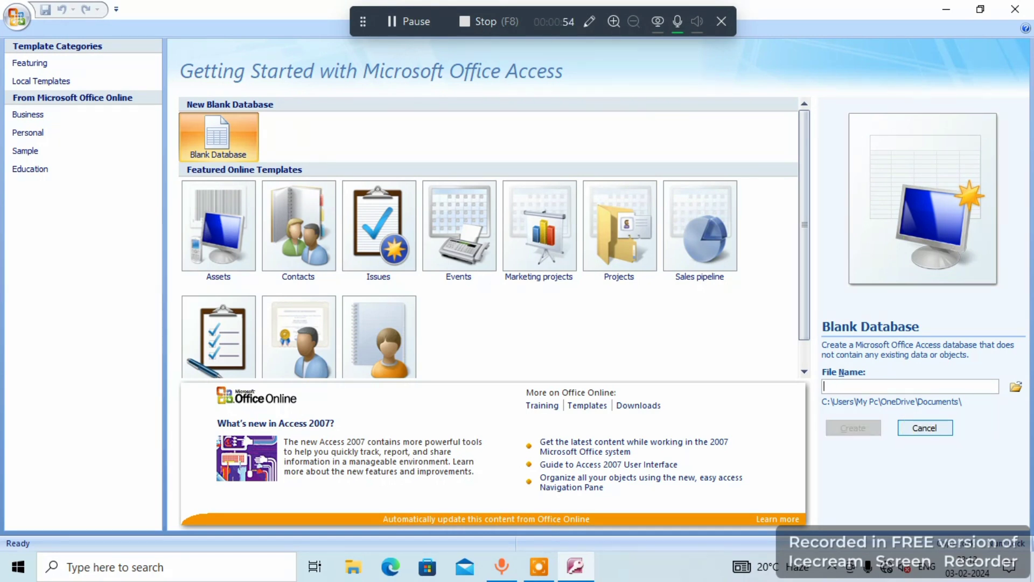
pyautogui.write('INFOR')
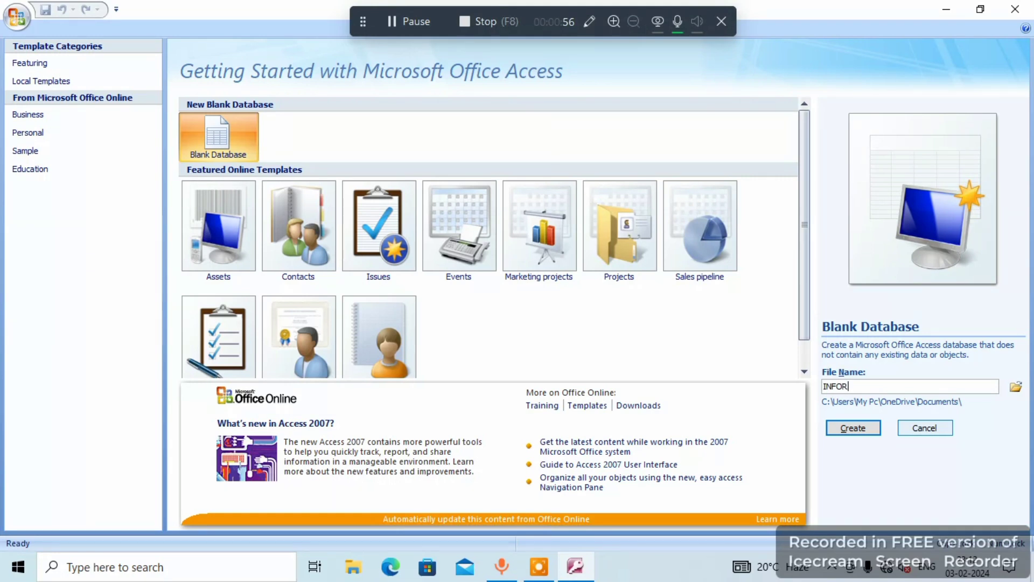
pyautogui.write('MATION')
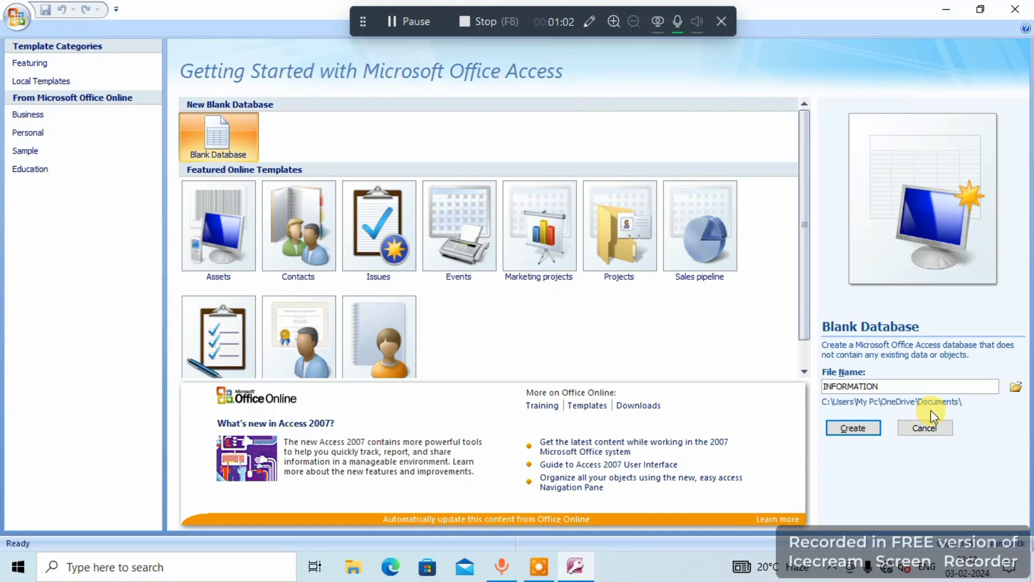
# - Set the Desktop as the save location, keep the Access 2007 Databases format, and create the database
pyautogui.click(1017, 387)
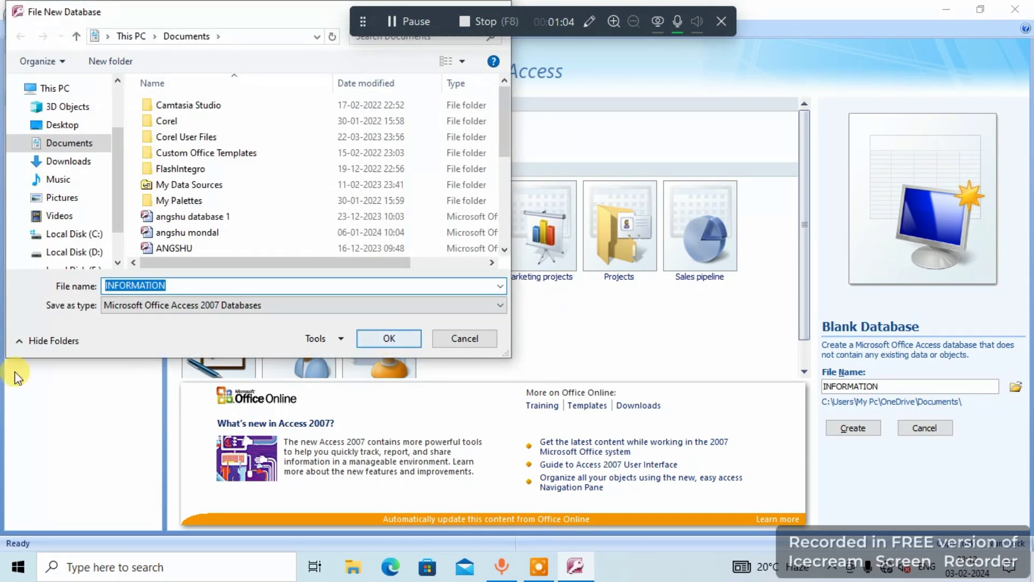
pyautogui.scroll(2, 86, 203)
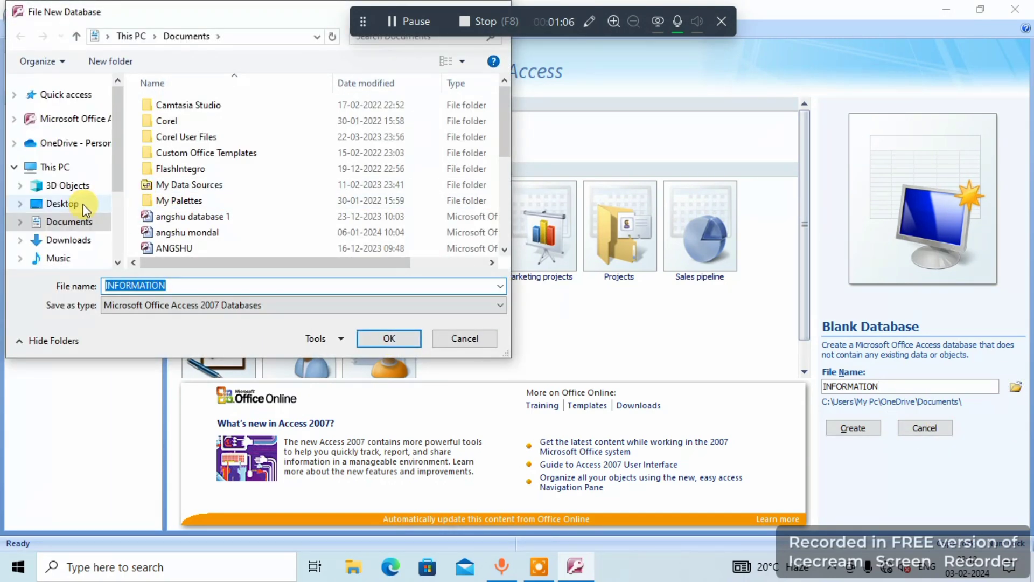
pyautogui.click(82, 204)
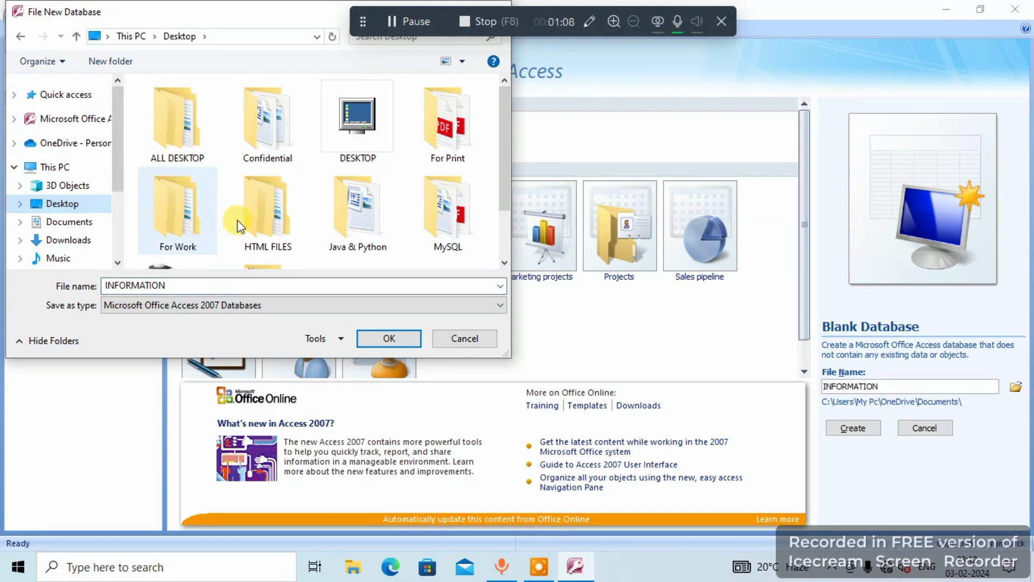
pyautogui.click(223, 305)
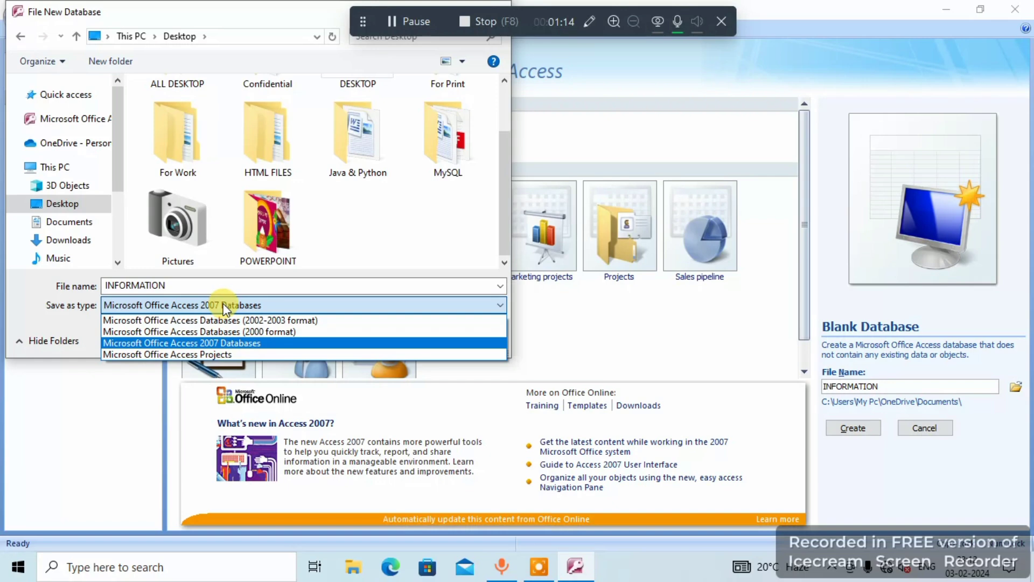
pyautogui.click(223, 305)
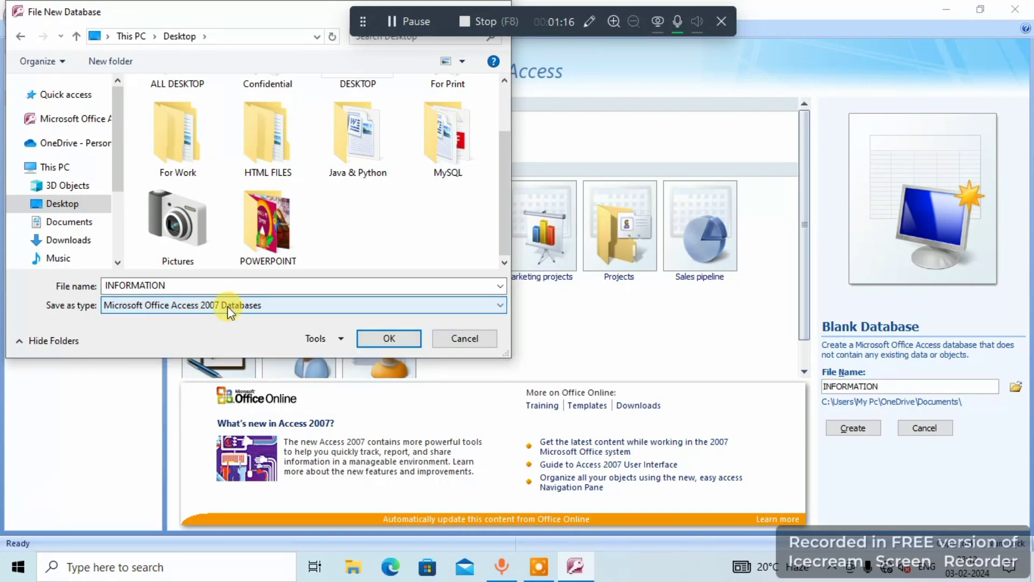
pyautogui.click(394, 339)
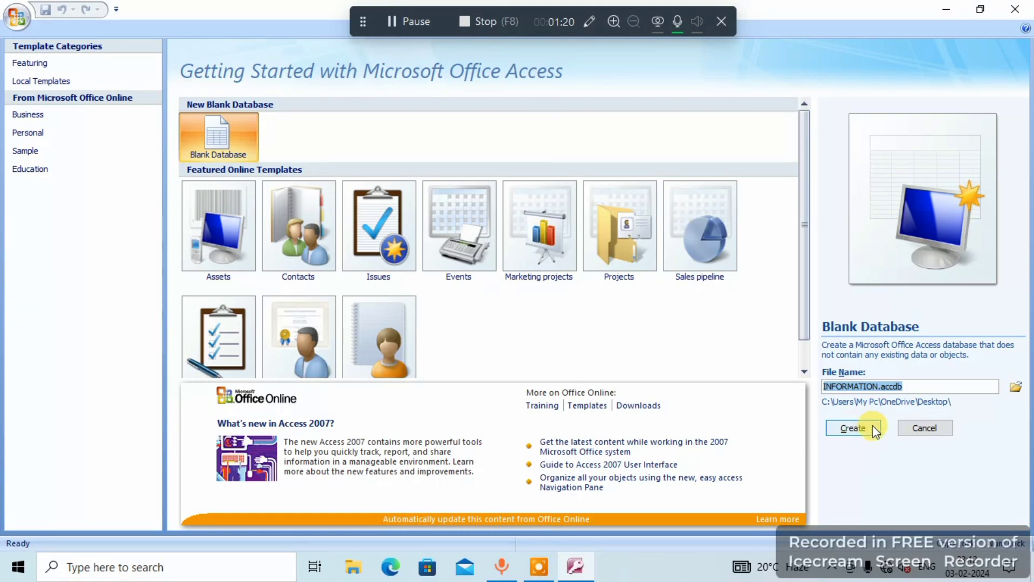
pyautogui.click(864, 430)
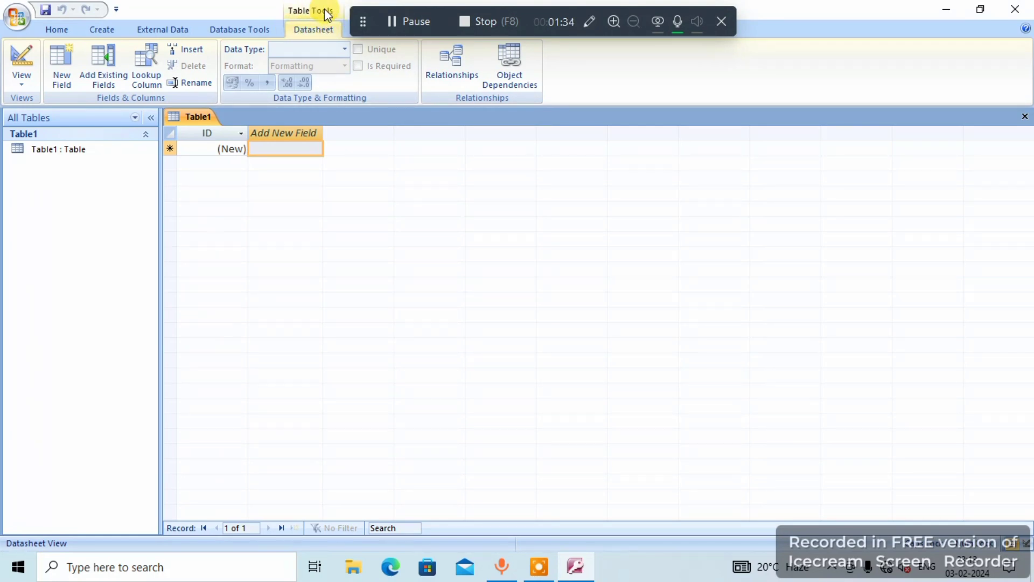
# - Switch the new table to Design View, saving it under the name SHEET_1
pyautogui.click(12, 82)
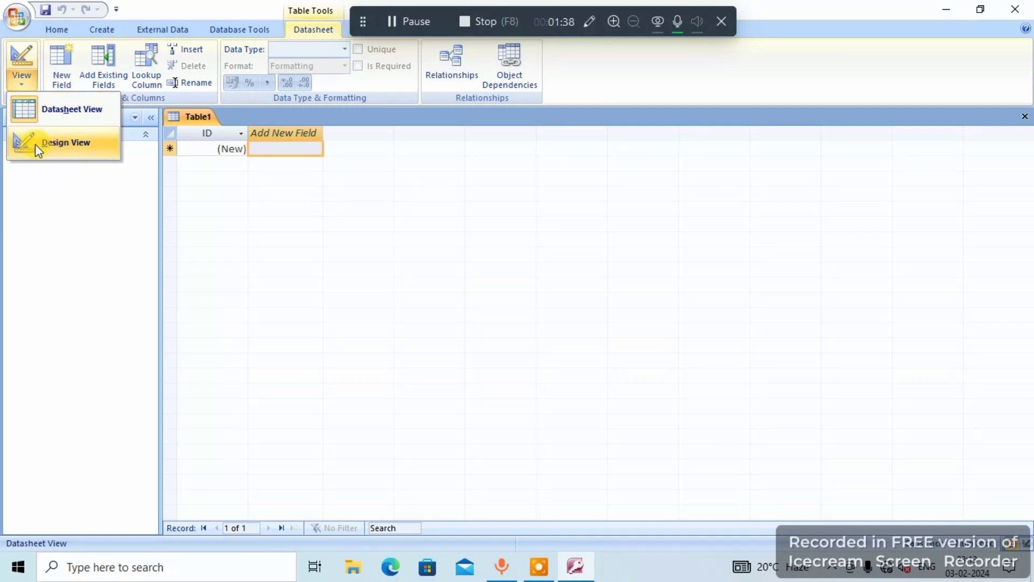
pyautogui.click(65, 148)
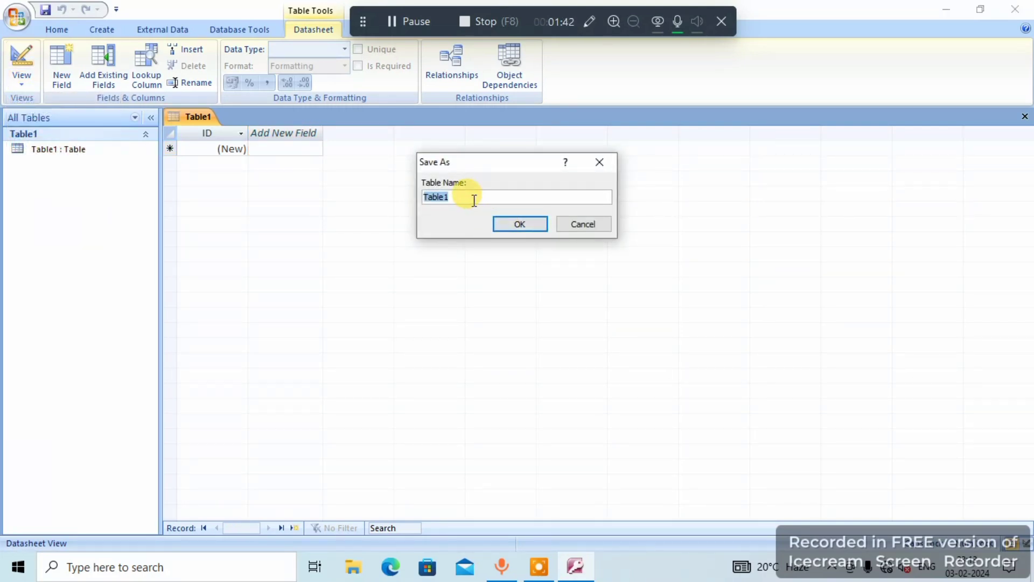
pyautogui.press('BackSpace')
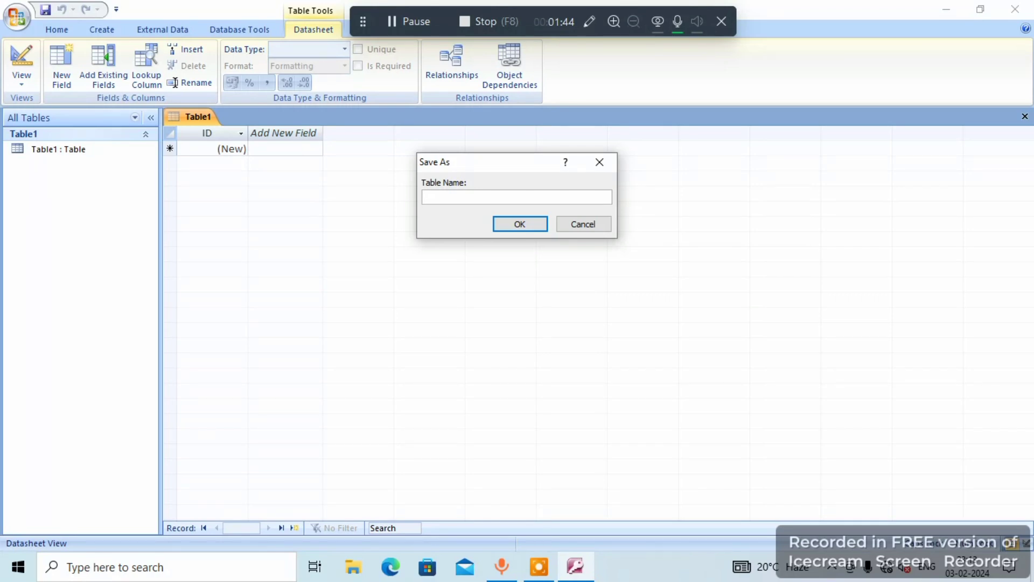
pyautogui.write('DA')
pyautogui.press('BackSpace')
pyautogui.press('BackSpace')
pyautogui.write('HEE')
pyautogui.press('BackSpace')
pyautogui.press('BackSpace')
pyautogui.press('BackSpace')
pyautogui.write('SHHET_1')
pyautogui.click(434, 196)
pyautogui.press('Delete')
pyautogui.write('E')
pyautogui.click(502, 223)
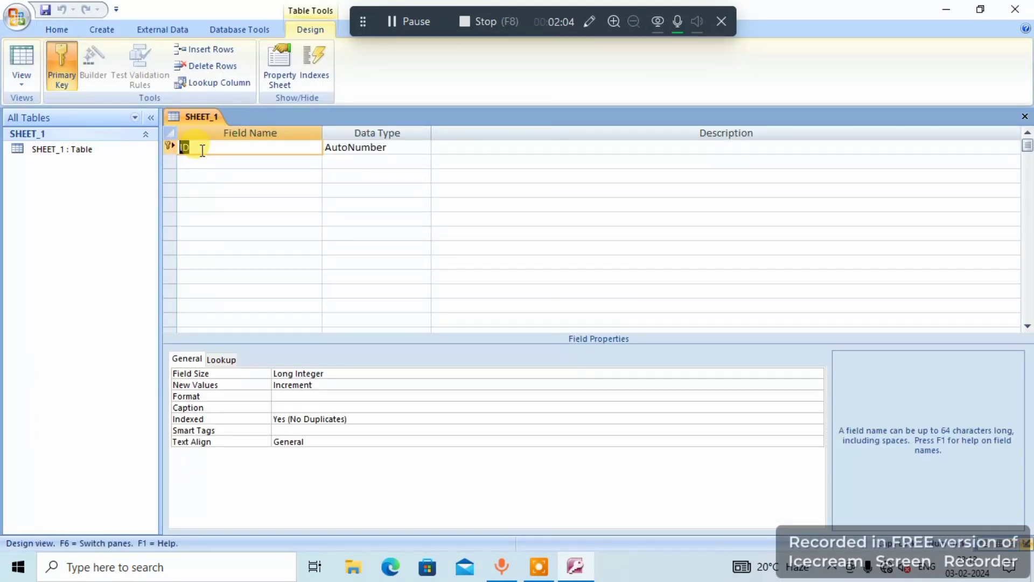
# - Add the fields NAME (Text), CLASS (Number) and SECTION (Text) below the ID field
pyautogui.click(202, 160)
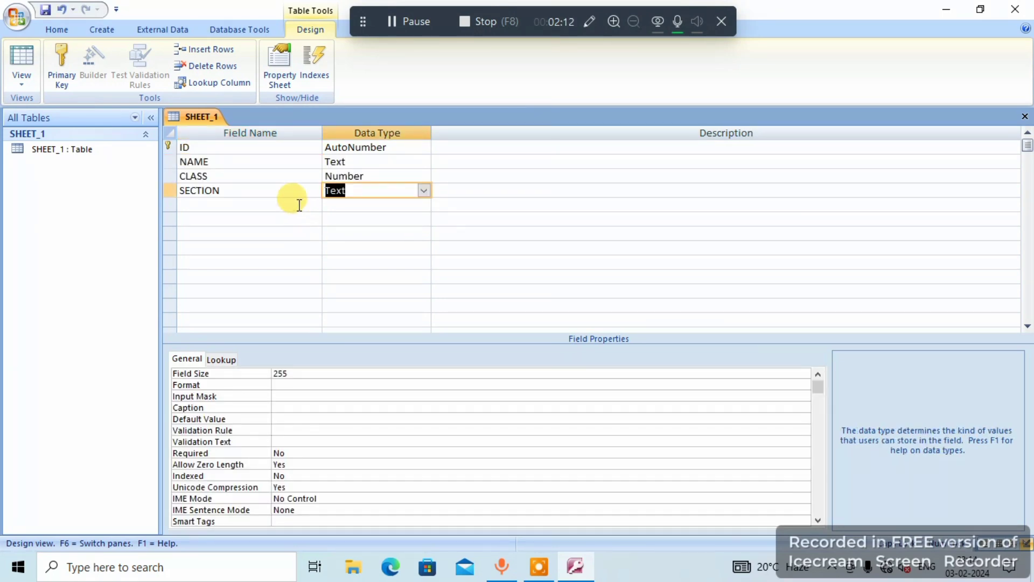
pyautogui.click(250, 162)
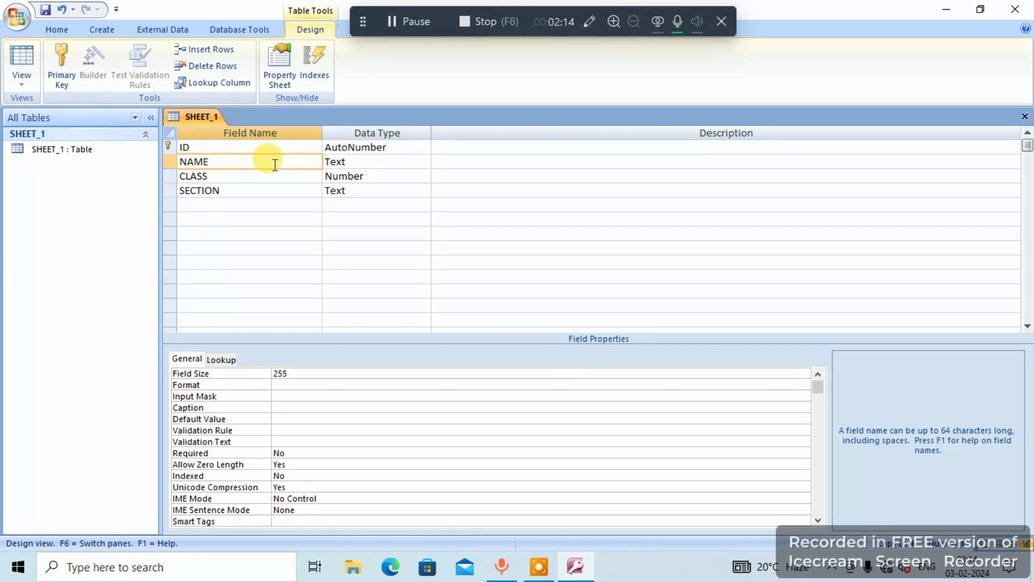
pyautogui.click(373, 163)
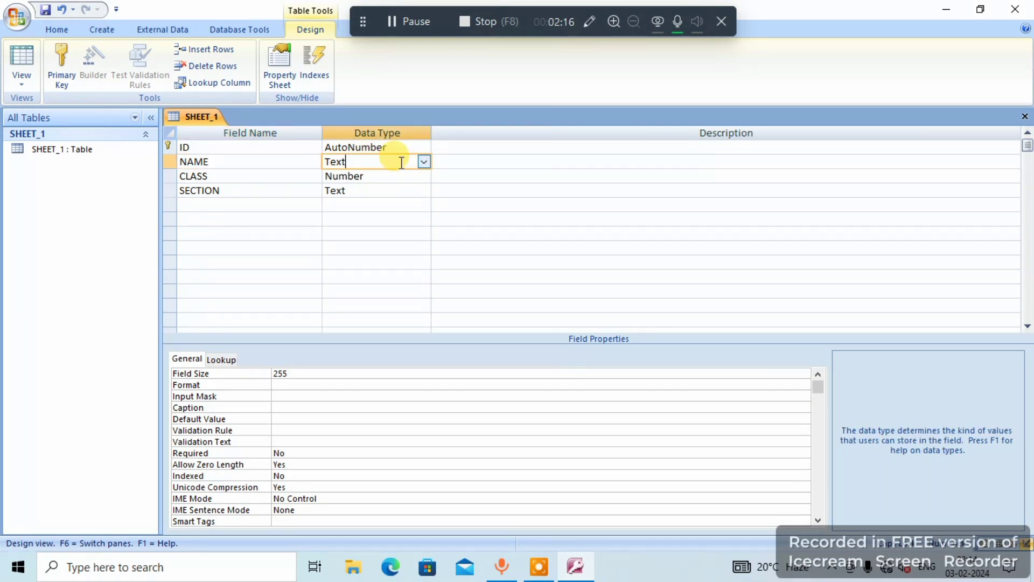
pyautogui.click(250, 177)
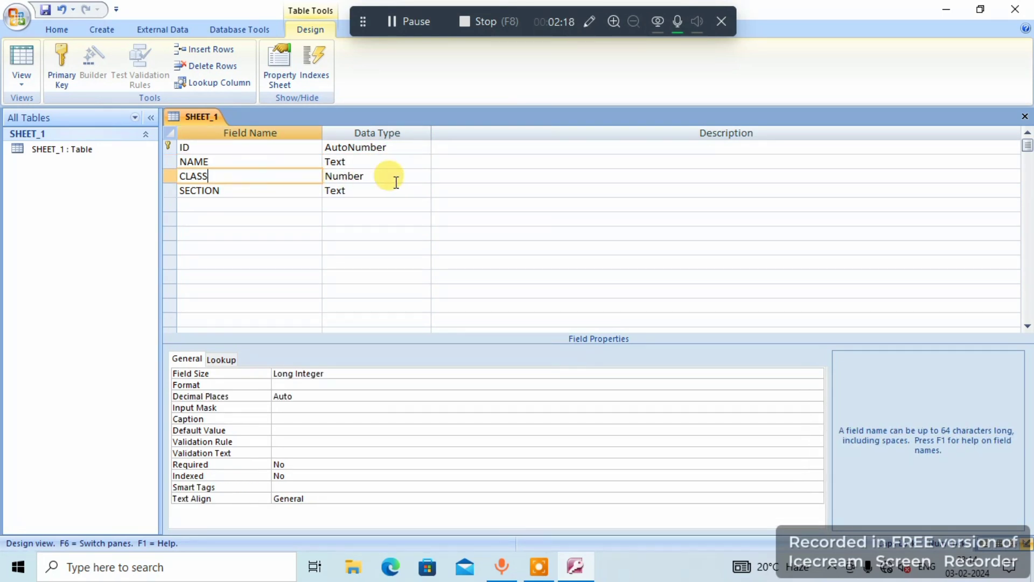
pyautogui.click(394, 178)
pyautogui.click(273, 191)
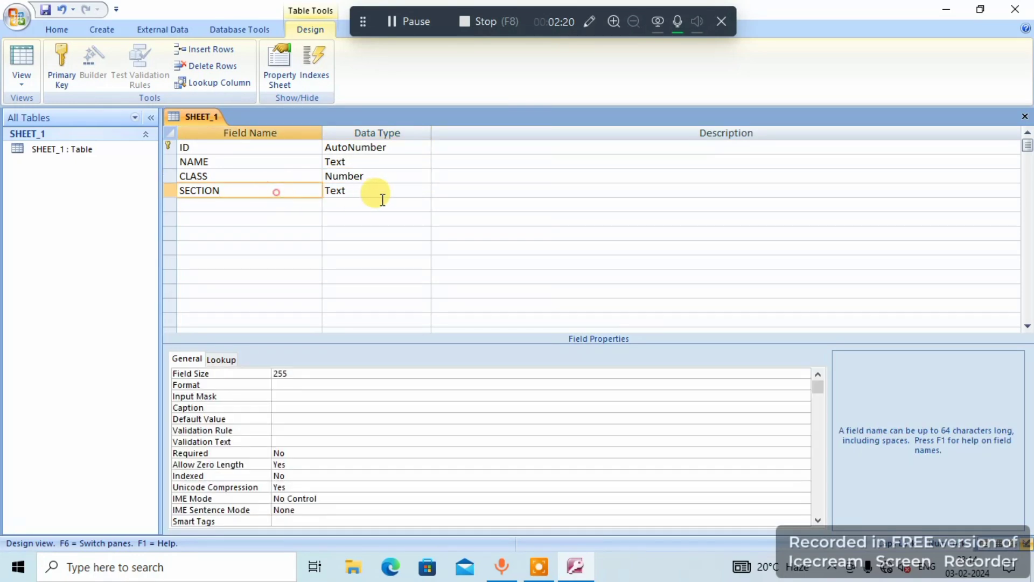
pyautogui.click(390, 192)
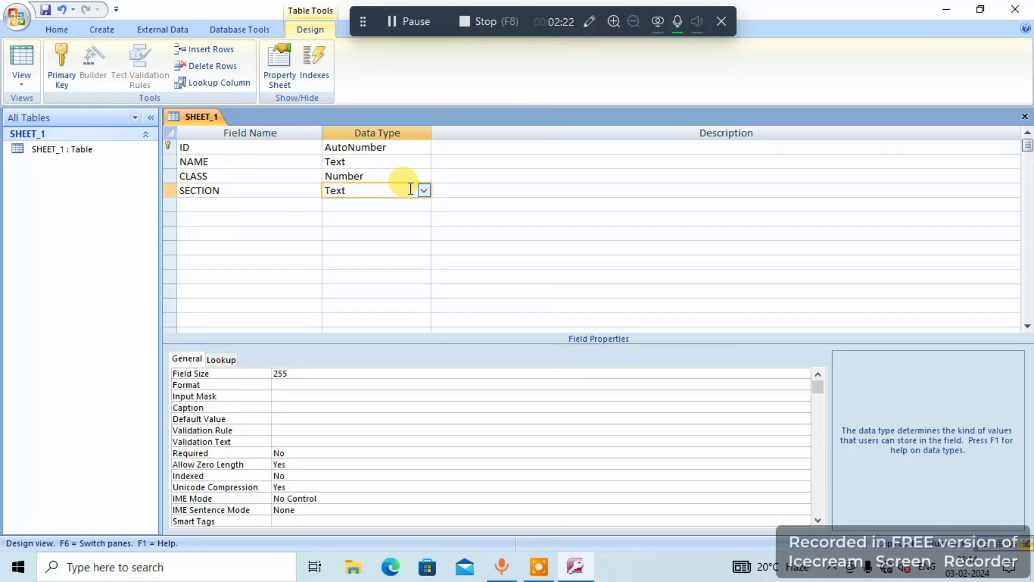
# - Save the SHEET_1 table design and switch the table to Datasheet View
pyautogui.click(33, 84)
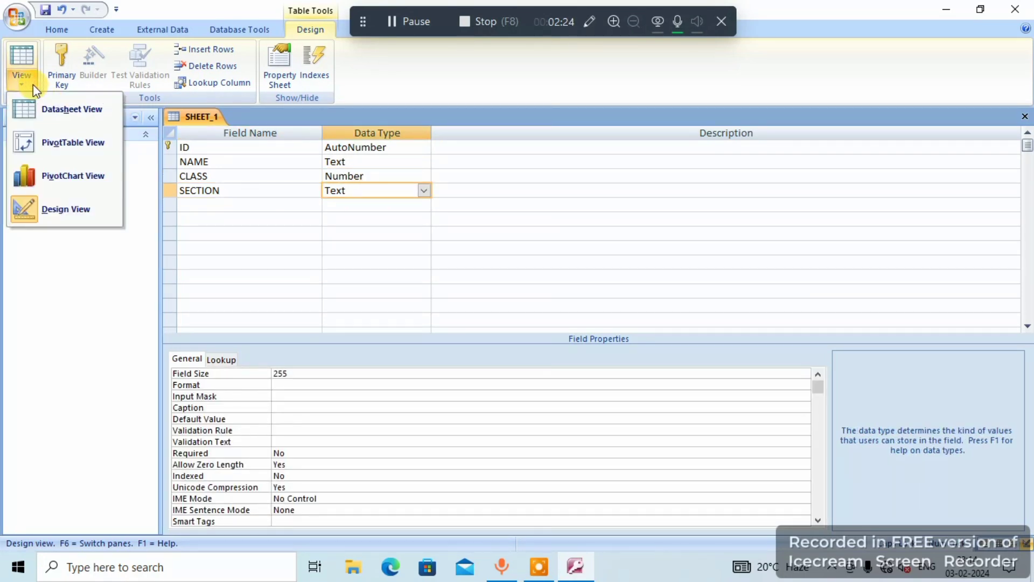
pyautogui.click(31, 111)
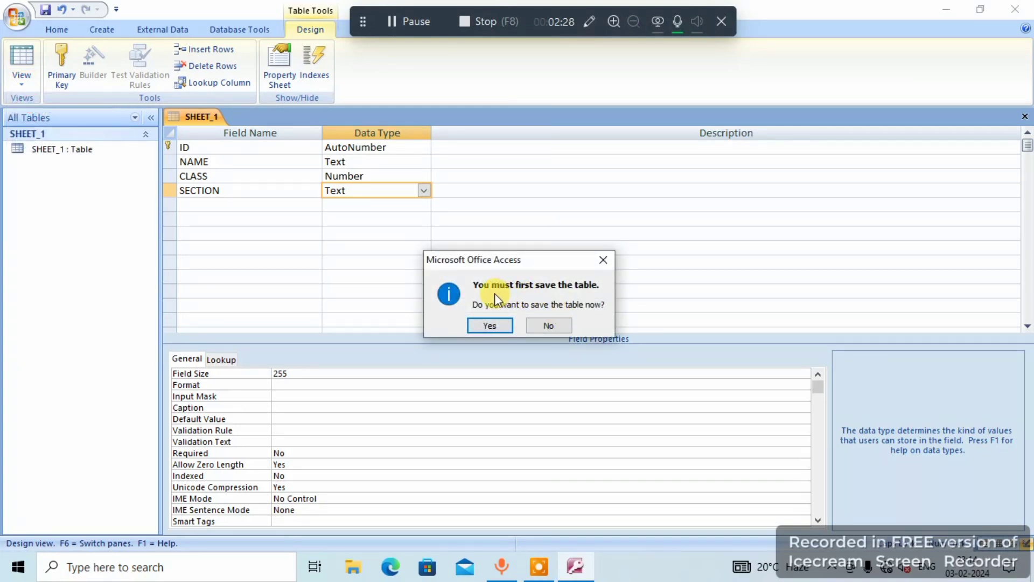
pyautogui.click(506, 326)
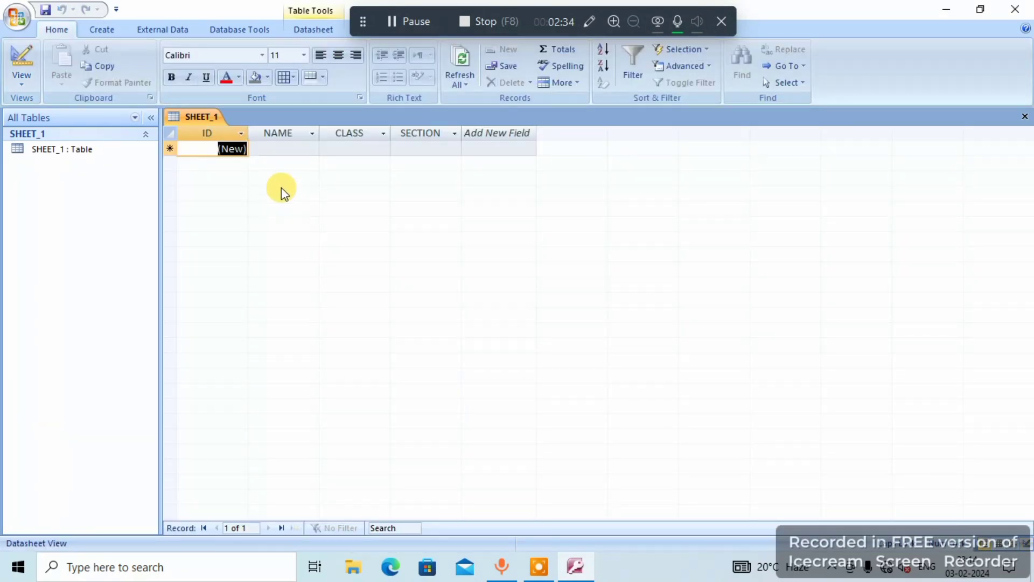
pyautogui.click(294, 149)
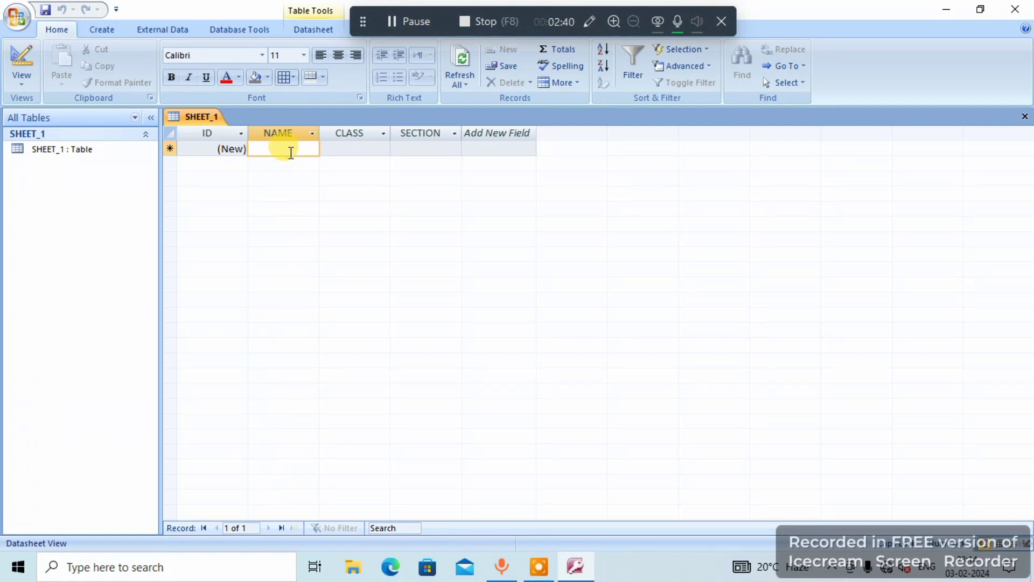
# - Create a form based on the SHEET_1 table and switch it to Form View
pyautogui.click(103, 30)
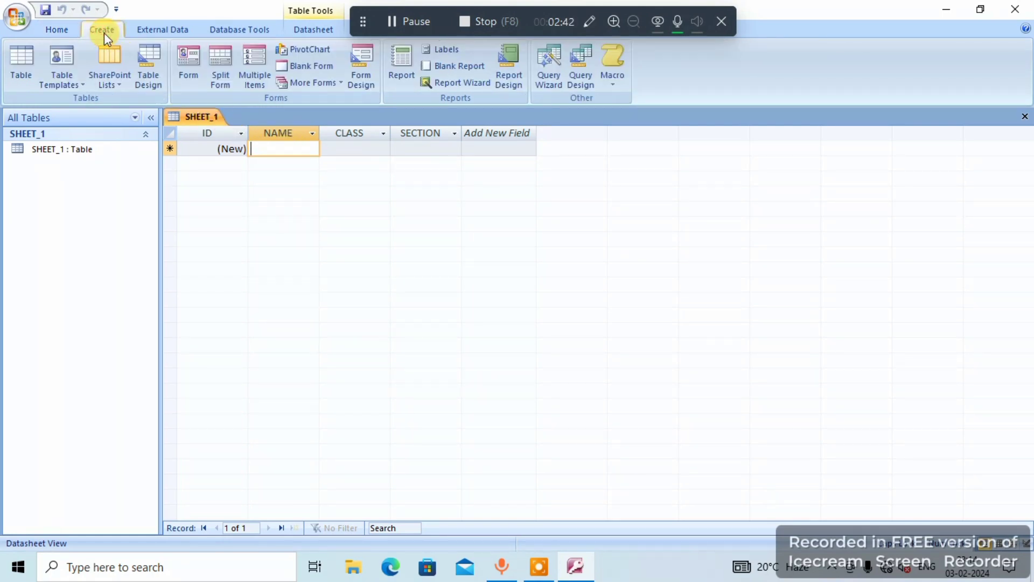
pyautogui.click(184, 76)
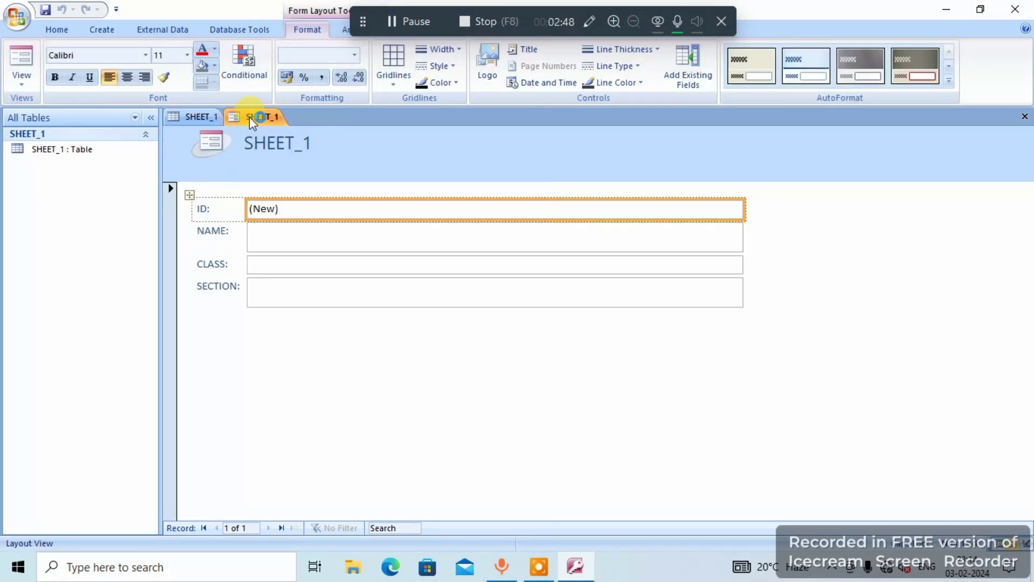
pyautogui.click(209, 117)
pyautogui.click(268, 119)
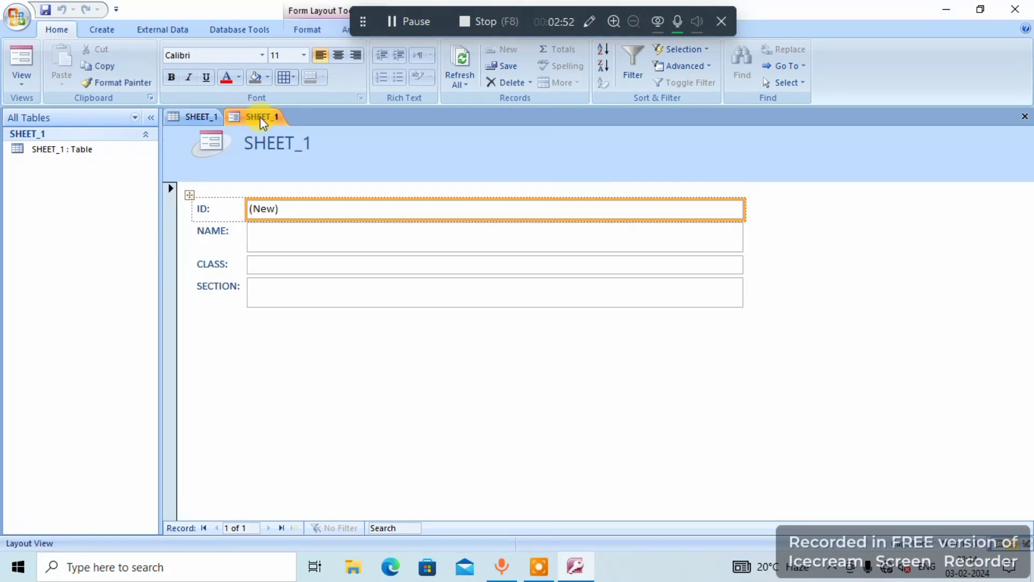
pyautogui.rightClick(262, 119)
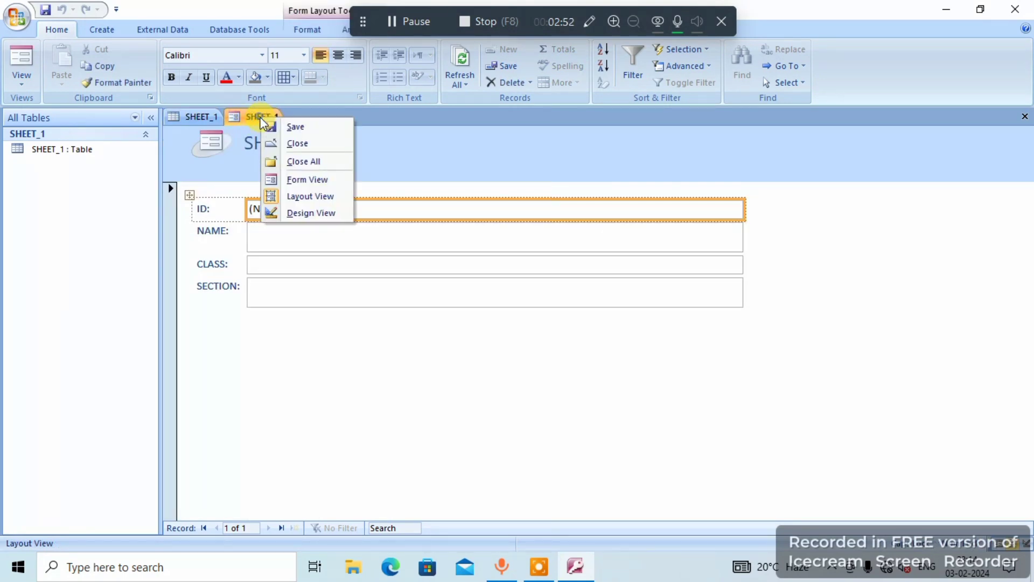
pyautogui.click(293, 180)
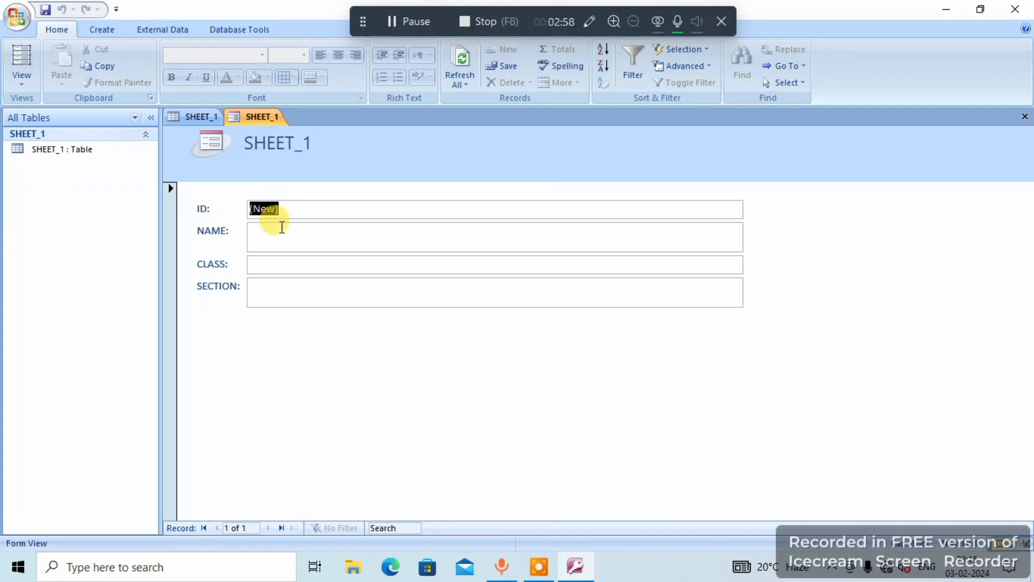
# - Enter a record in the form with the person's name, class 9 and section C, and advance to a new record
pyautogui.click(278, 232)
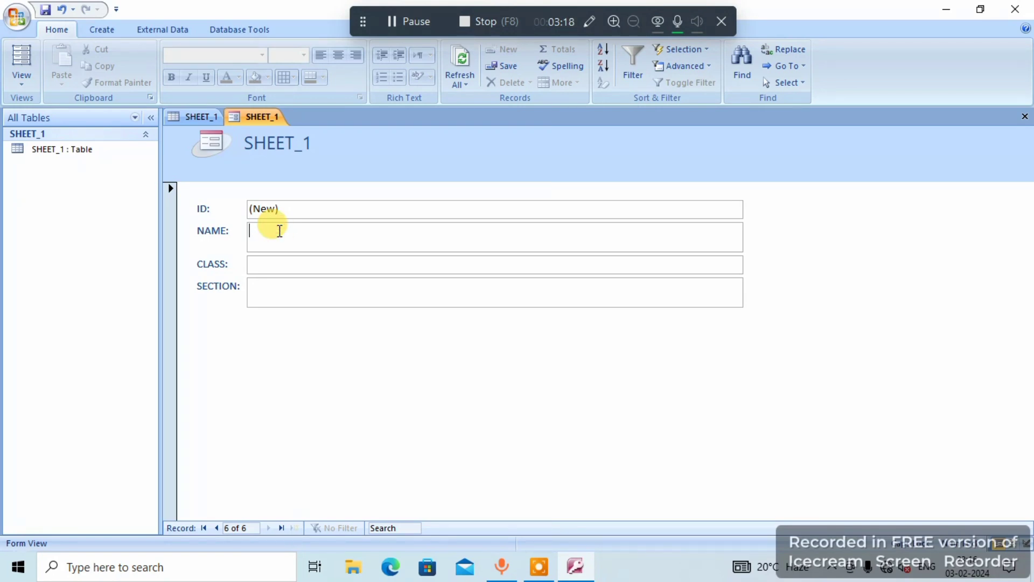
pyautogui.write('GITA')
pyautogui.press('Tab')
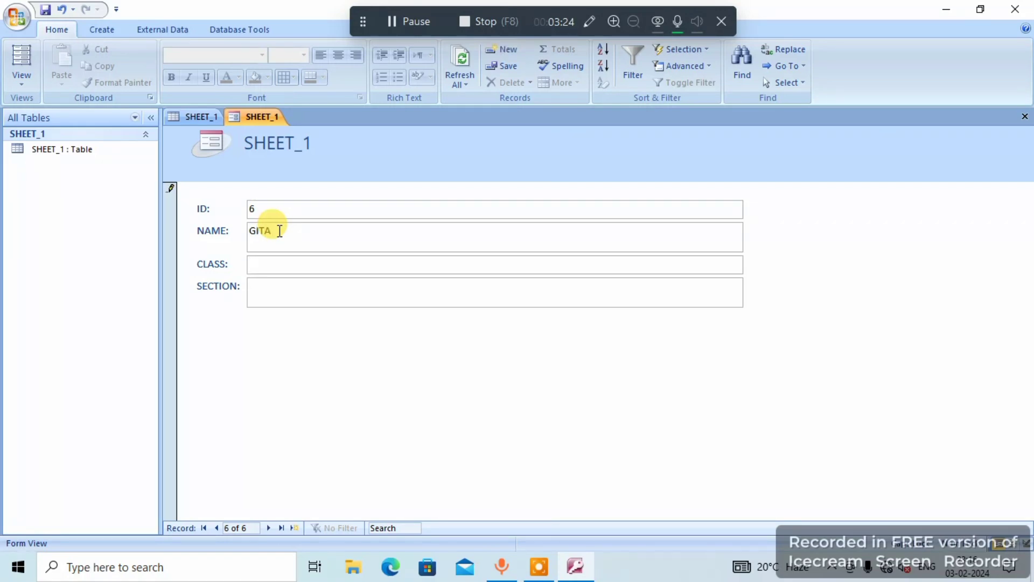
pyautogui.write('9')
pyautogui.write('C')
pyautogui.press('Tab')
pyautogui.click(280, 231)
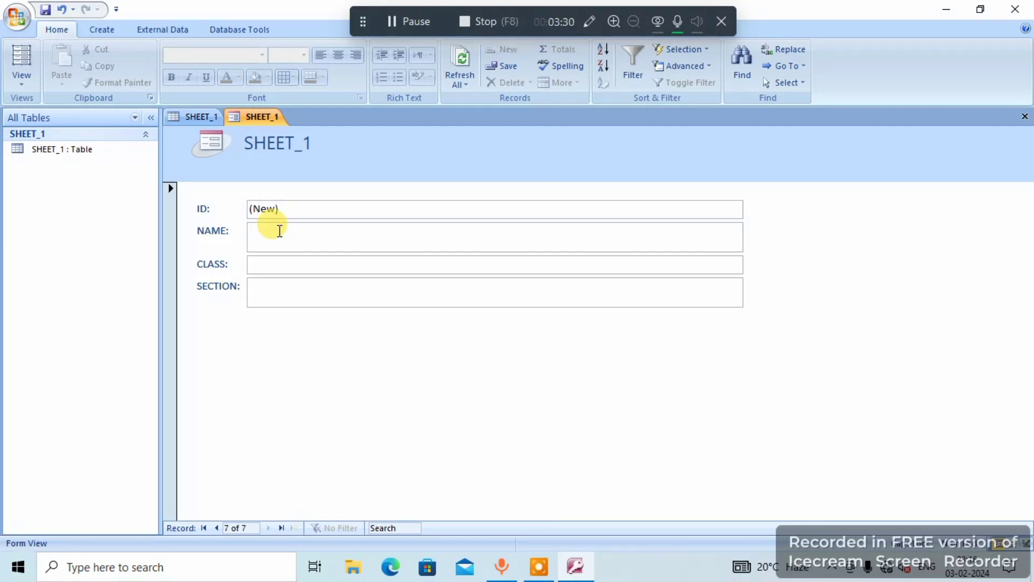
# - Save the form under the name SHEET_1_FORM
pyautogui.rightClick(265, 118)
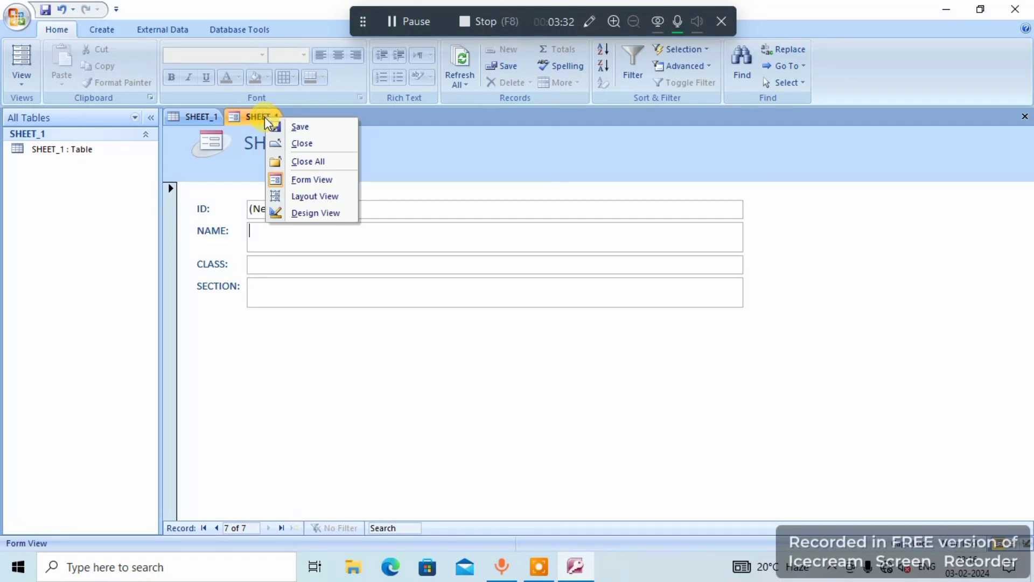
pyautogui.click(303, 129)
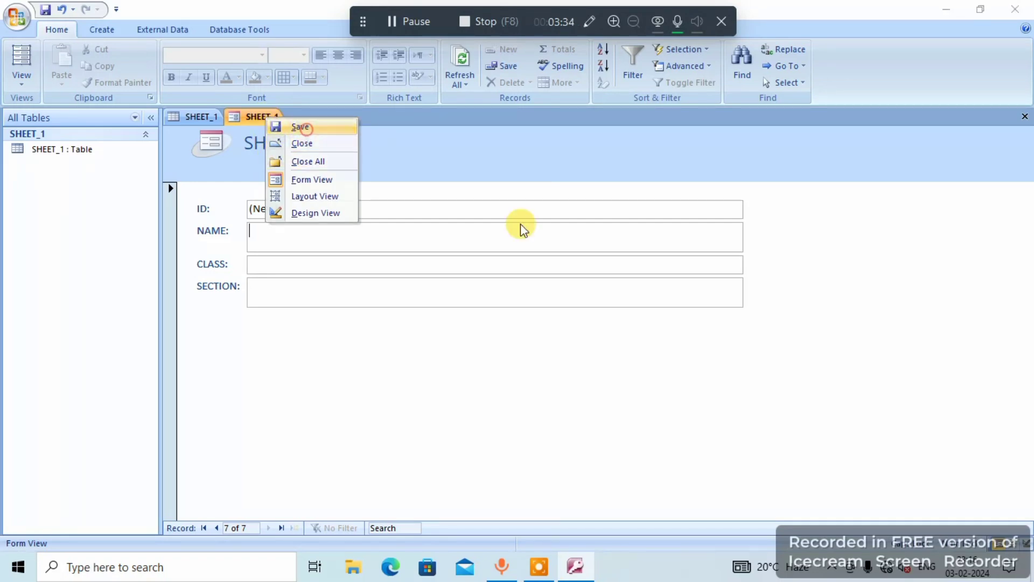
pyautogui.click(468, 196)
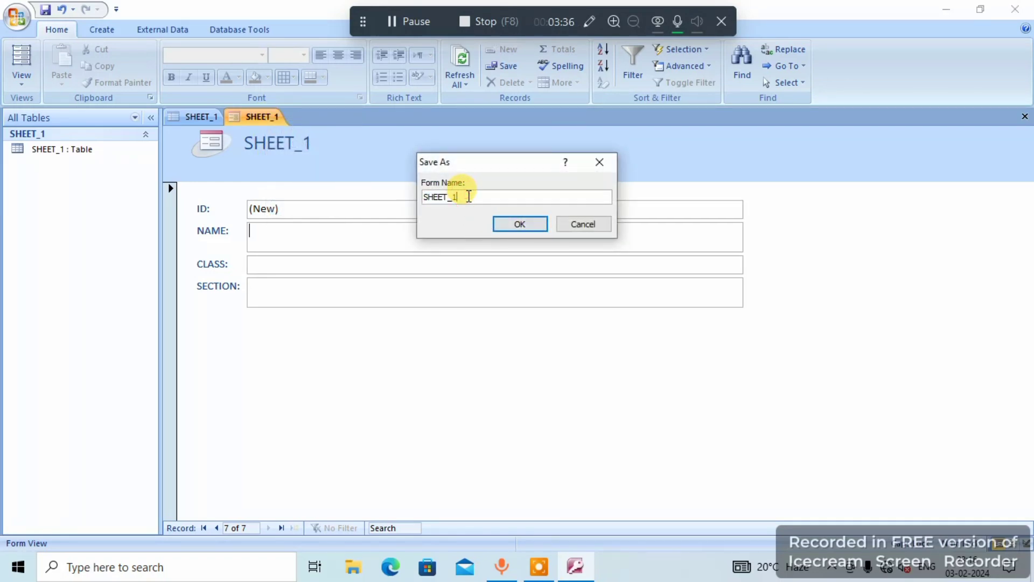
pyautogui.write('_FORM')
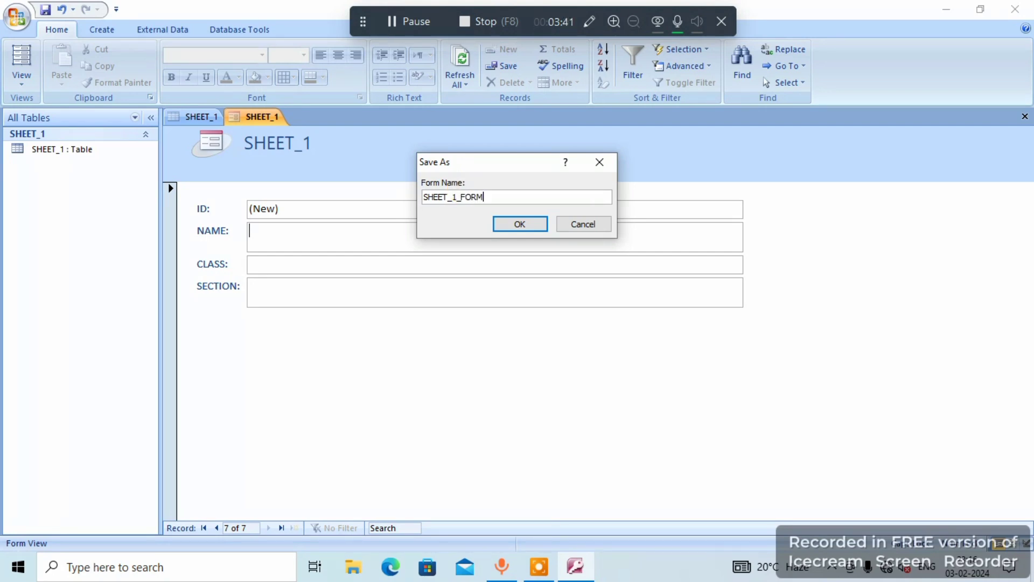
pyautogui.click(520, 223)
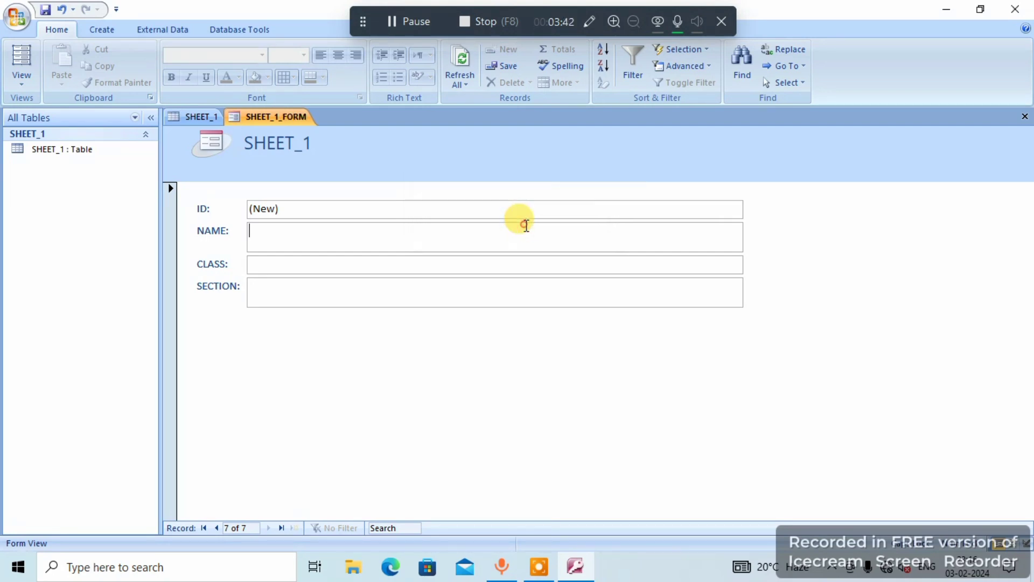
# - Return to the SHEET_1 table datasheet and refresh all its data to load the records entered through the form
pyautogui.click(191, 117)
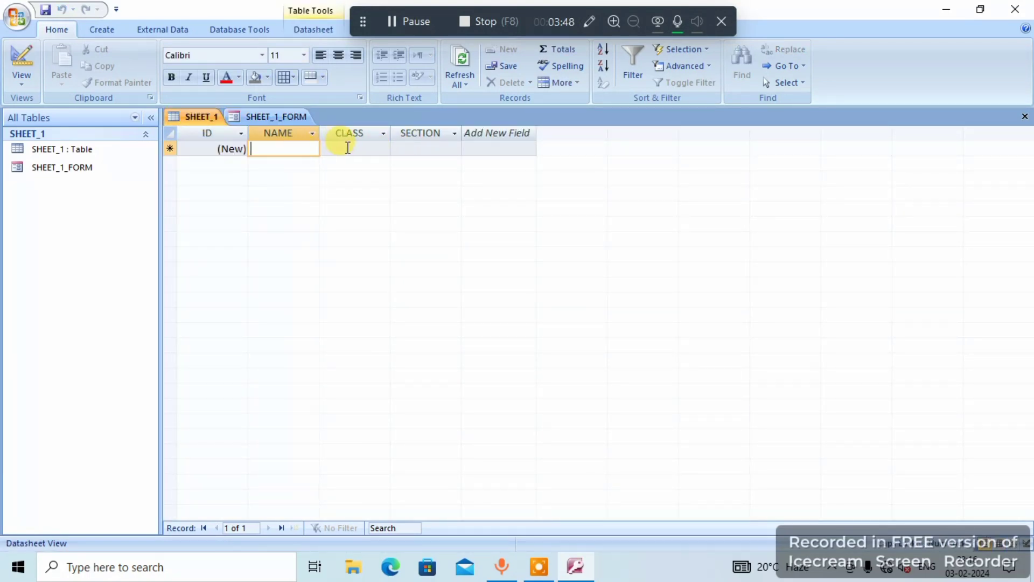
pyautogui.click(465, 89)
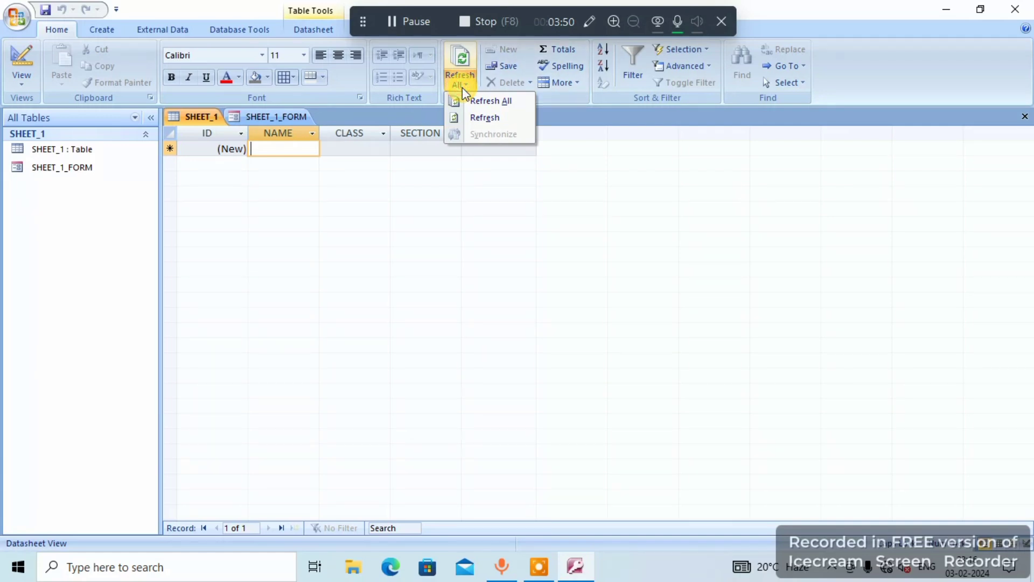
pyautogui.click(479, 100)
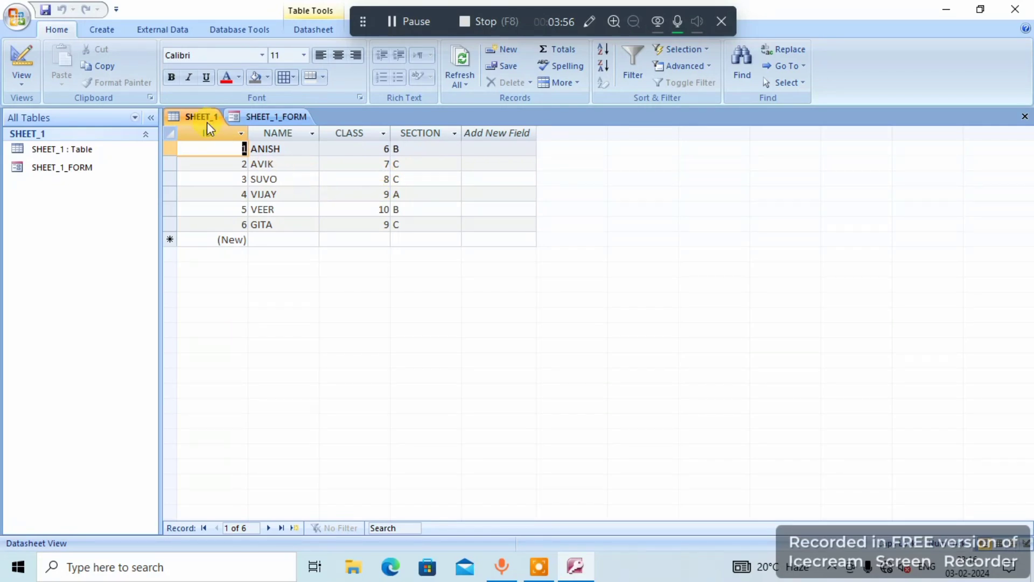
# - Widen the SECTION, CLASS and NAME columns in the SHEET_1 datasheet
pyautogui.click(102, 30)
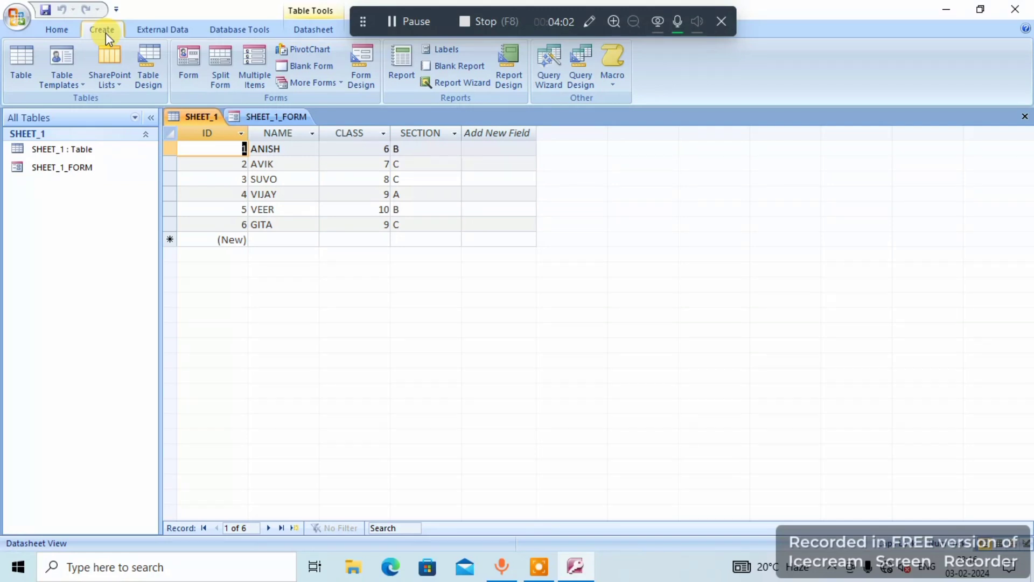
pyautogui.doubleClick(461, 133)
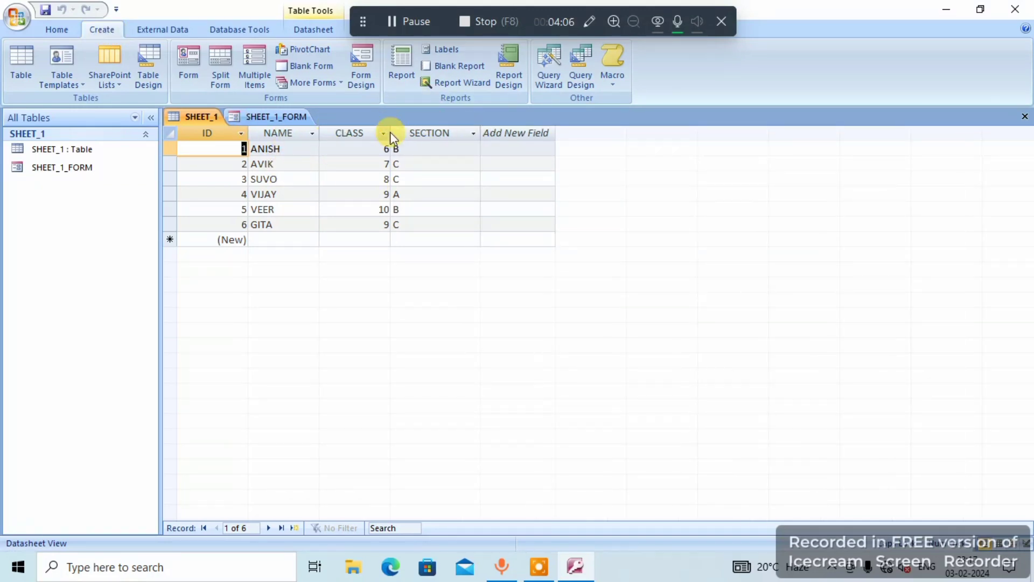
pyautogui.moveTo(390, 132); pyautogui.dragTo(412, 131)
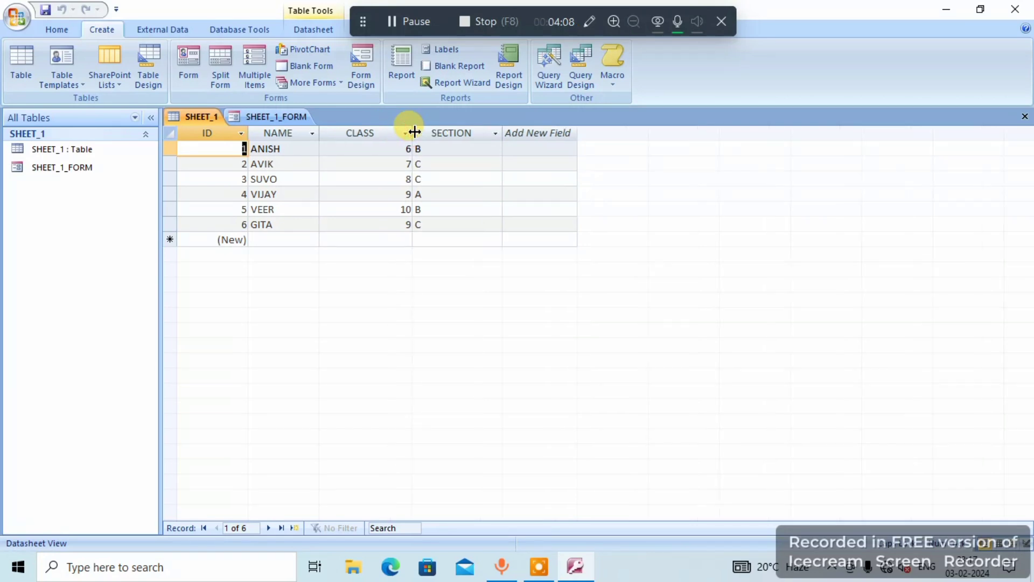
pyautogui.doubleClick(321, 133)
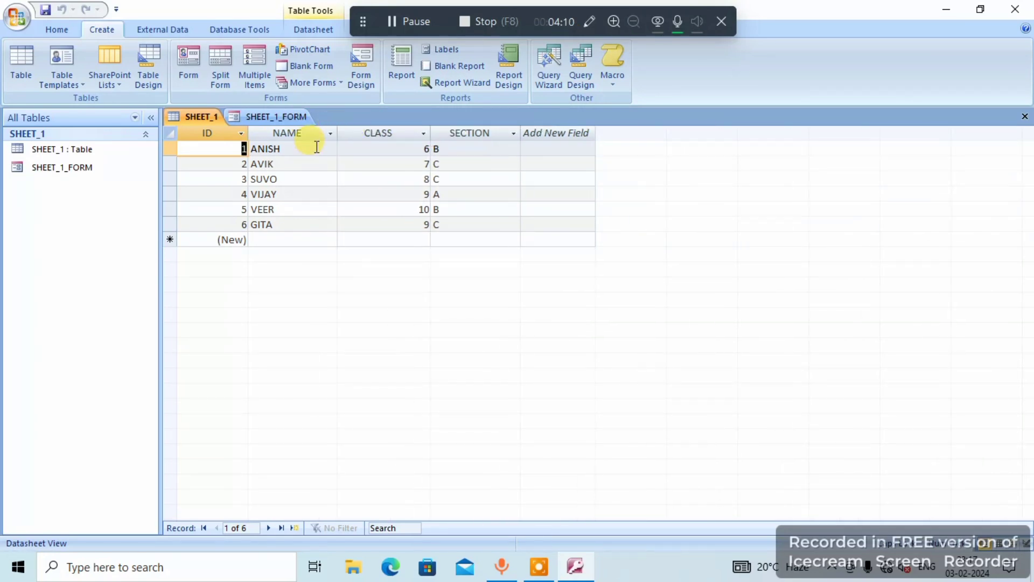
# - Create a report from the SHEET_1 table and delete the record count below its ID column
pyautogui.click(408, 80)
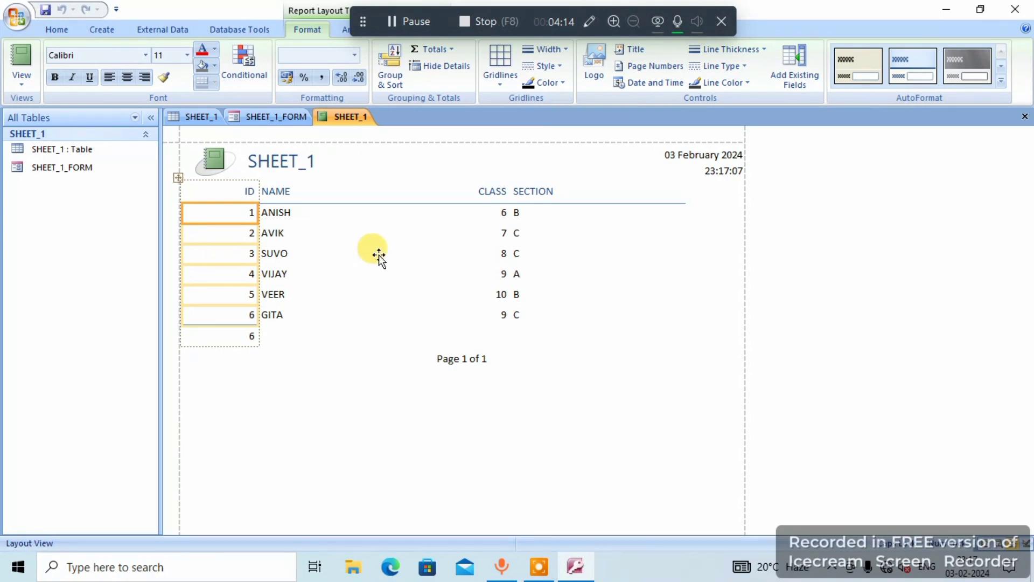
pyautogui.click(242, 337)
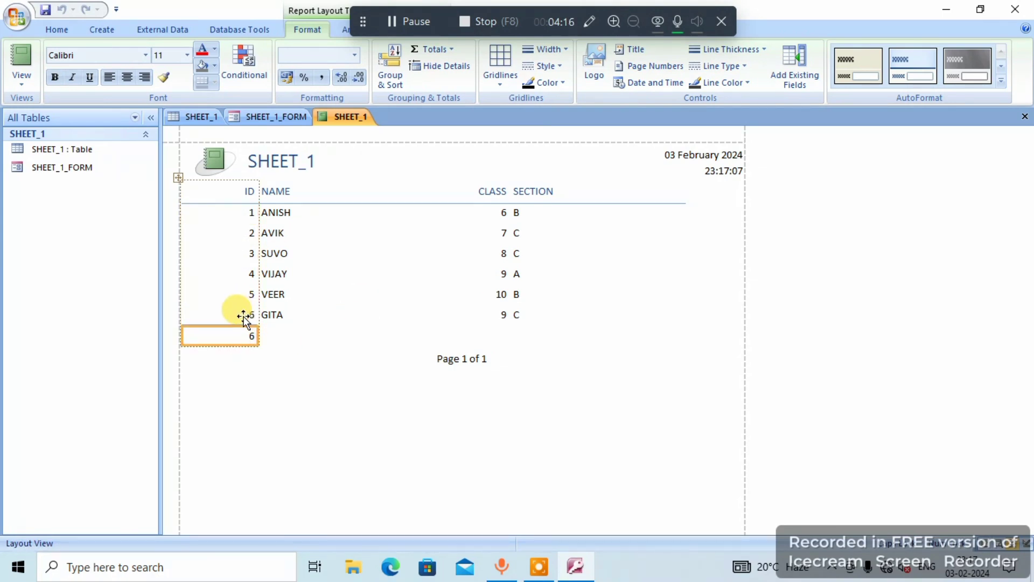
pyautogui.click(241, 337)
pyautogui.click(241, 336)
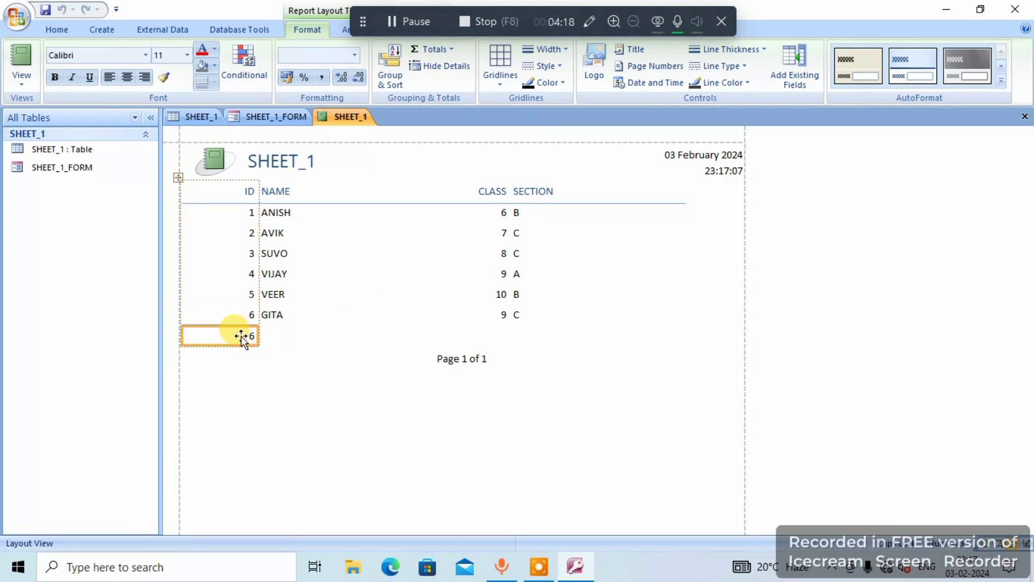
pyautogui.press('Delete')
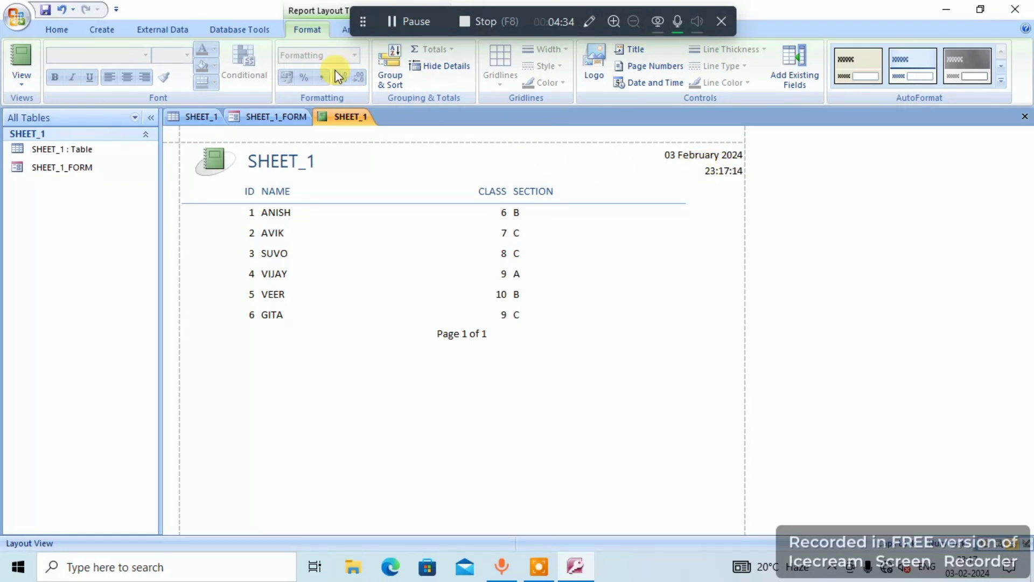
# - Switch the SHEET_1 report from Layout View to Report View
pyautogui.click(345, 25)
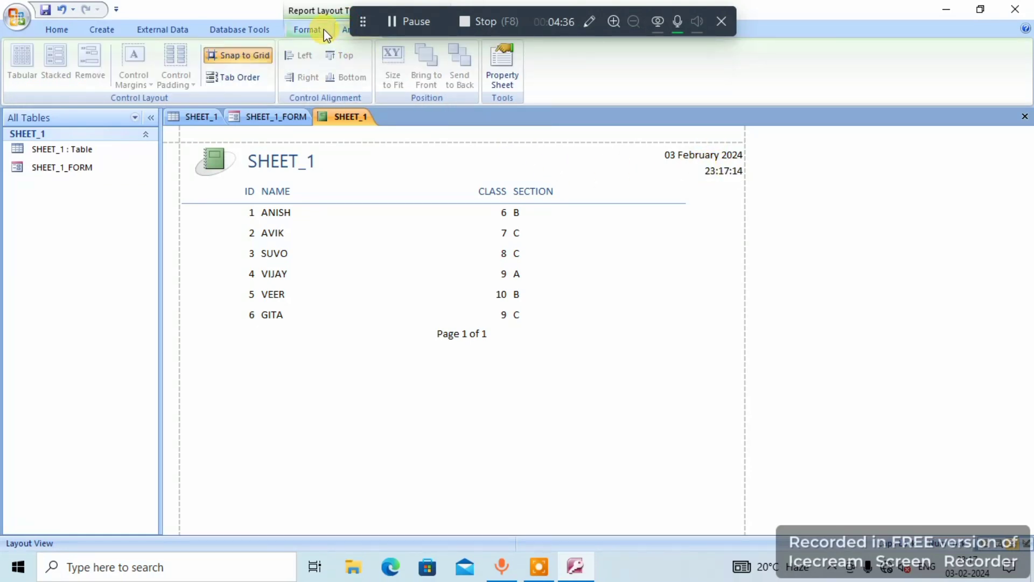
pyautogui.click(320, 31)
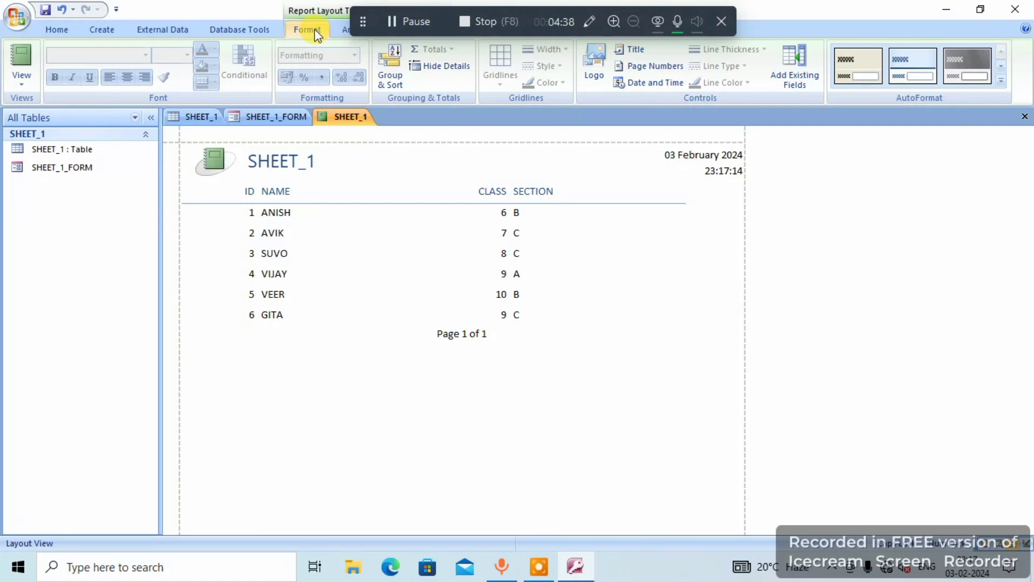
pyautogui.click(23, 80)
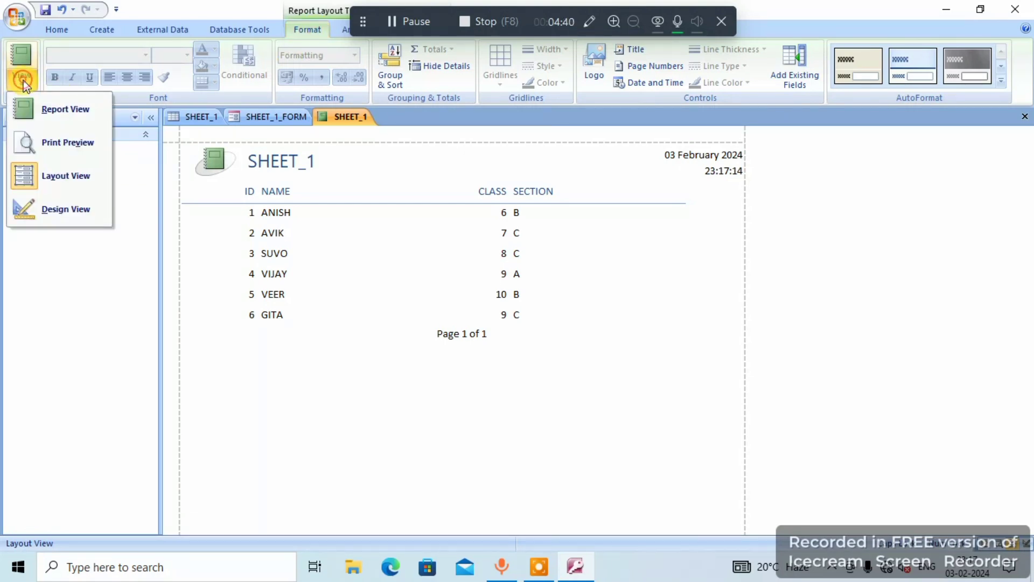
pyautogui.click(85, 114)
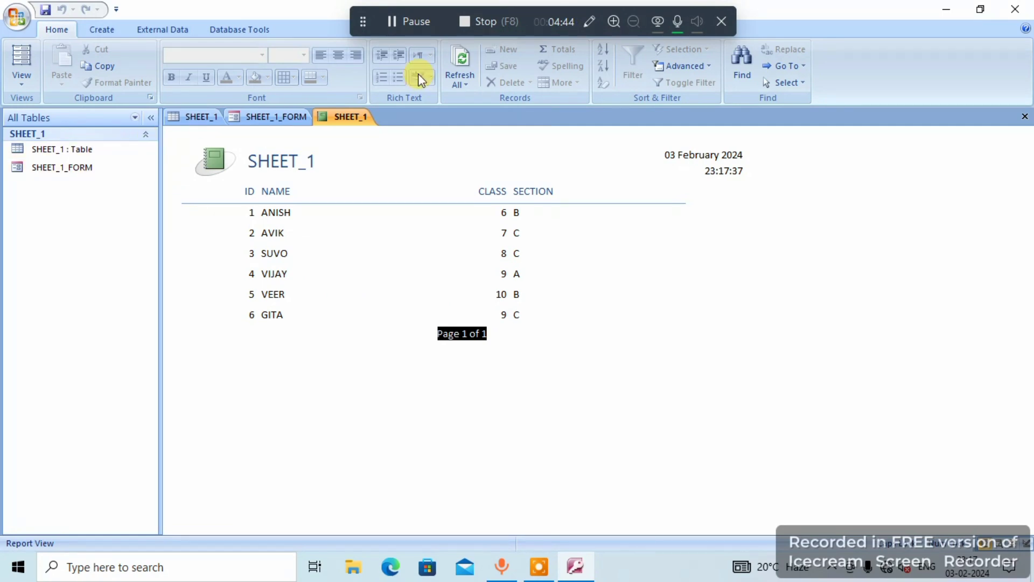
# - Open the SHEET_1 report in Print Preview and inspect the page
pyautogui.click(117, 34)
pyautogui.click(72, 31)
pyautogui.click(17, 17)
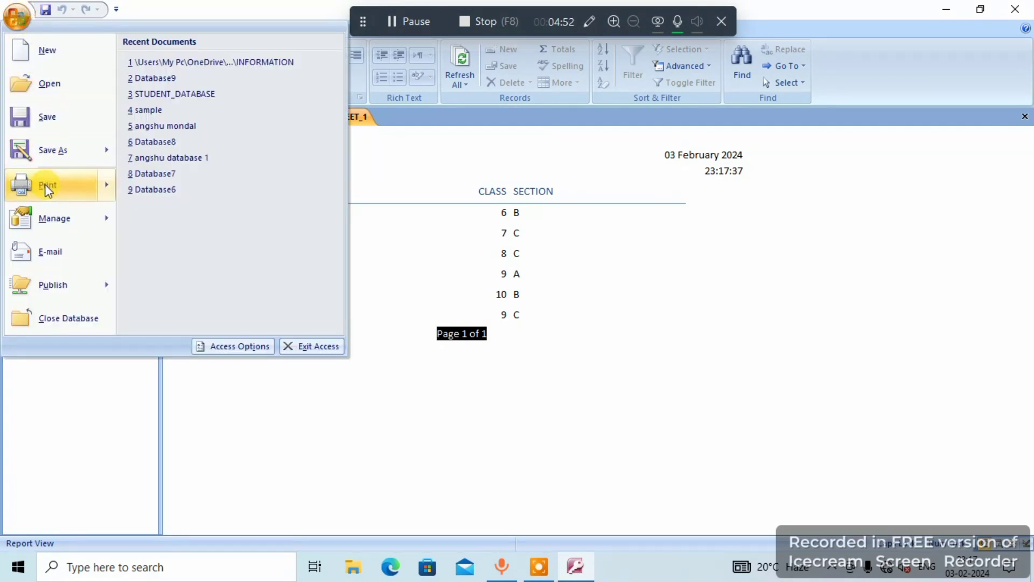
pyautogui.moveTo(93, 186)
pyautogui.click(272, 156)
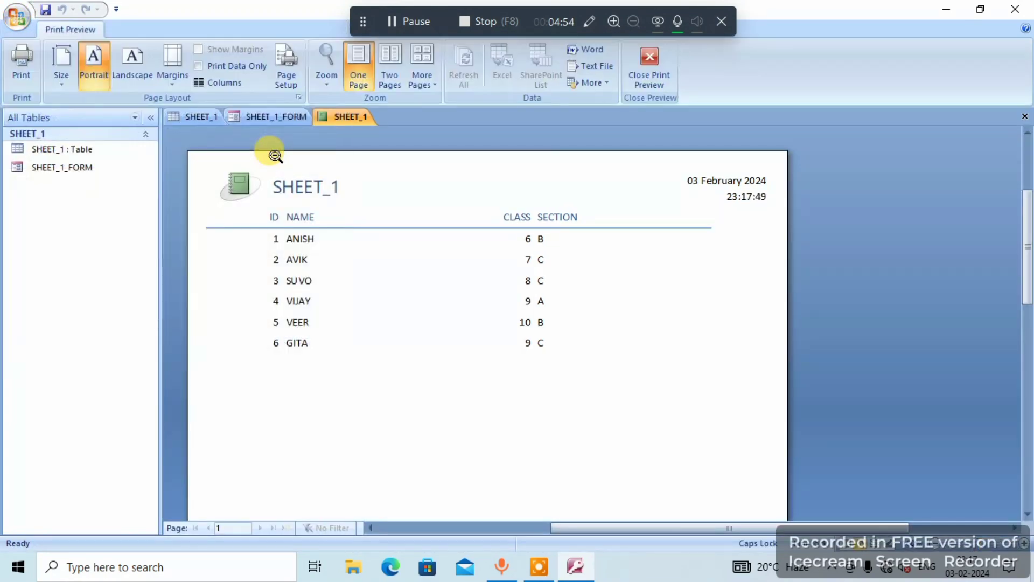
pyautogui.click(525, 309)
pyautogui.click(539, 302)
pyautogui.scroll(5, 593, 291)
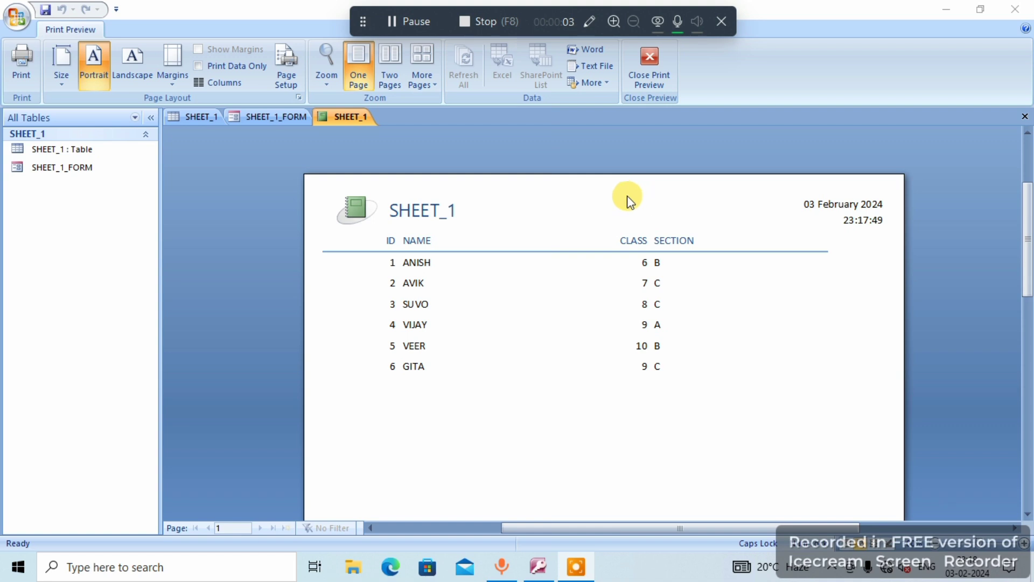
# - Set the report's paper size to A4
pyautogui.click(61, 81)
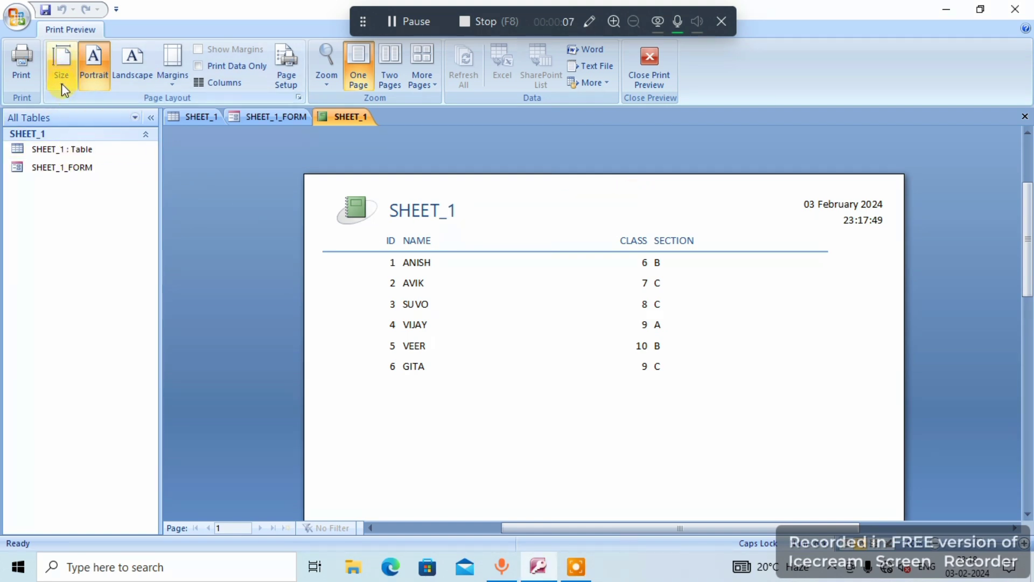
pyautogui.click(69, 65)
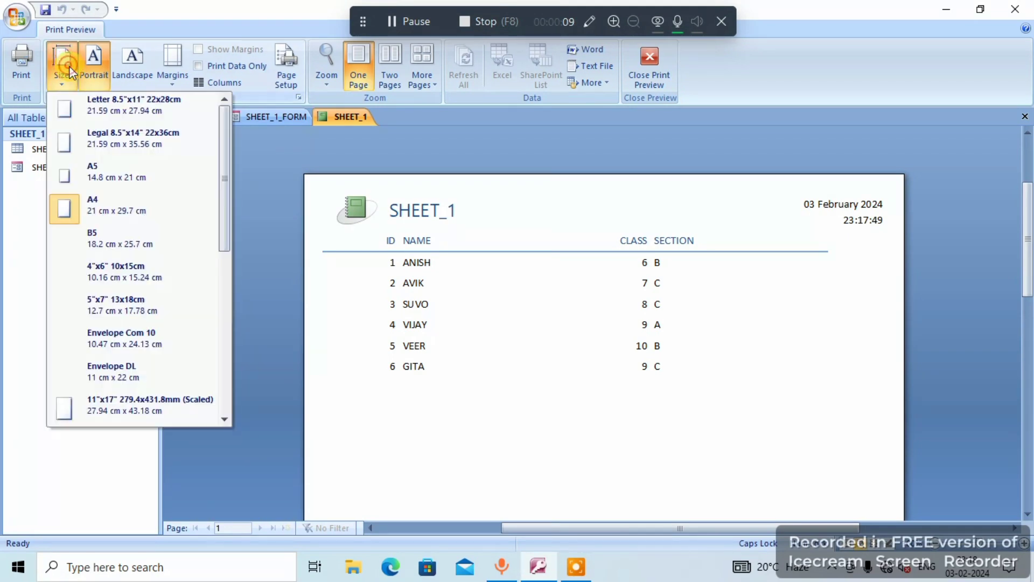
pyautogui.click(173, 208)
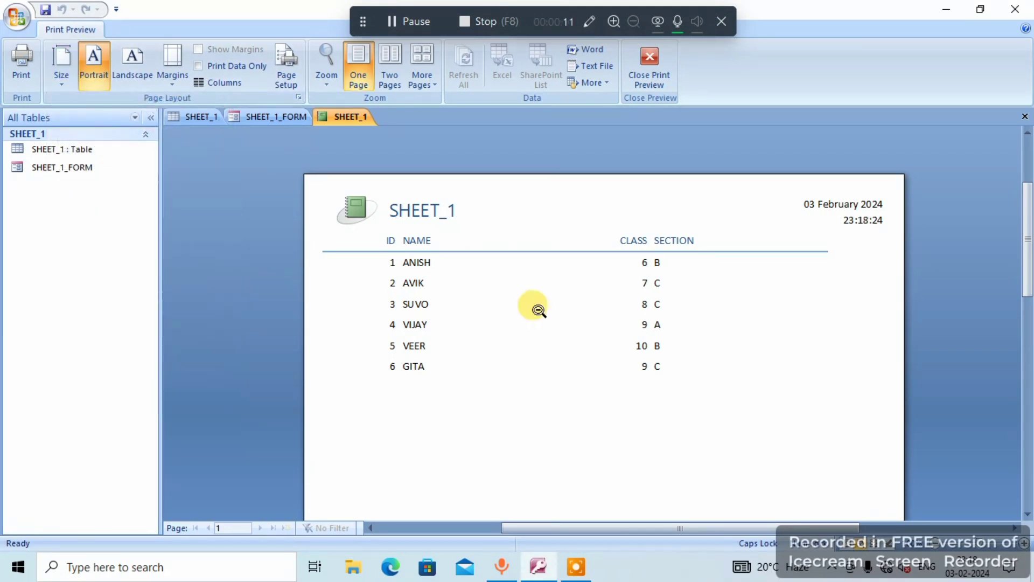
# - Close the print preview and switch the SHEET_1 report to Design View
pyautogui.click(668, 69)
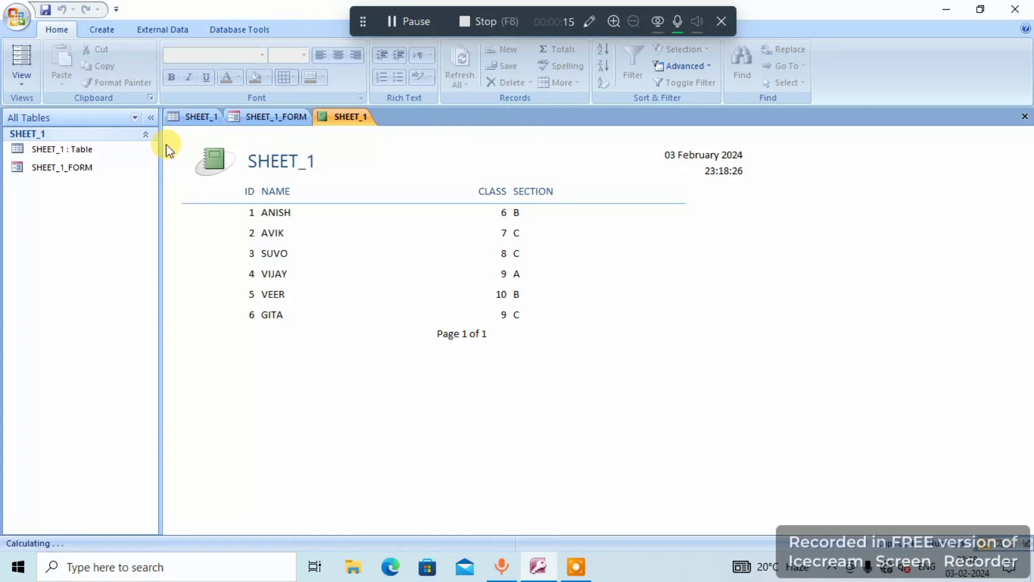
pyautogui.rightClick(344, 118)
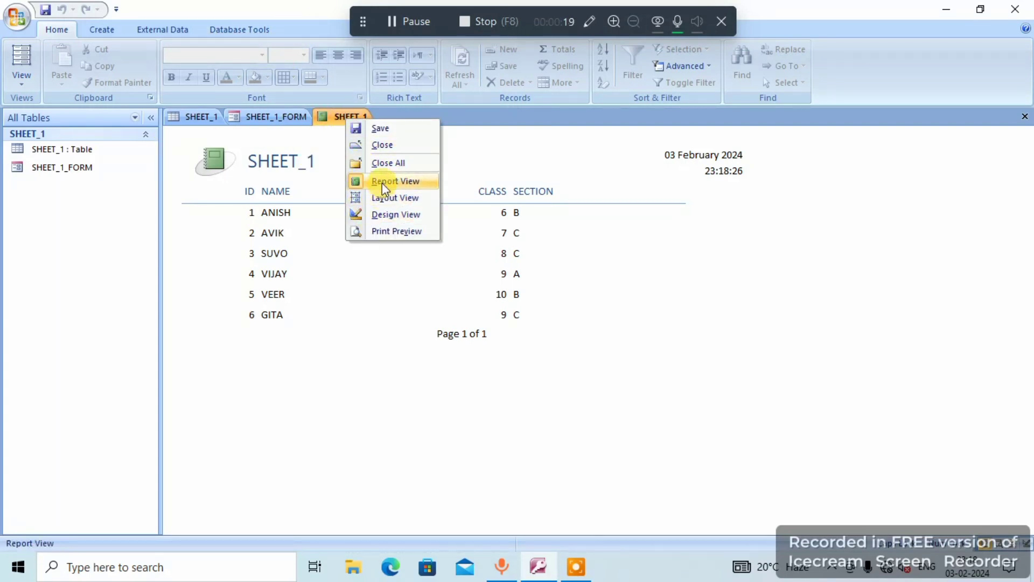
pyautogui.click(392, 214)
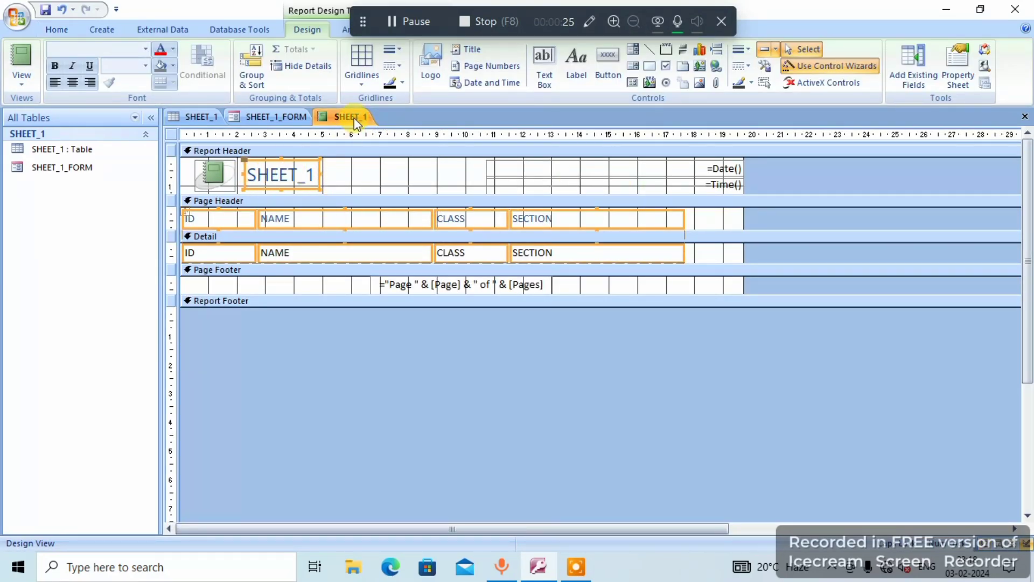
# - Start replacing the report header's logo picture and browse to the TECHNICAL DEEP folder inside FOR YOUTUBE on Local Disk (D:)
pyautogui.click(222, 182)
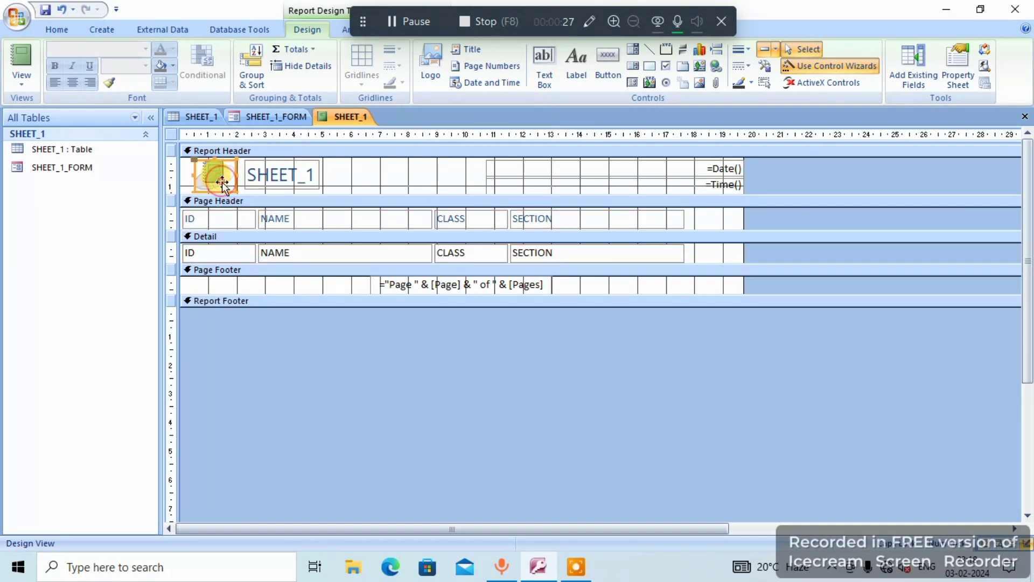
pyautogui.click(430, 75)
pyautogui.scroll(-1, 93, 250)
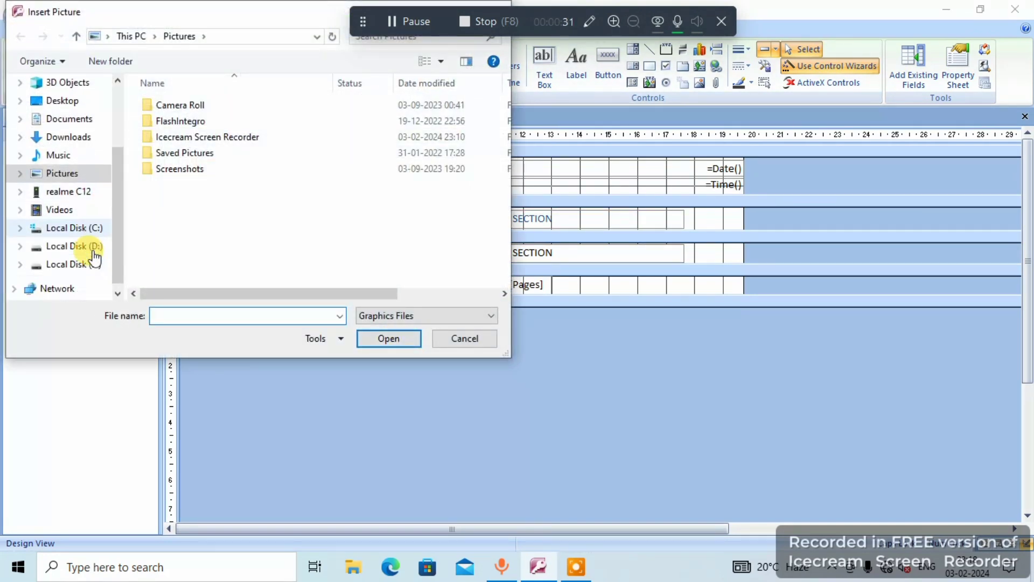
pyautogui.click(81, 228)
pyautogui.scroll(-4, 237, 202)
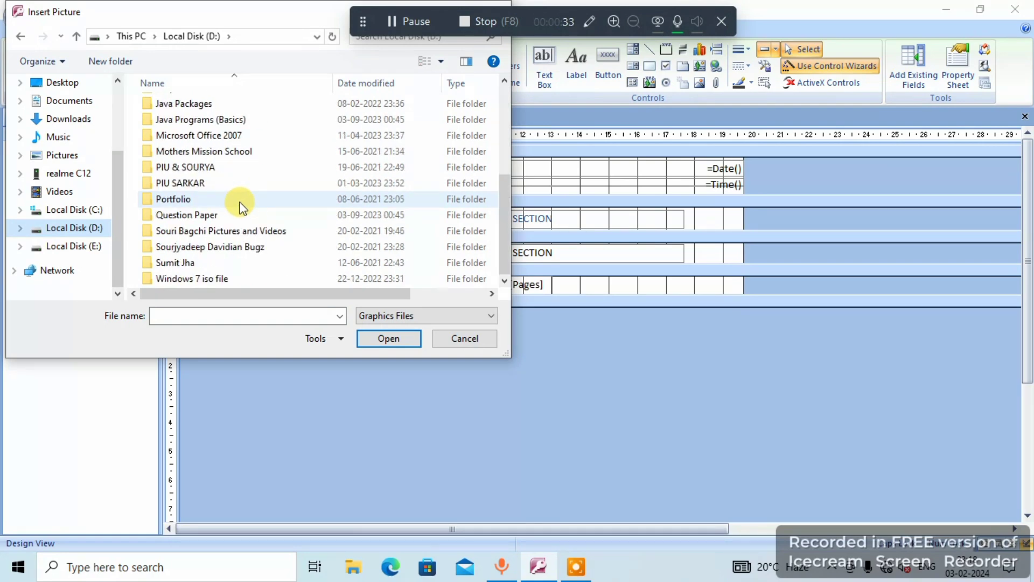
pyautogui.scroll(4, 241, 225)
pyautogui.click(240, 237)
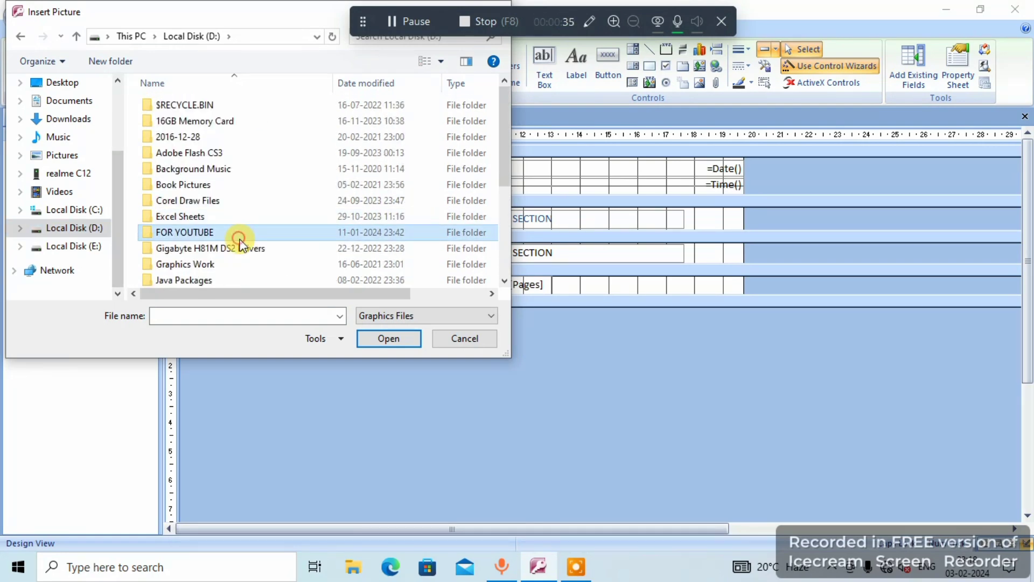
pyautogui.doubleClick(241, 240)
pyautogui.doubleClick(302, 123)
pyautogui.scroll(-2, 346, 259)
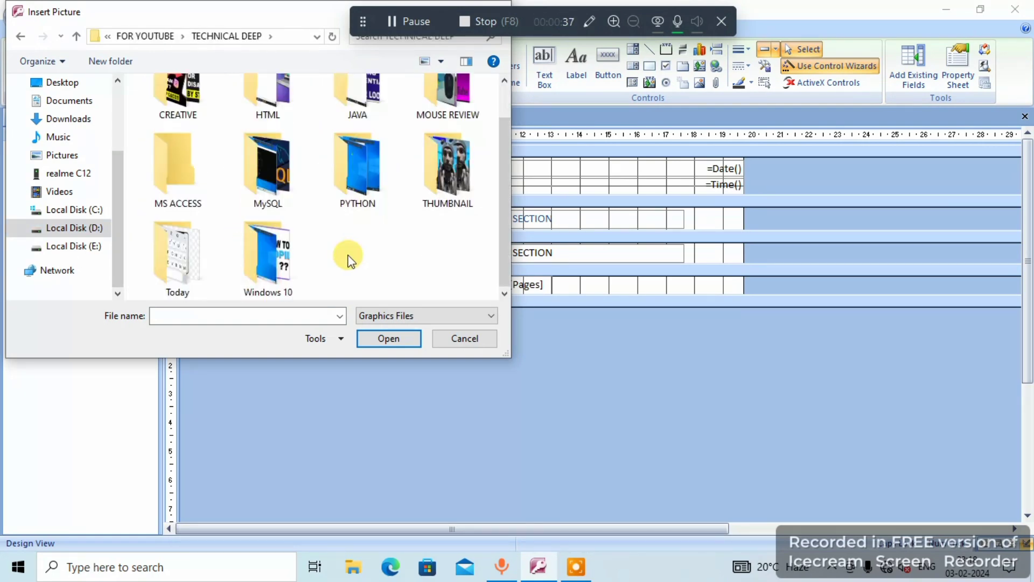
# - Find the Instagram icon image in the Today folder and insert it as the report's logo
pyautogui.scroll(2, 272, 253)
pyautogui.scroll(-2, 273, 251)
pyautogui.scroll(2, 195, 185)
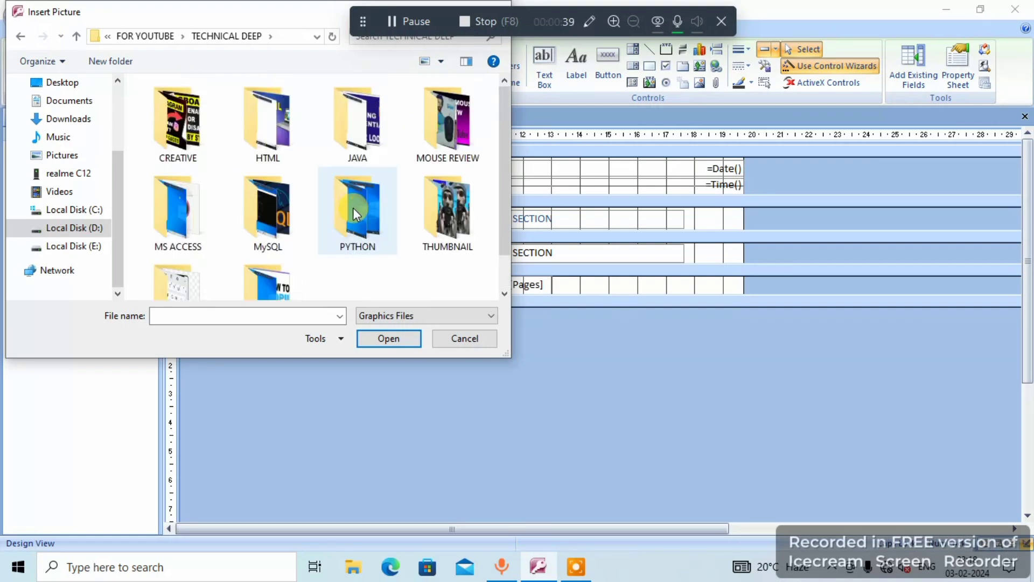
pyautogui.doubleClick(194, 138)
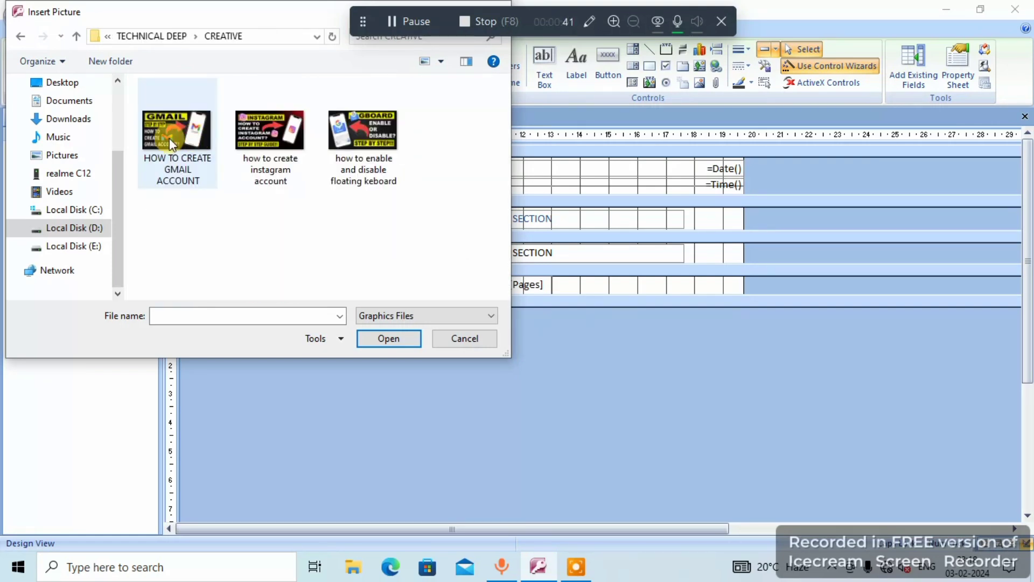
pyautogui.click(24, 36)
pyautogui.scroll(-1, 399, 194)
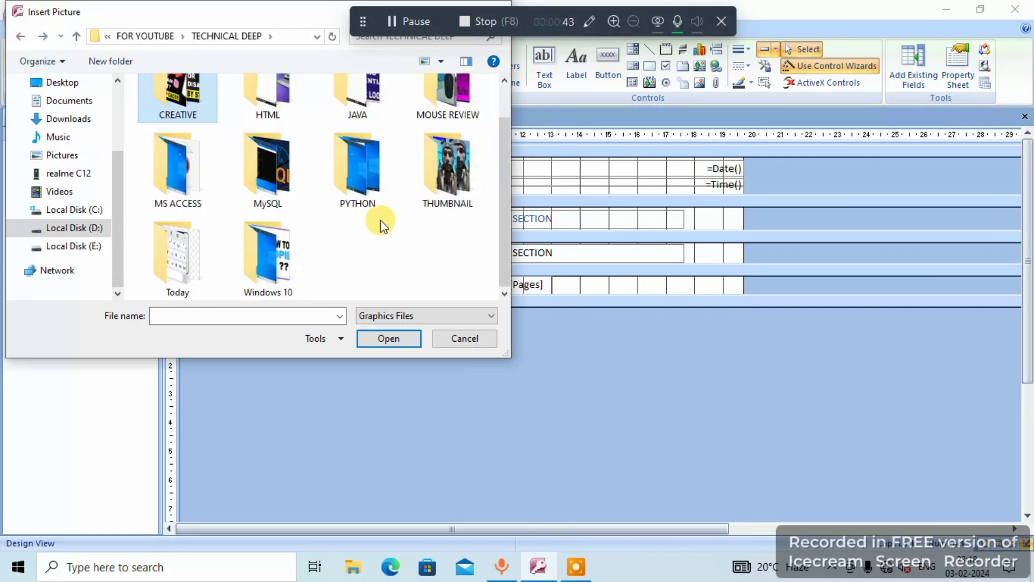
pyautogui.doubleClick(206, 264)
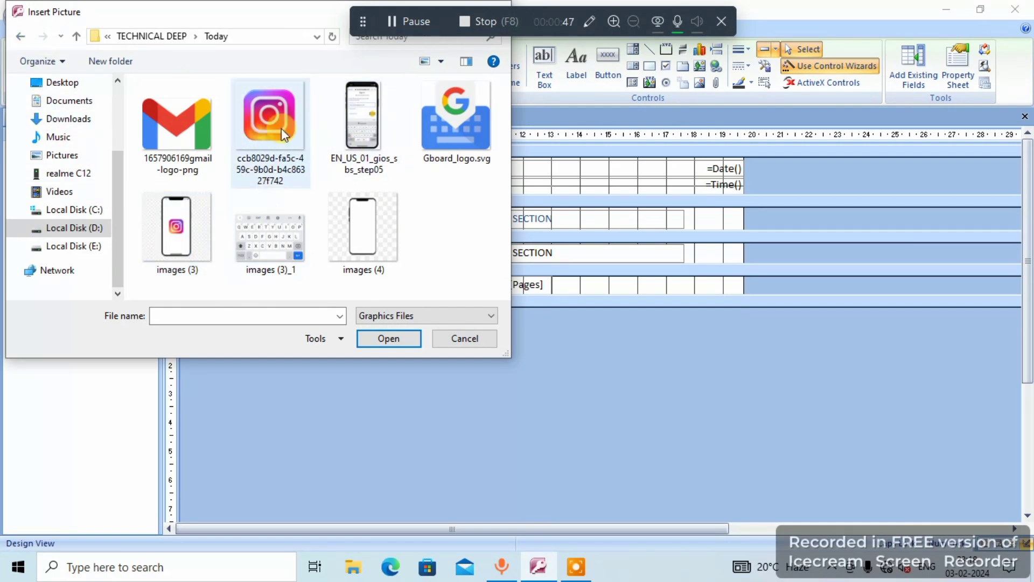
pyautogui.click(266, 165)
pyautogui.click(392, 339)
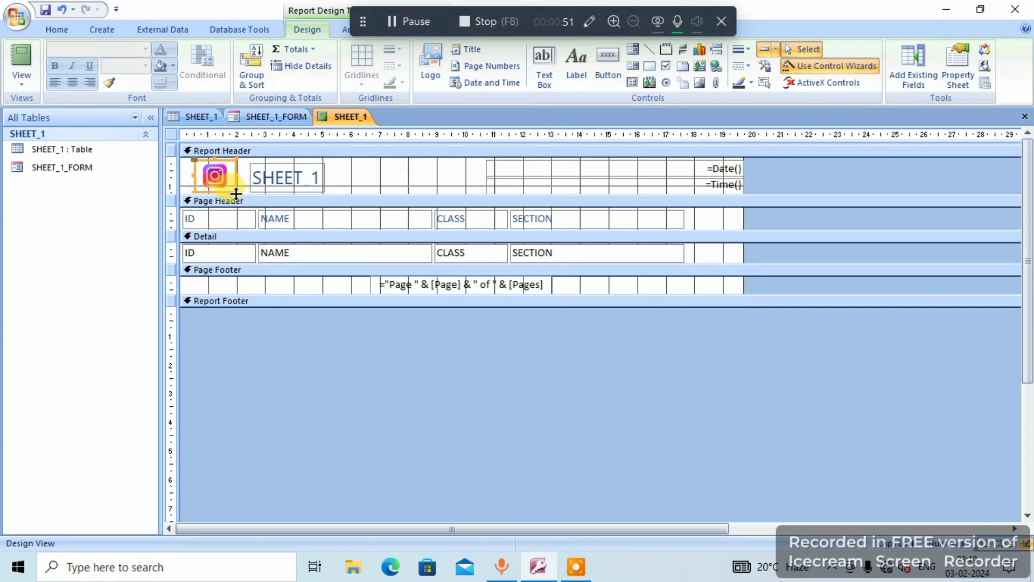
# - Widen the logo slightly and change the report header title to SHEET_1_REPORT
pyautogui.moveTo(194, 160); pyautogui.dragTo(242, 160)
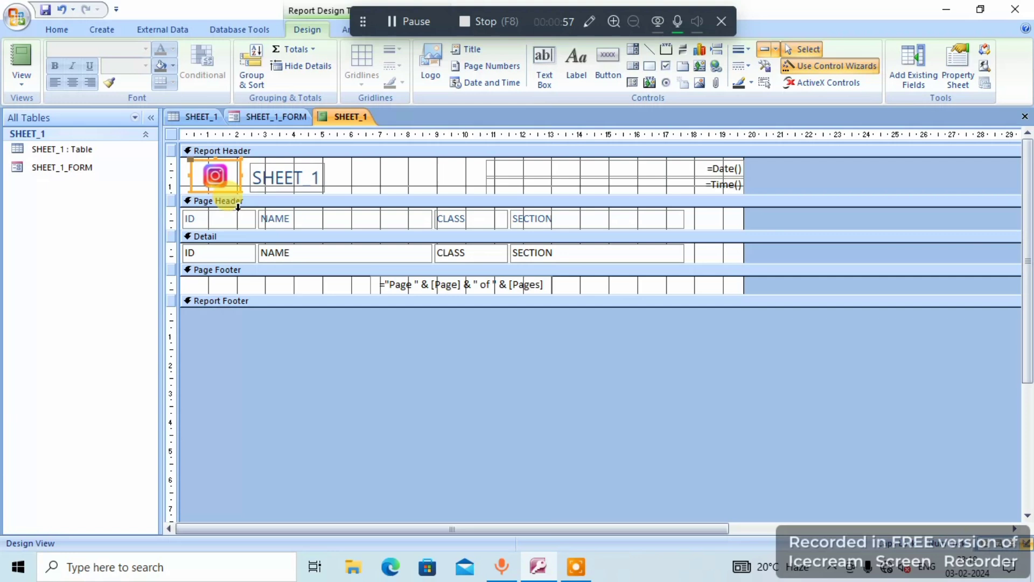
pyautogui.click(315, 178)
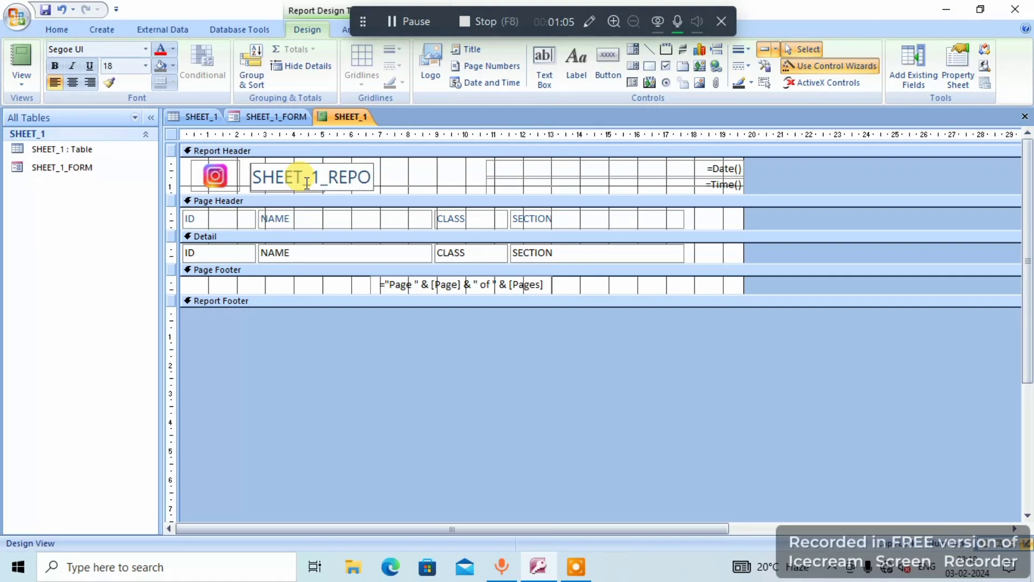
pyautogui.scroll(-1, 307, 183)
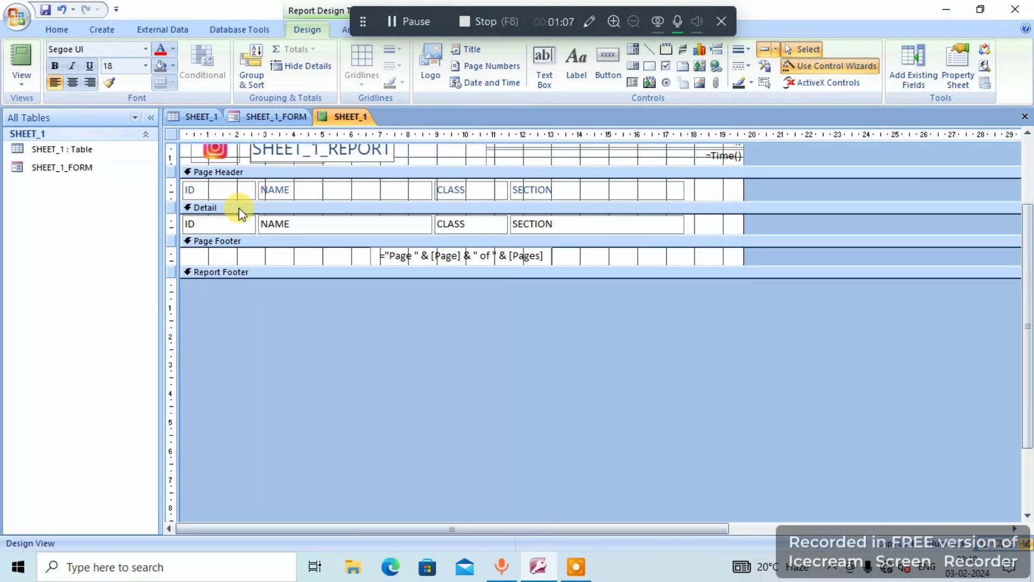
pyautogui.scroll(1, 238, 208)
# - Set the font colour of the ID and NAME labels in the page header to red
pyautogui.click(210, 222)
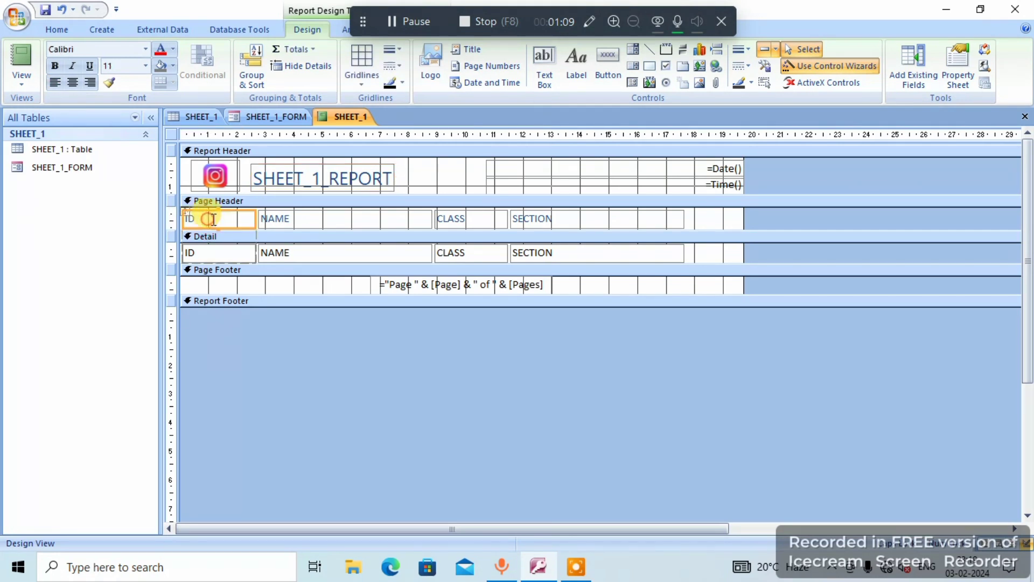
pyautogui.click(335, 217)
pyautogui.click(492, 218)
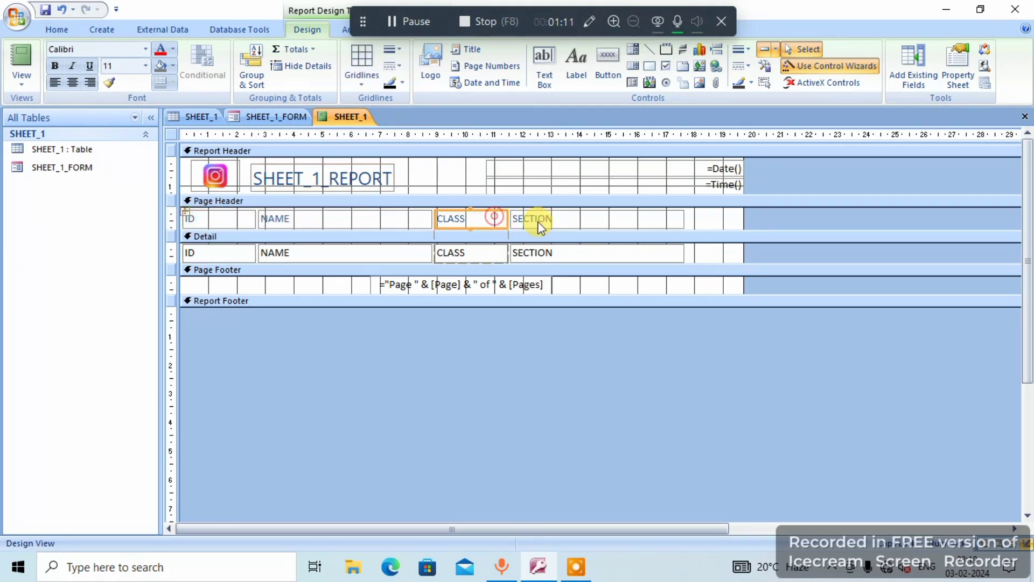
pyautogui.click(547, 217)
pyautogui.click(236, 227)
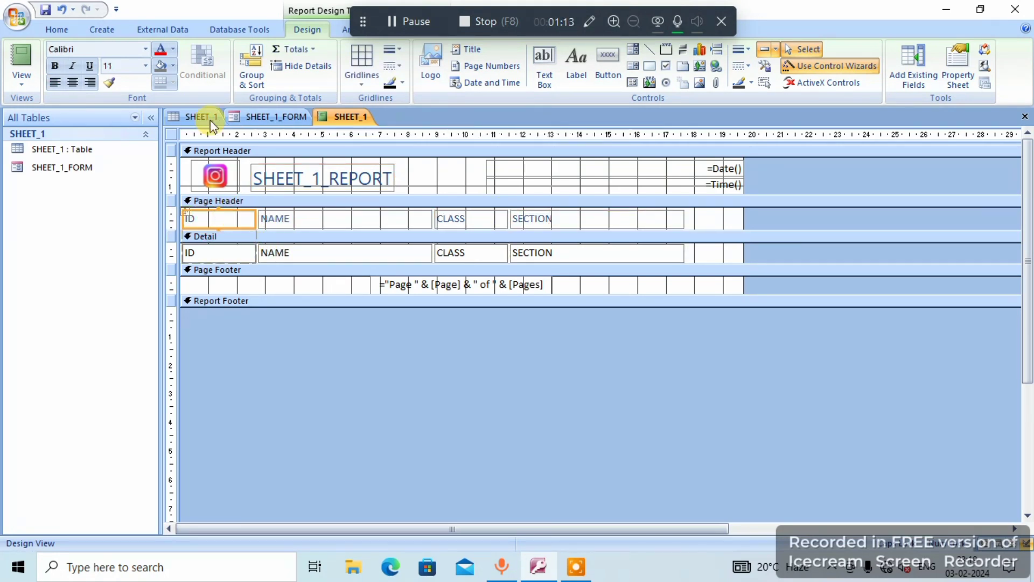
pyautogui.click(173, 49)
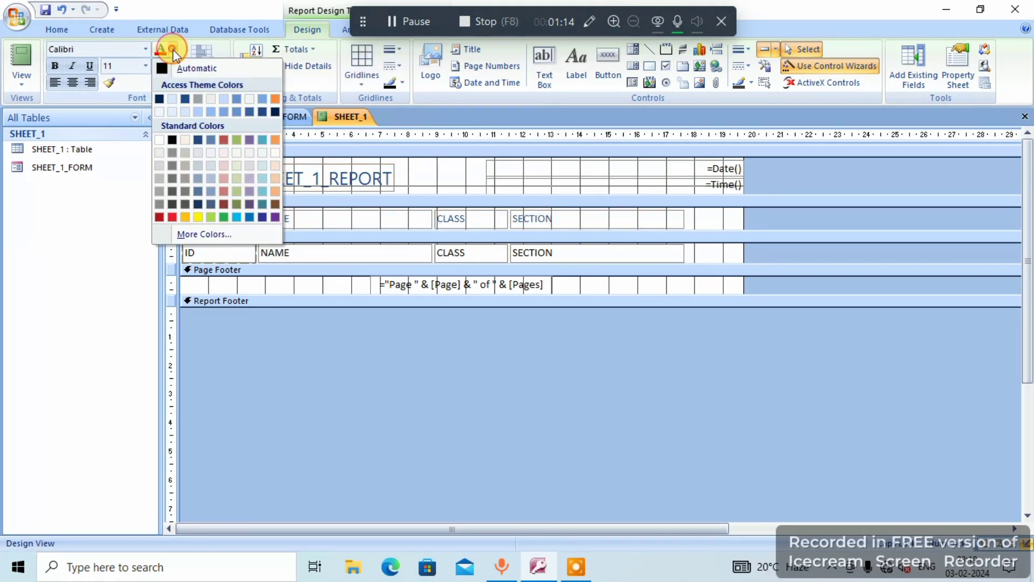
pyautogui.click(171, 218)
pyautogui.click(305, 218)
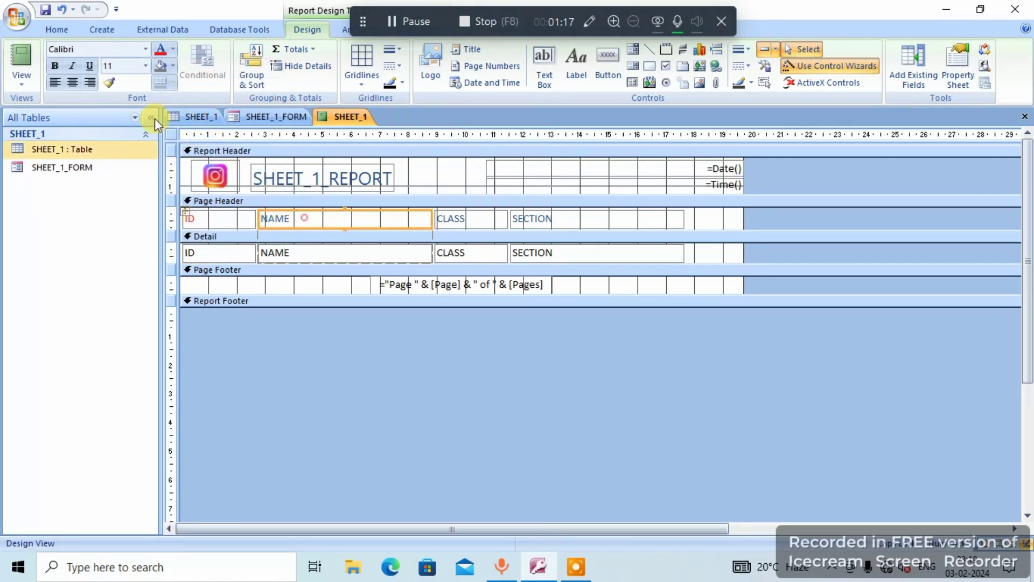
pyautogui.click(173, 50)
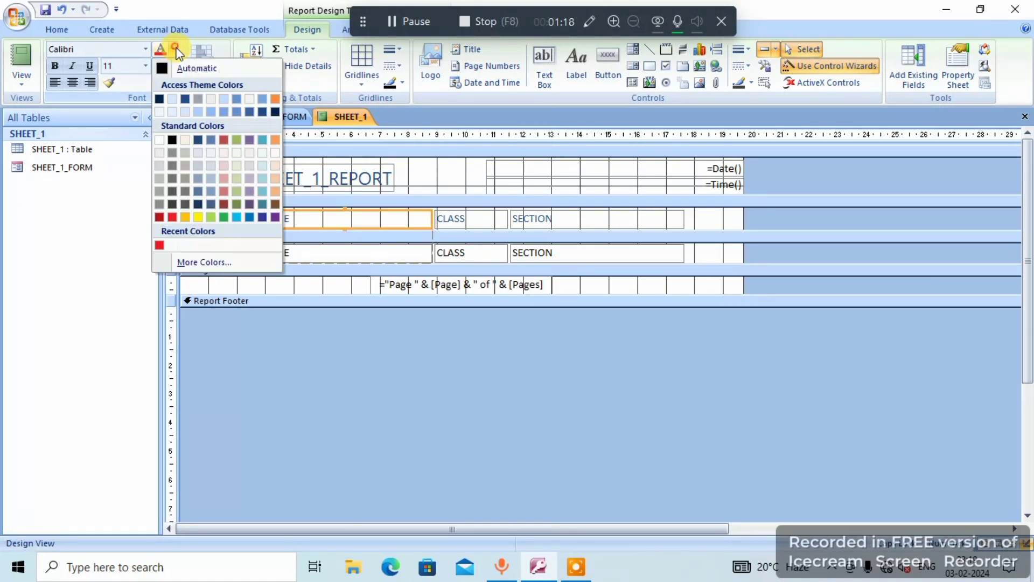
pyautogui.click(172, 219)
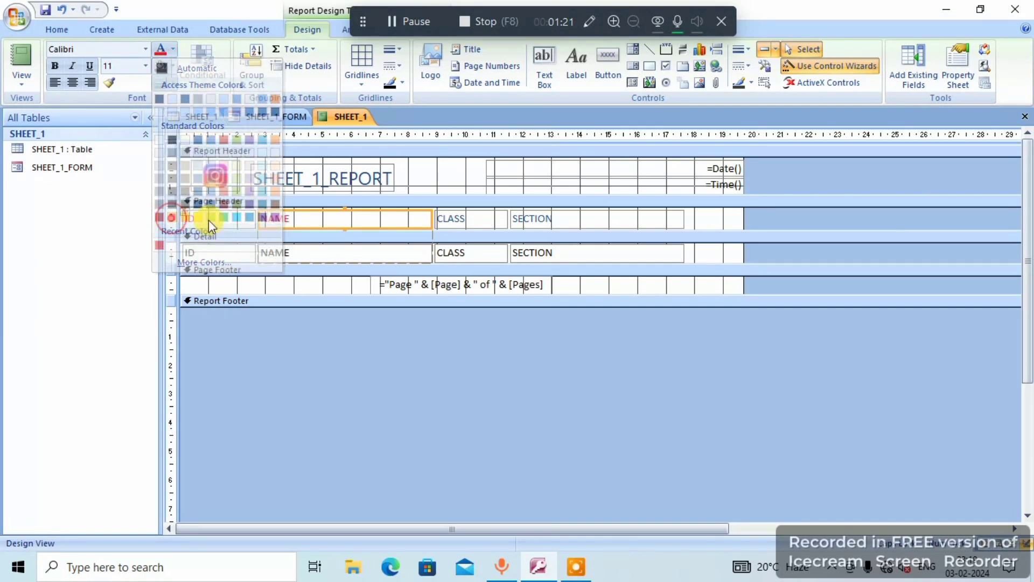
# - Set the CLASS page header label's font colour to a dark blue picked from the extended colour palette
pyautogui.click(491, 220)
pyautogui.click(173, 50)
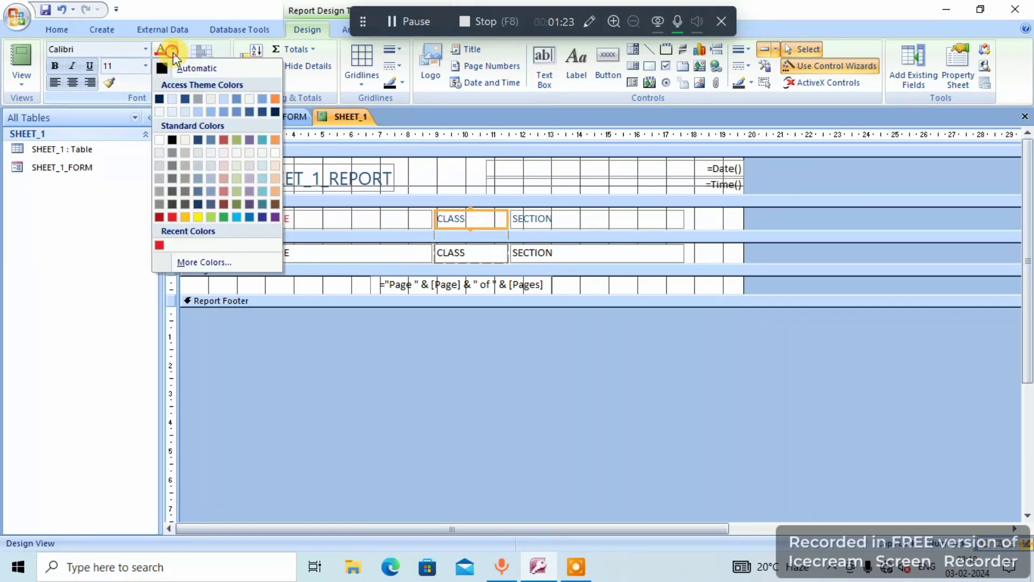
pyautogui.click(198, 263)
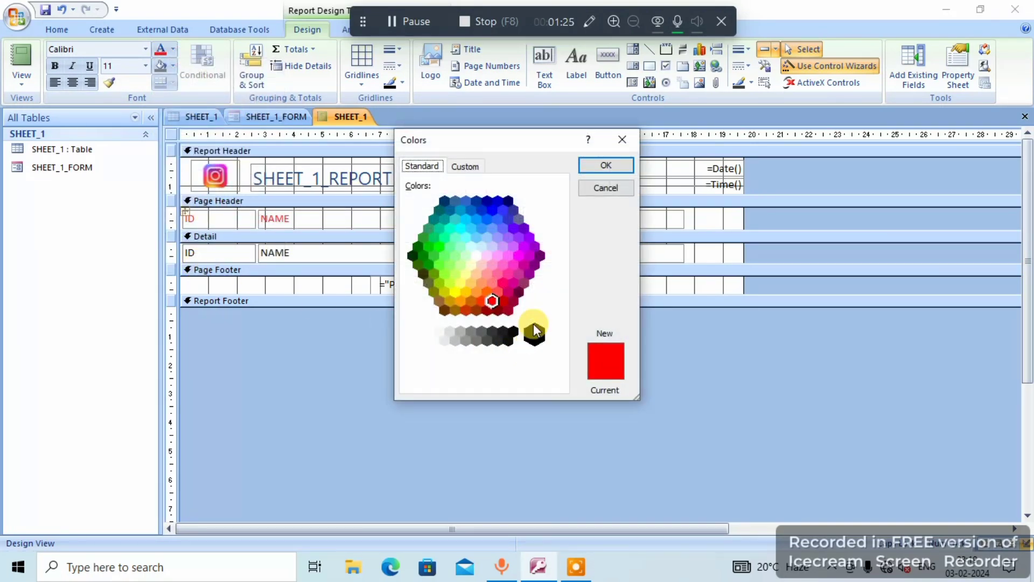
pyautogui.moveTo(517, 279); pyautogui.dragTo(497, 200)
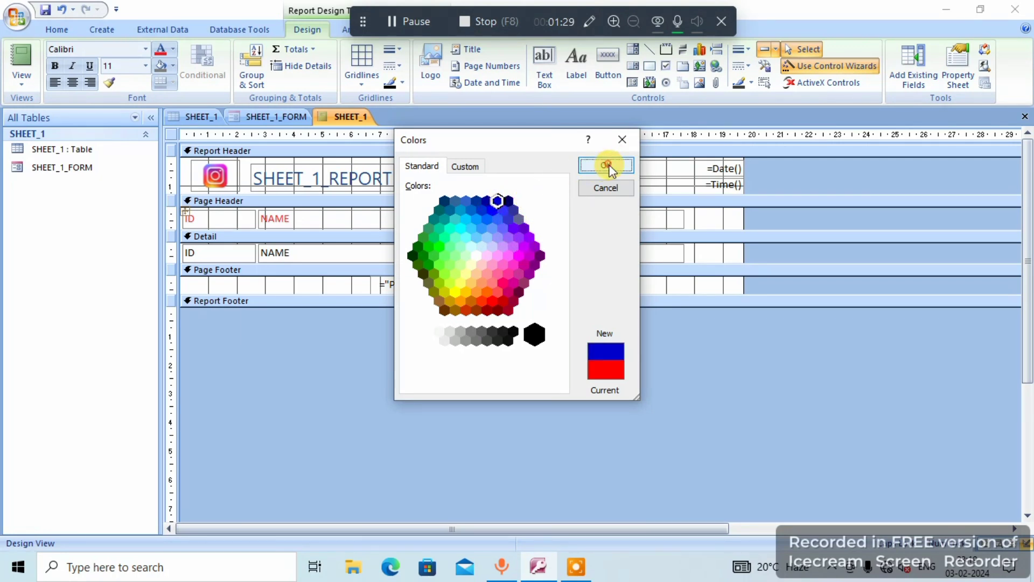
pyautogui.click(606, 165)
# - Set the font colour of the SECTION label in the page header to red
pyautogui.click(531, 219)
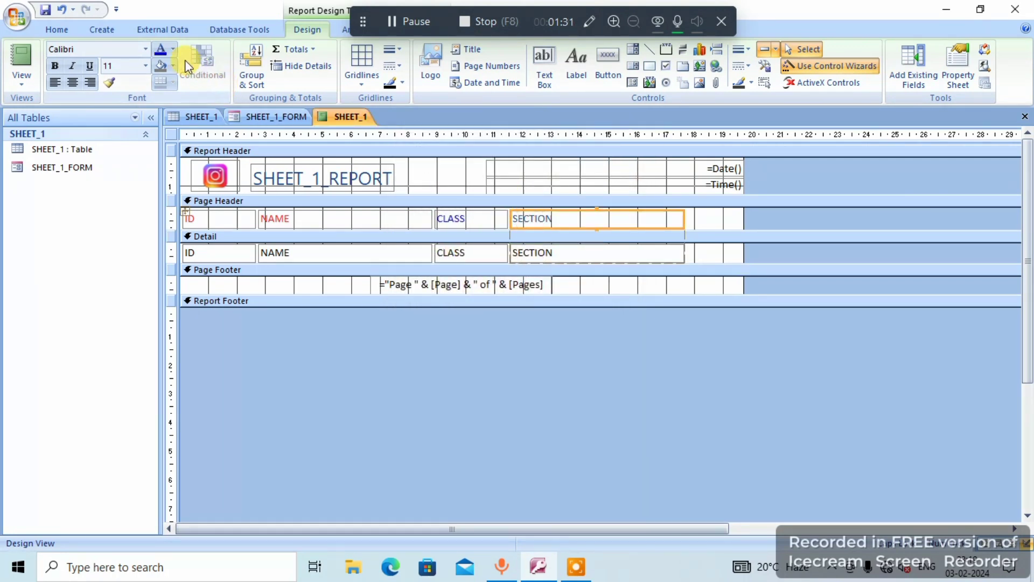
pyautogui.click(173, 48)
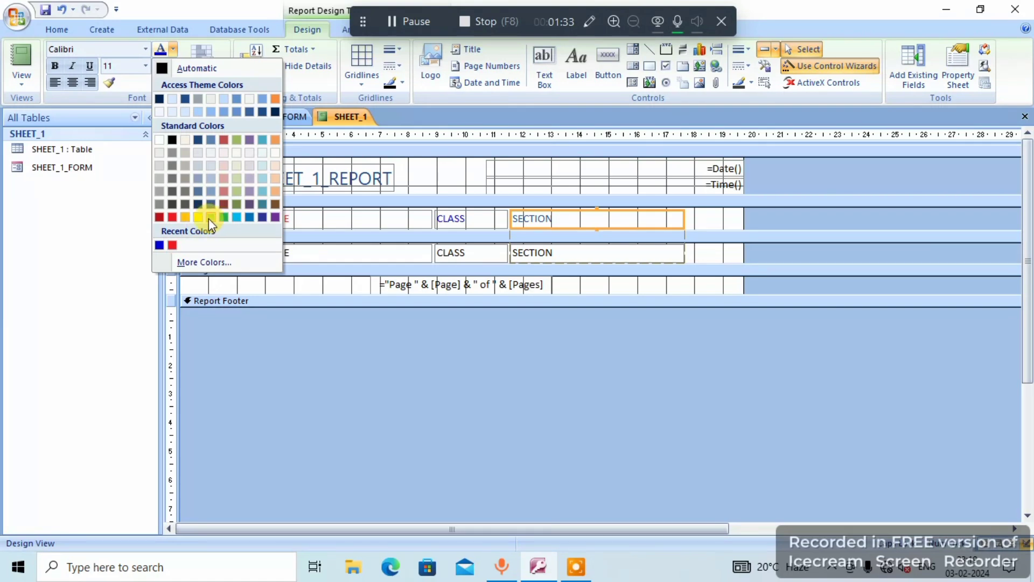
pyautogui.click(170, 218)
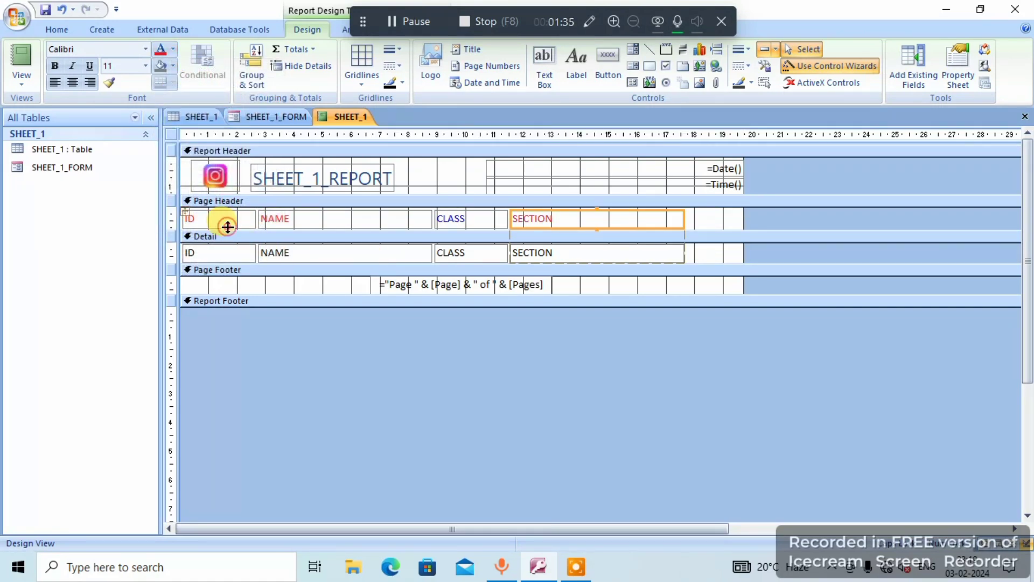
# - Fill the background of the ID and NAME labels in the page header with yellow
pyautogui.click(233, 220)
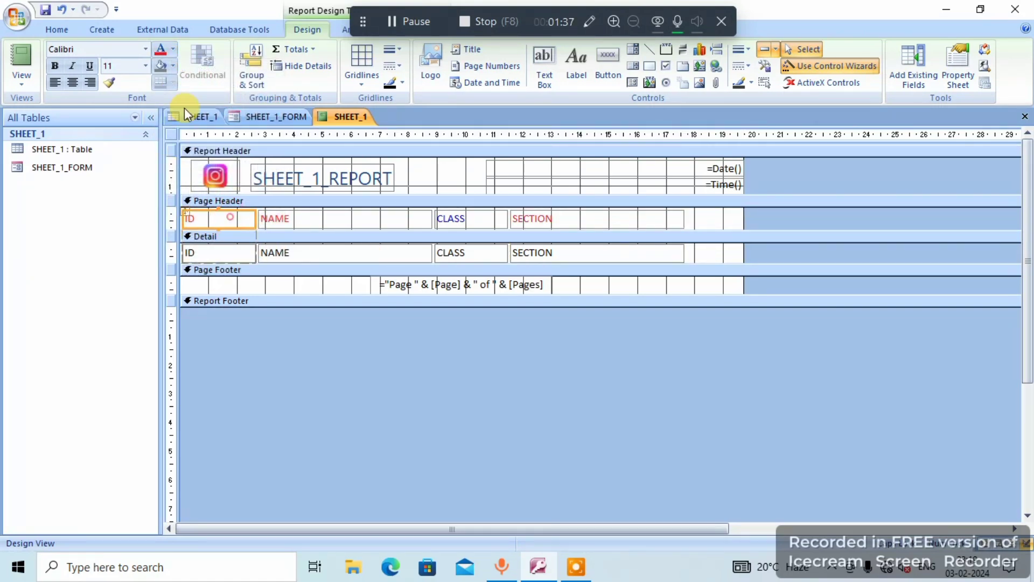
pyautogui.click(173, 67)
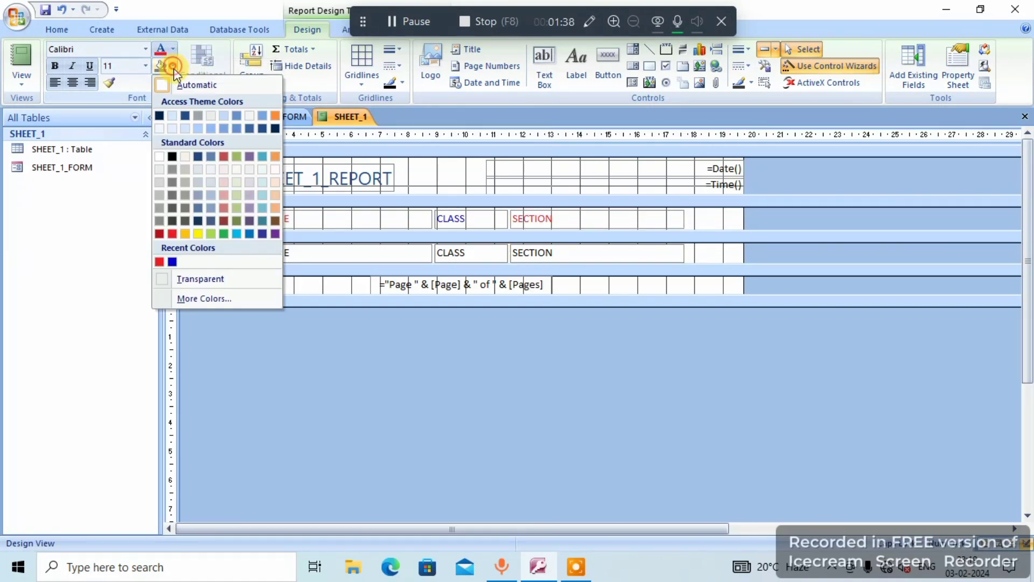
pyautogui.click(196, 234)
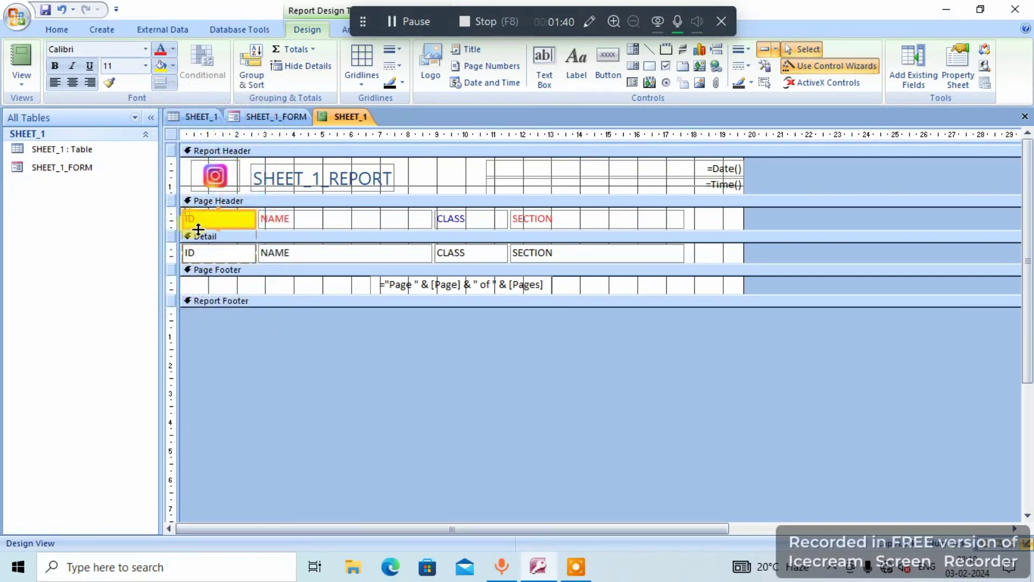
pyautogui.click(371, 219)
pyautogui.click(173, 67)
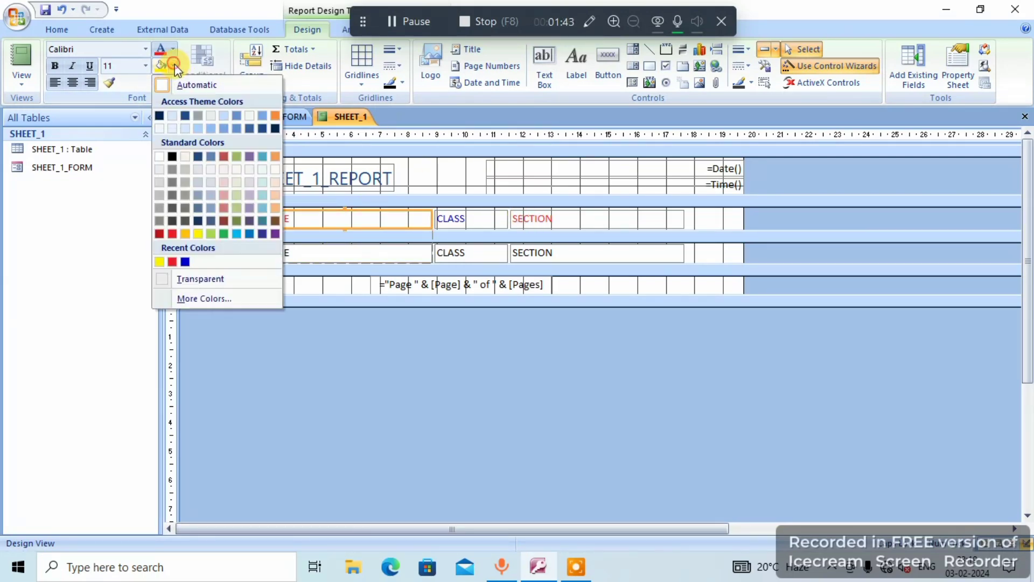
pyautogui.click(198, 233)
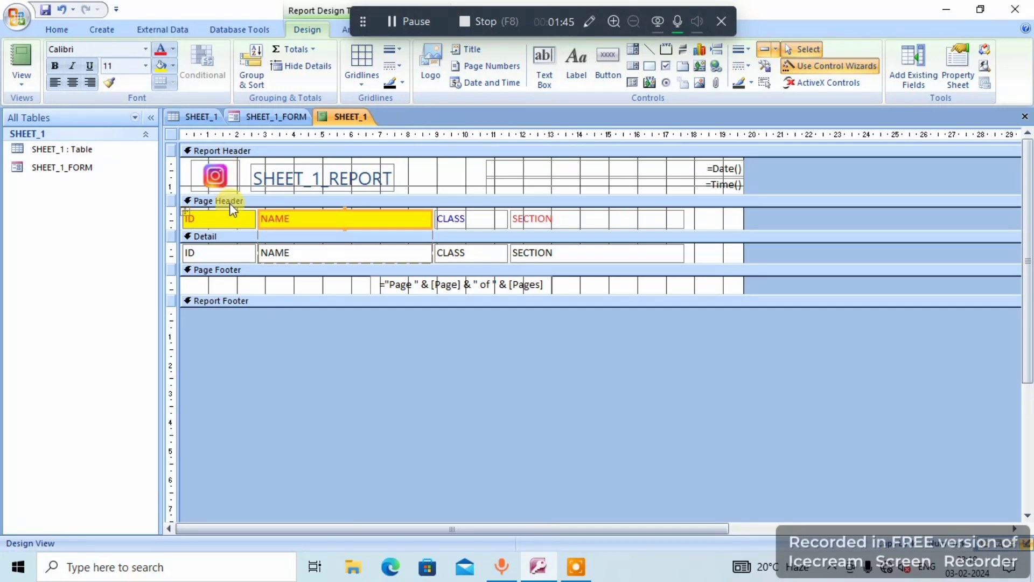
# - Change the font of the ID label in the page header to Arial Black
pyautogui.click(224, 217)
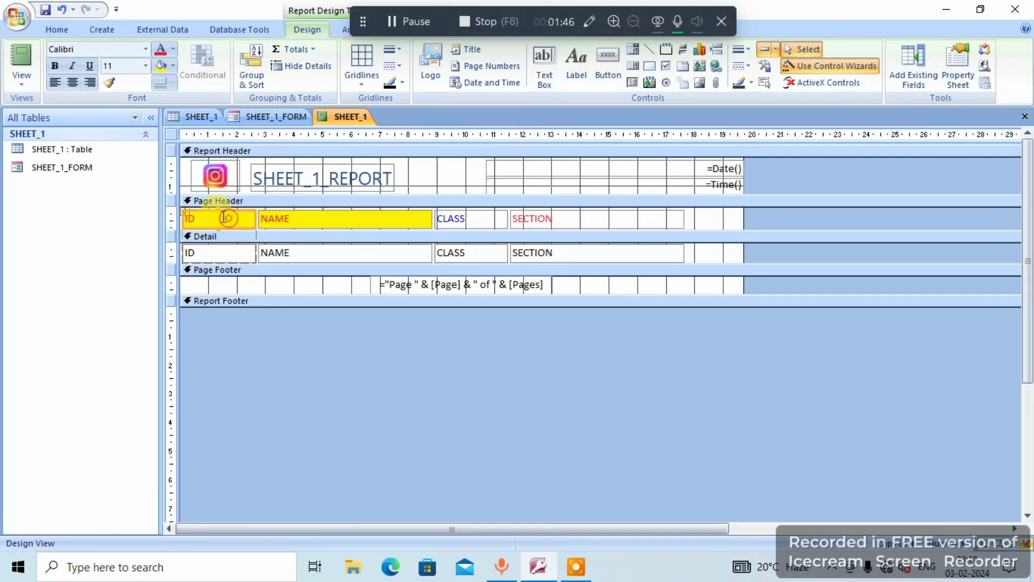
pyautogui.click(144, 49)
pyautogui.scroll(8, 134, 149)
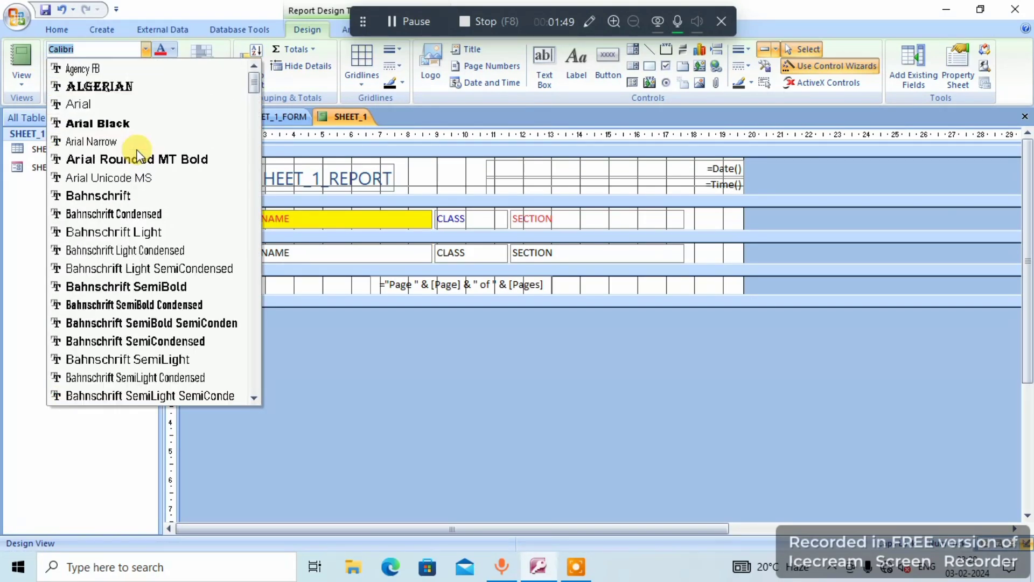
pyautogui.click(153, 121)
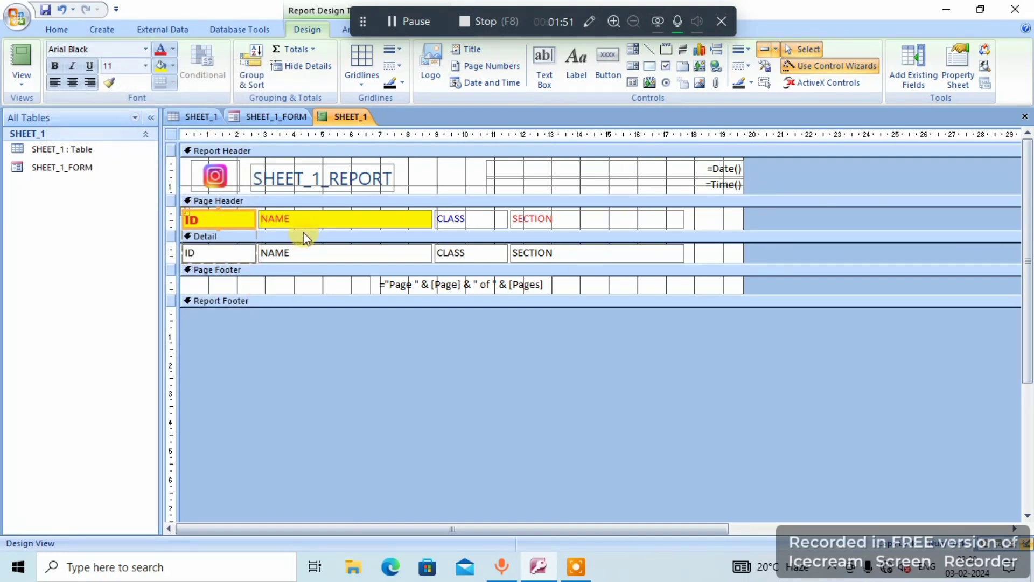
# - Change the font of the NAME label in the page header to Arial Black
pyautogui.click(311, 218)
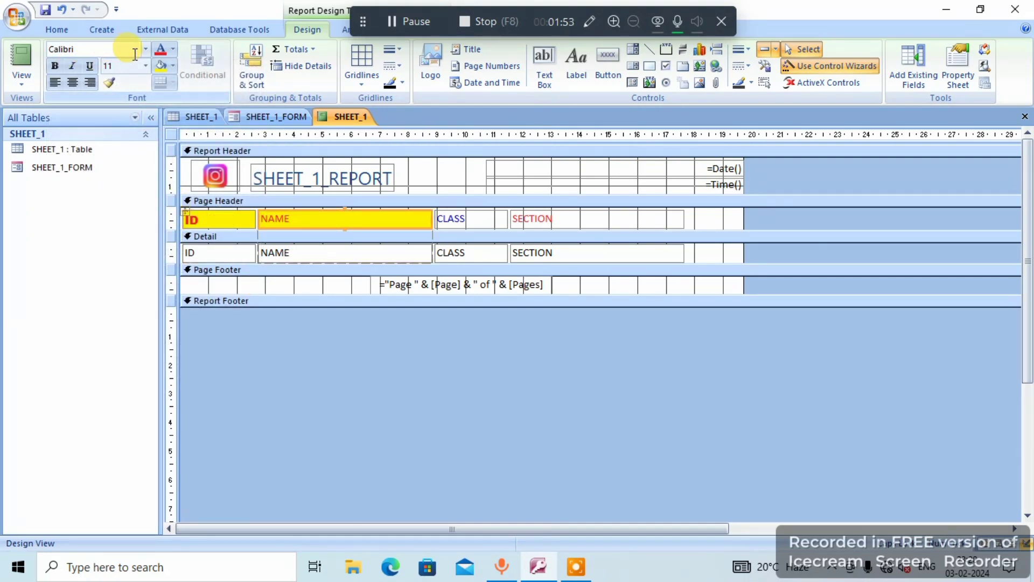
pyautogui.scroll(8, 152, 102)
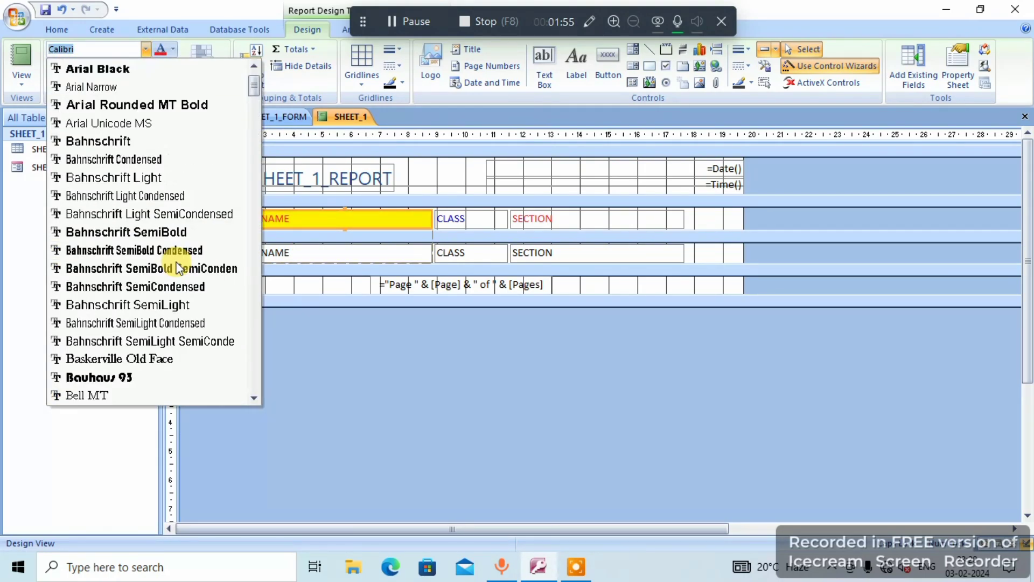
pyautogui.click(169, 124)
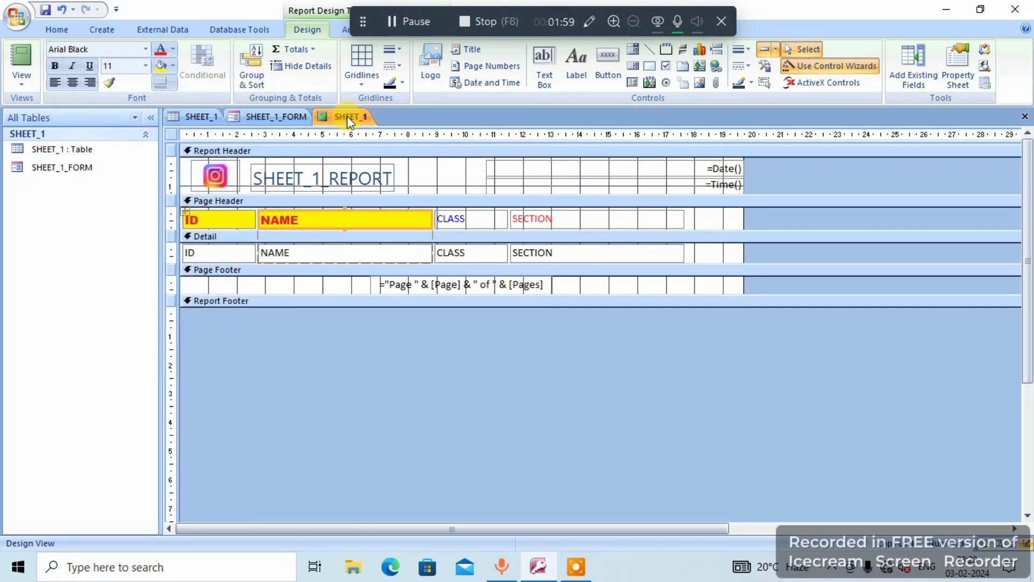
# - Display the report in Report View to check the formatted header labels
pyautogui.click(22, 90)
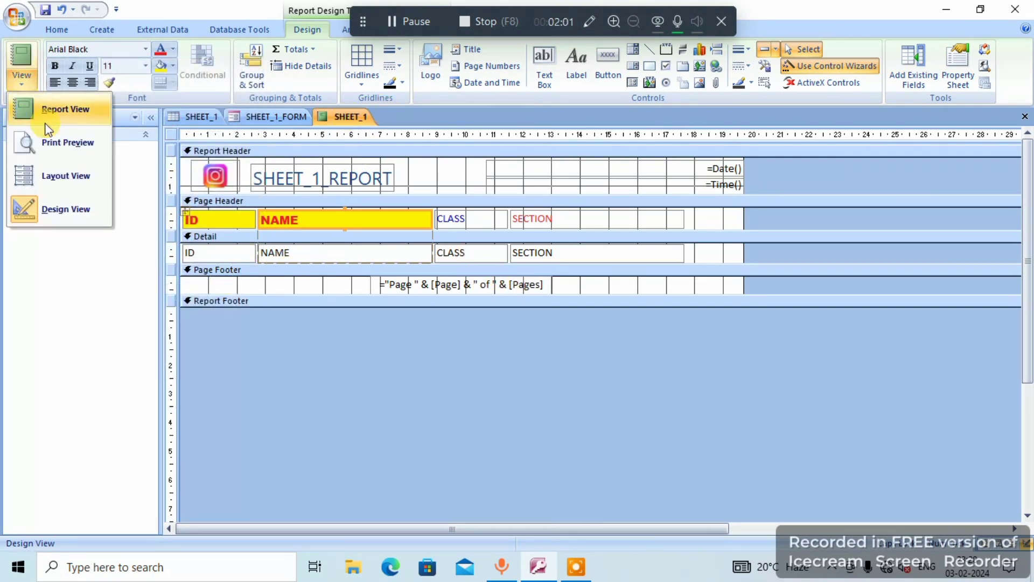
pyautogui.click(87, 109)
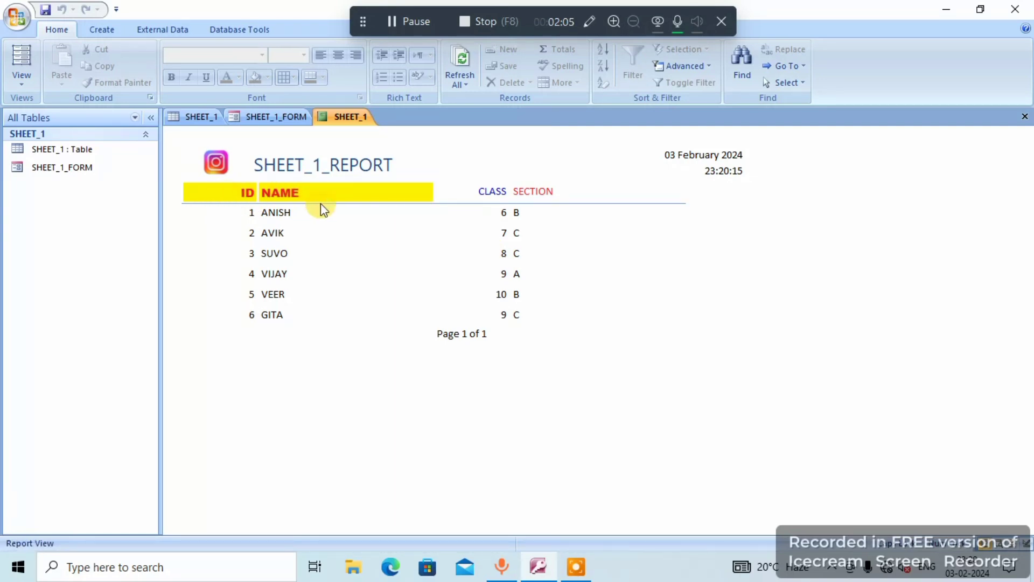
pyautogui.click(525, 273)
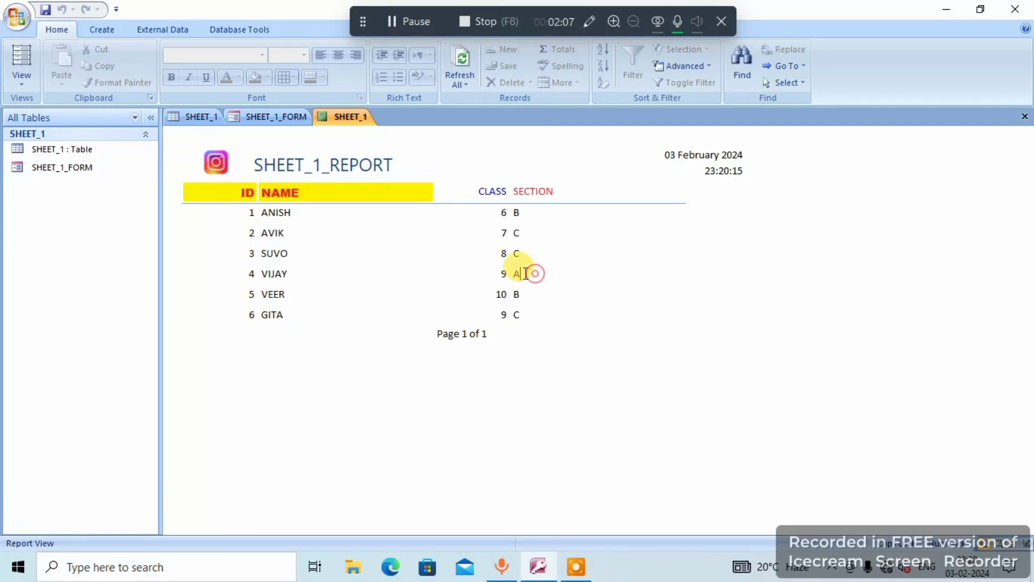
pyautogui.moveTo(364, 22); pyautogui.dragTo(656, 16)
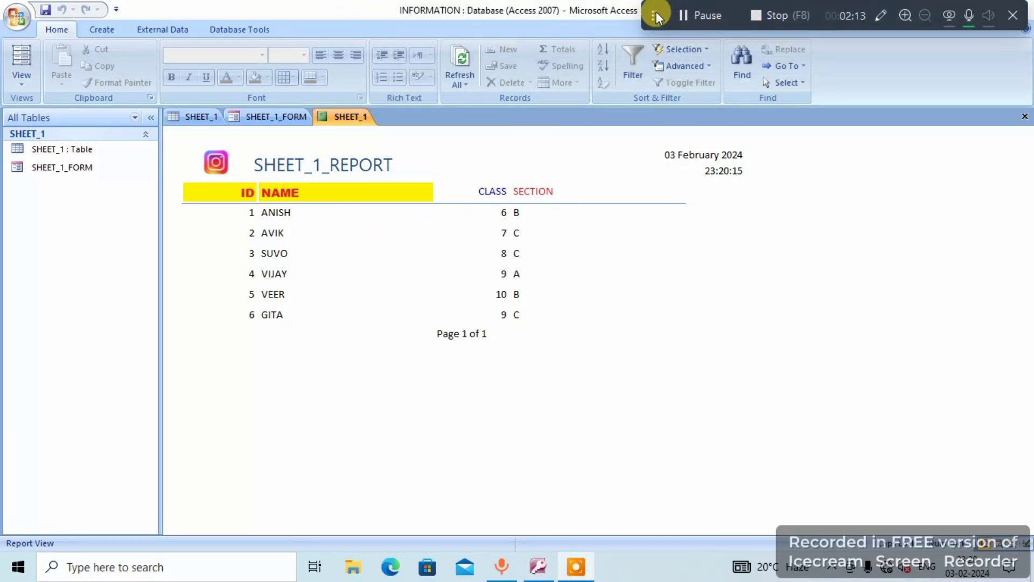
pyautogui.click(95, 32)
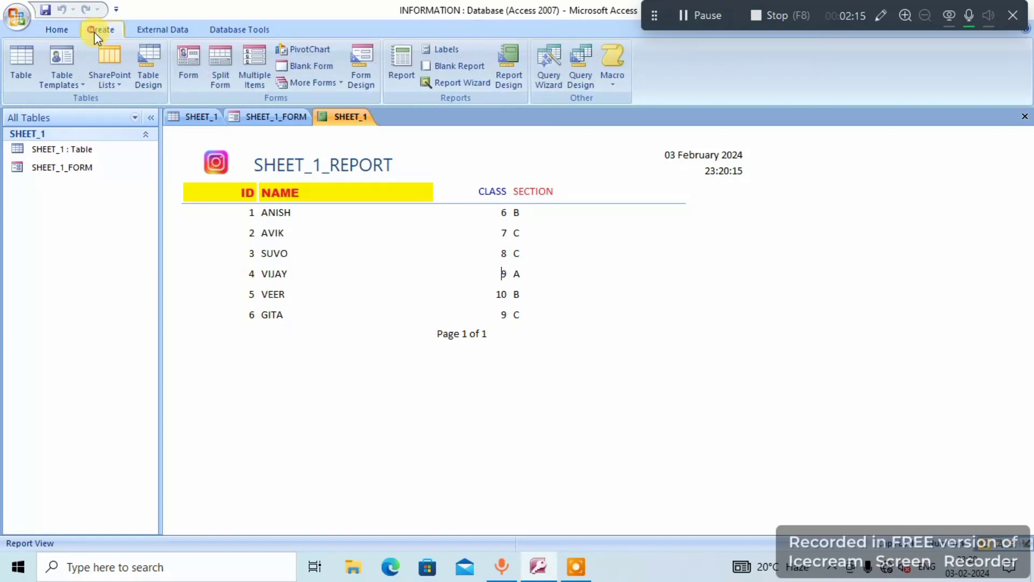
pyautogui.click(66, 30)
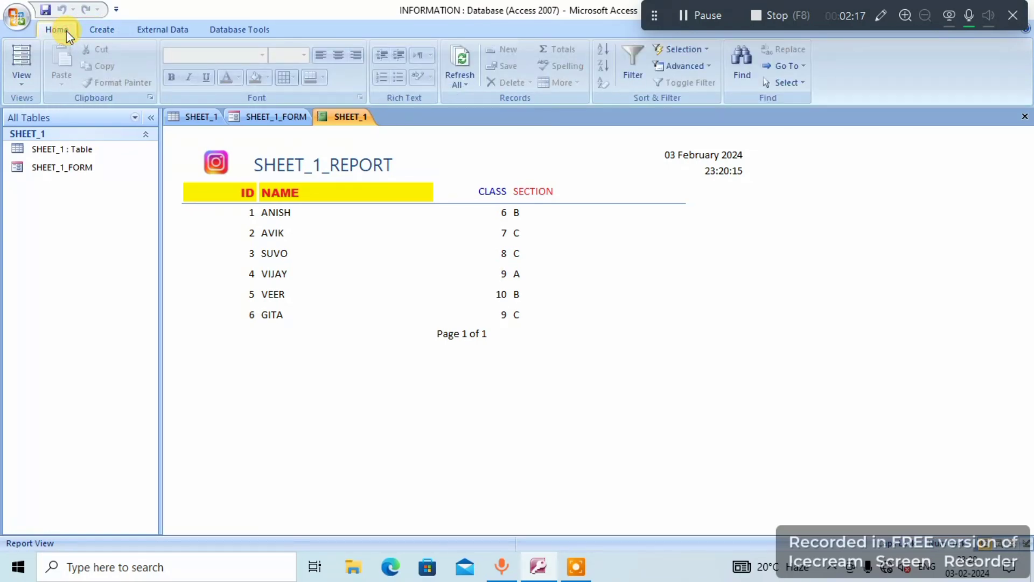
pyautogui.click(369, 182)
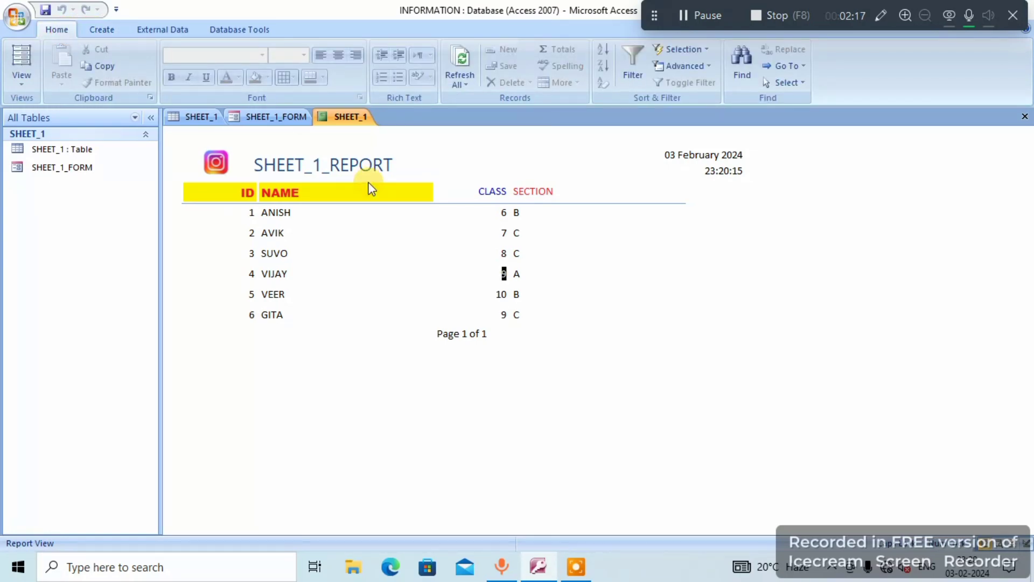
# - Switch the report to Layout View and apply the purple AutoFormat style to it
pyautogui.rightClick(347, 116)
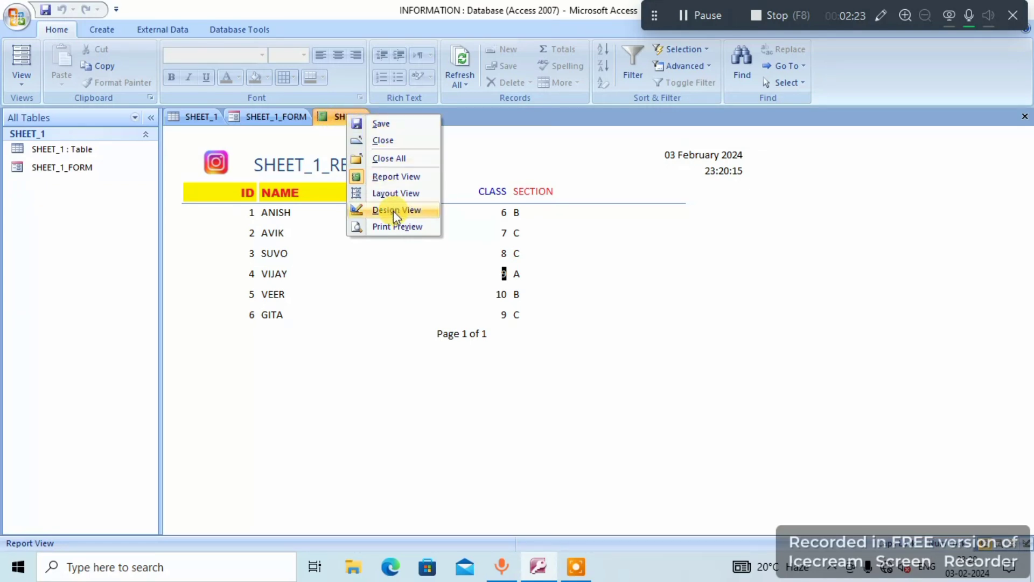
pyautogui.click(396, 194)
pyautogui.click(395, 250)
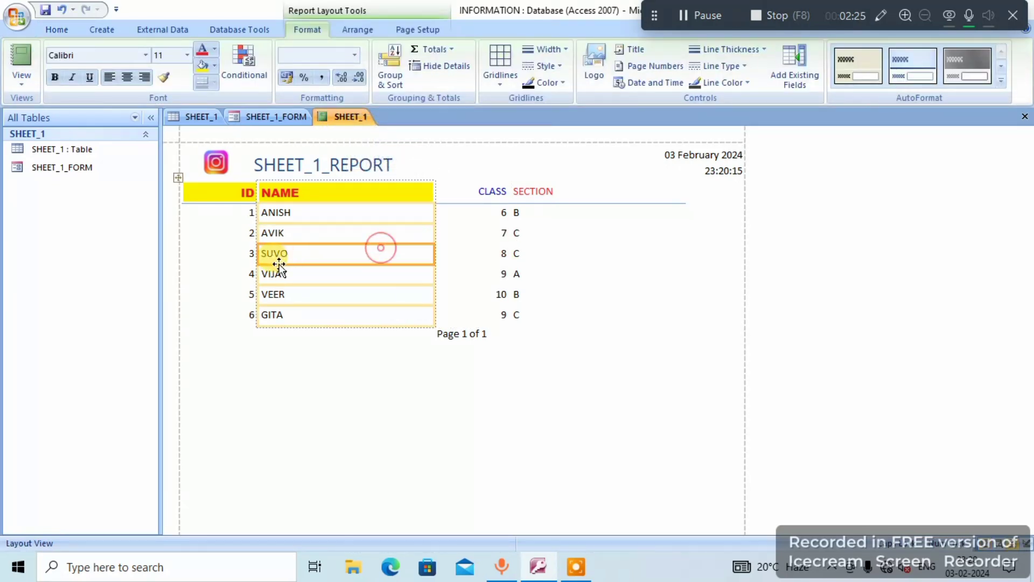
pyautogui.click(227, 256)
pyautogui.click(389, 234)
pyautogui.click(474, 252)
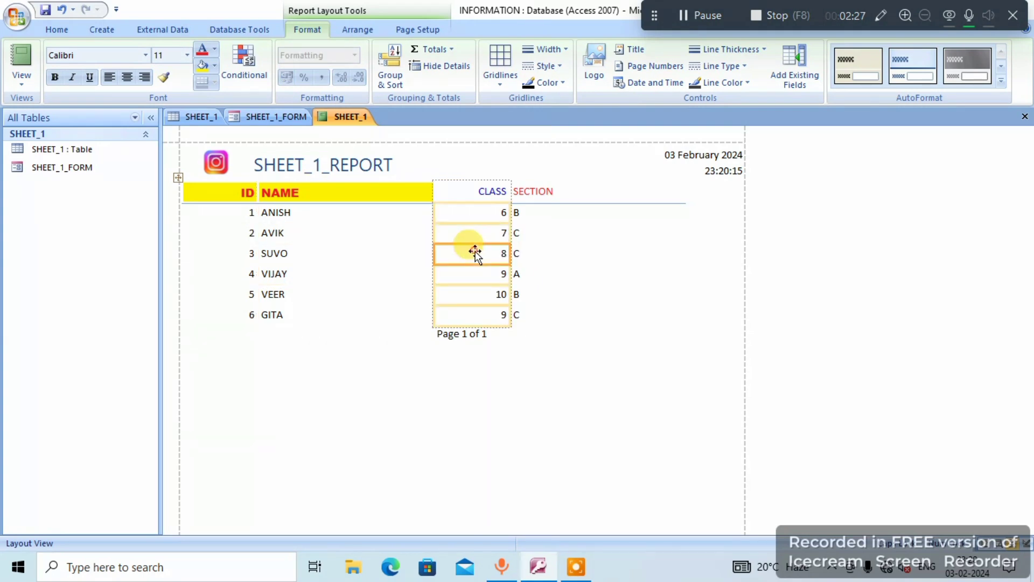
pyautogui.click(551, 237)
pyautogui.click(461, 229)
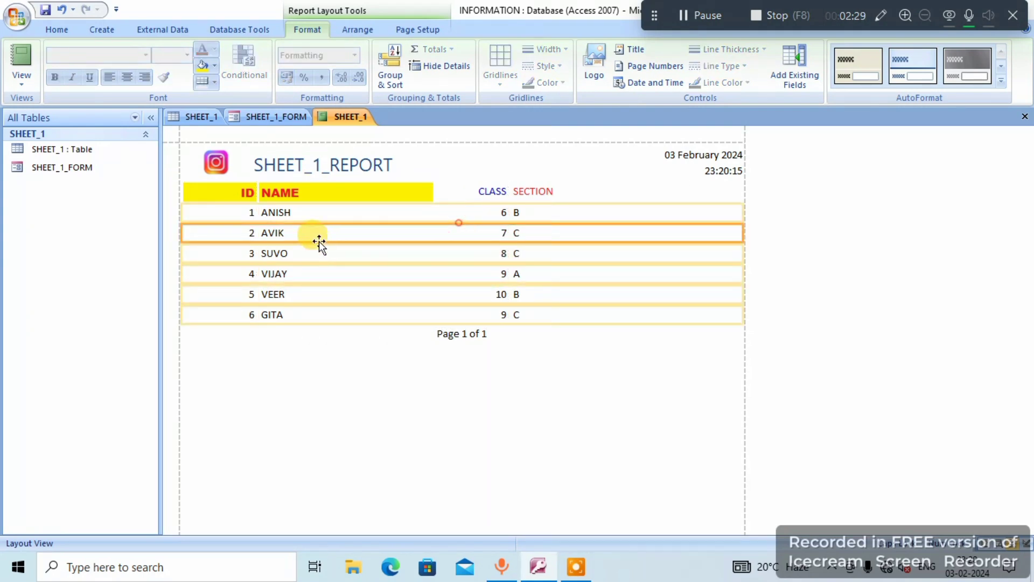
pyautogui.click(247, 193)
pyautogui.click(353, 246)
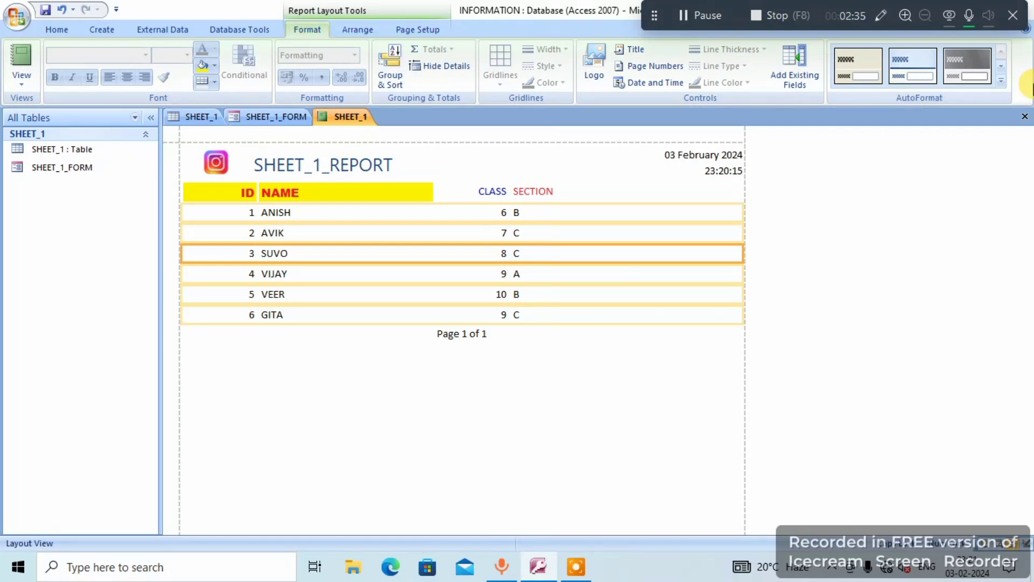
pyautogui.click(1001, 80)
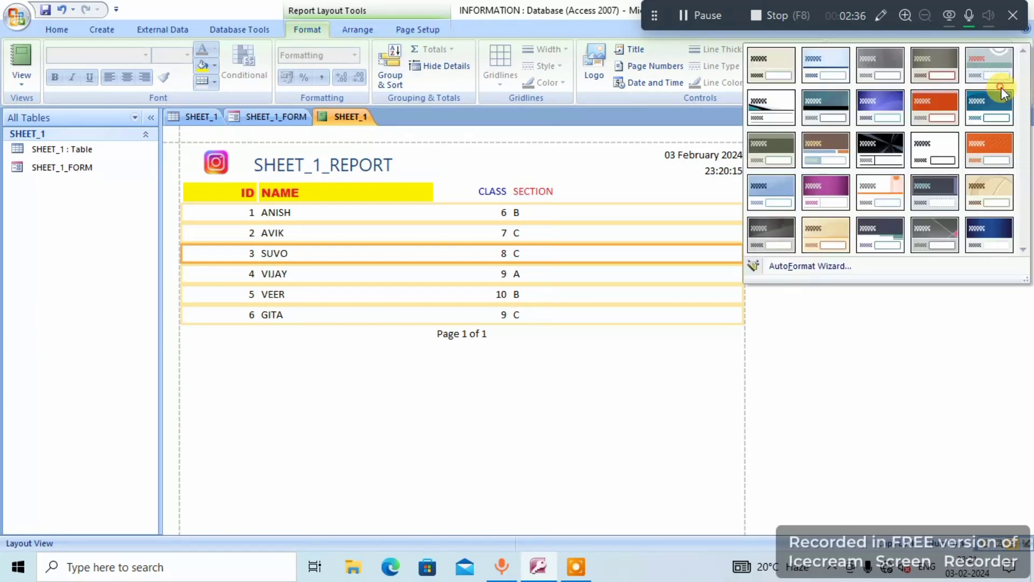
pyautogui.click(821, 205)
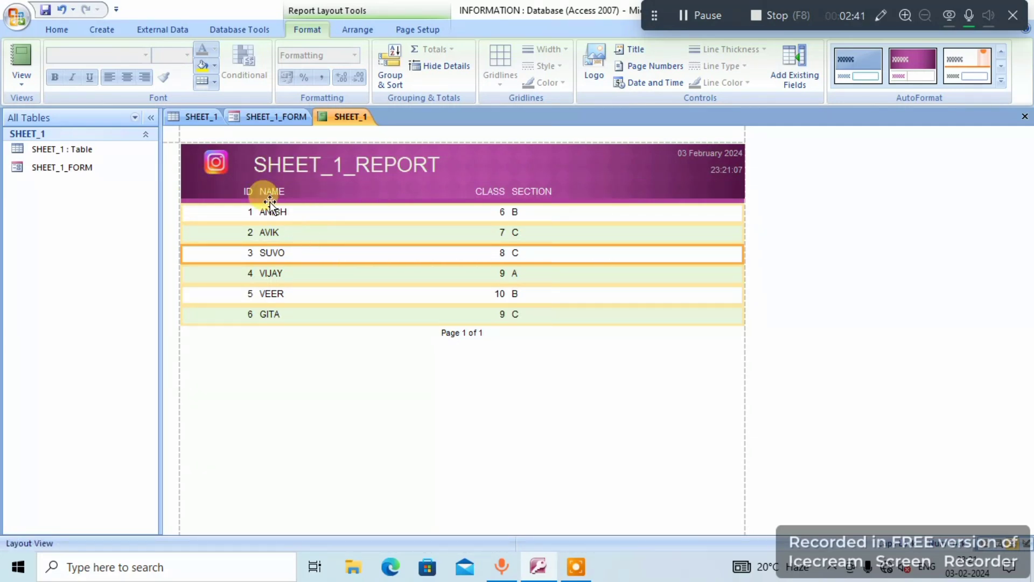
# - Enlarge the Instagram logo in the report header so it nearly reaches the SHEET_1_REPORT title
pyautogui.click(225, 163)
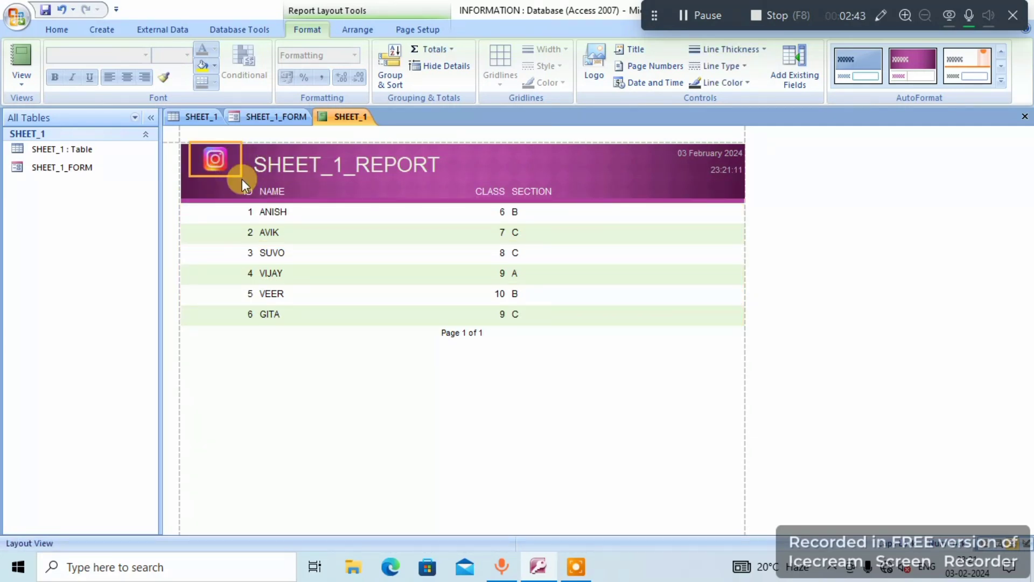
pyautogui.moveTo(239, 174); pyautogui.dragTo(253, 197)
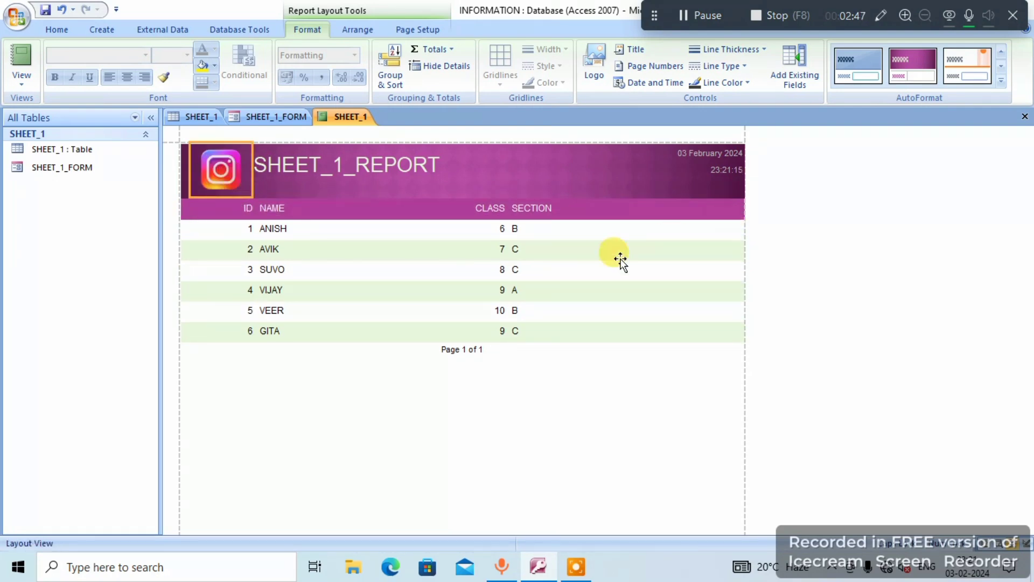
pyautogui.click(394, 171)
# - Make the values in the report's ID column bold
pyautogui.click(364, 249)
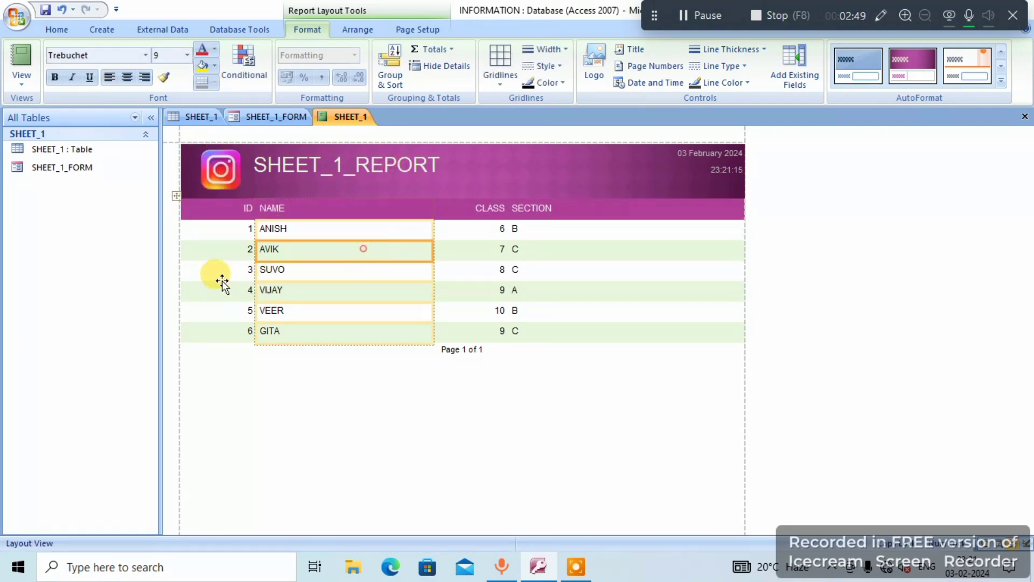
pyautogui.click(219, 272)
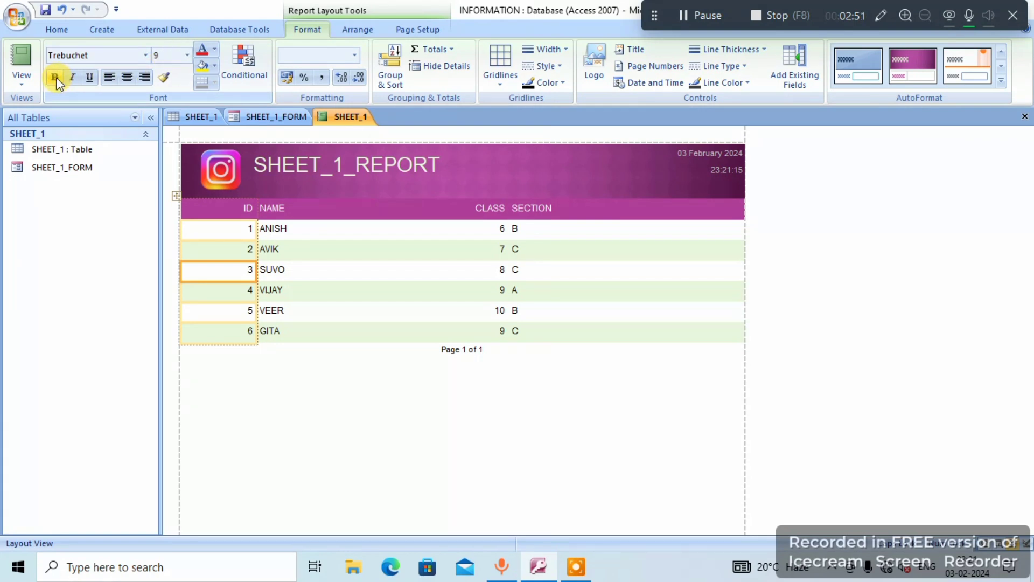
pyautogui.click(355, 236)
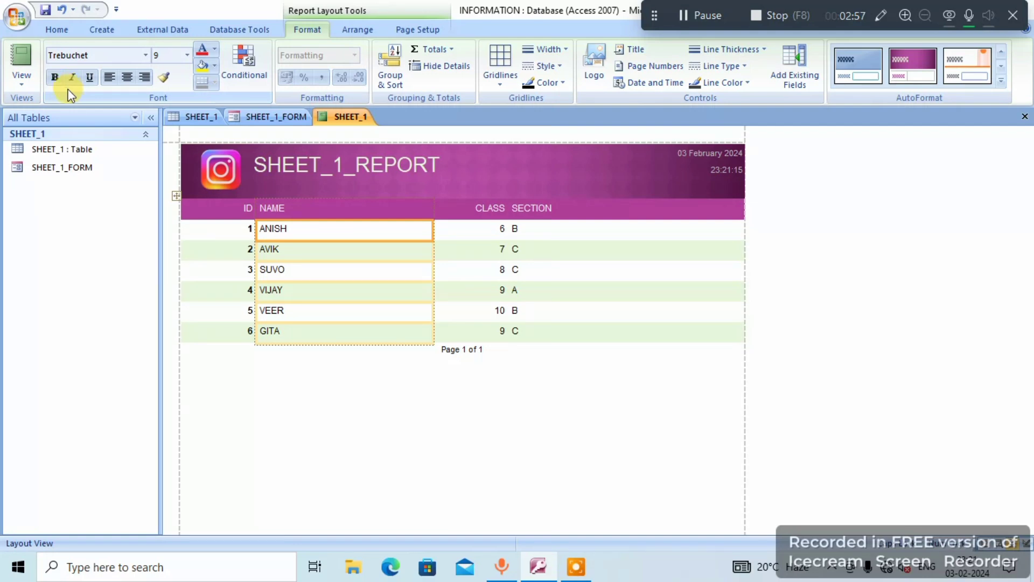
# - Make the values in the report's NAME, CLASS and SECTION columns bold
pyautogui.click(488, 289)
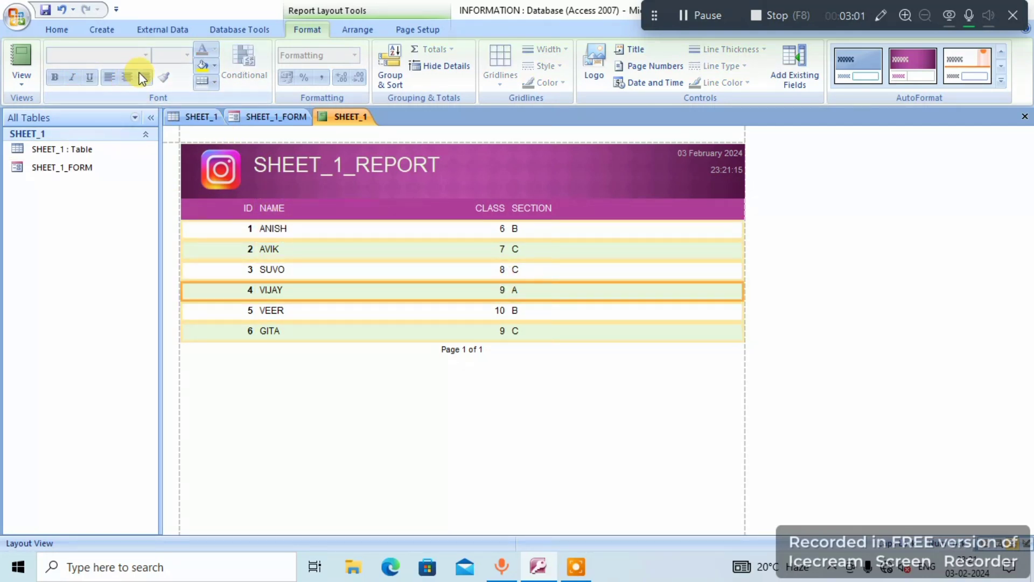
pyautogui.click(348, 253)
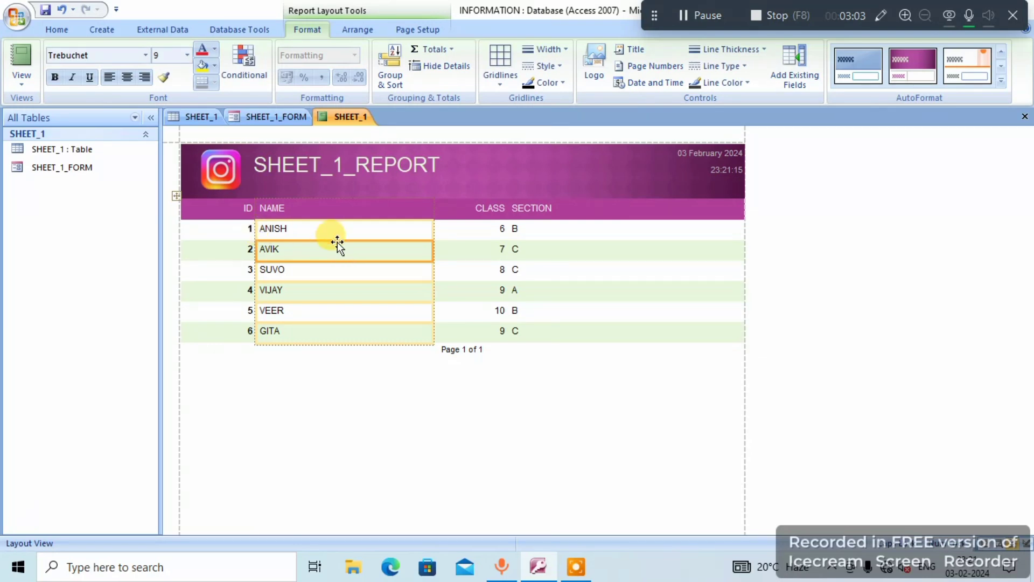
pyautogui.click(527, 267)
pyautogui.click(400, 252)
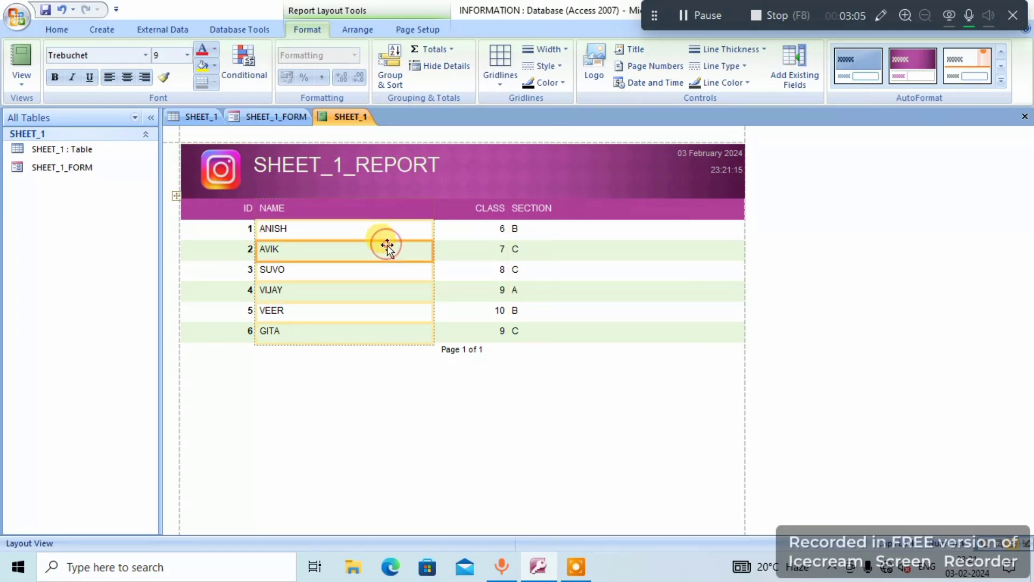
pyautogui.keyDown('shift'); pyautogui.click(469, 251); pyautogui.keyUp('shift')
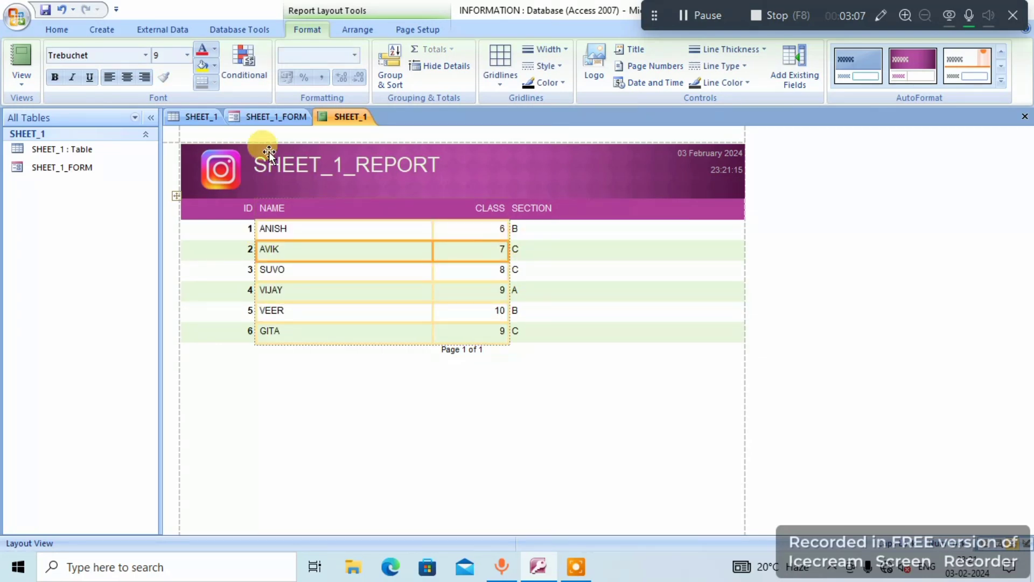
pyautogui.click(49, 77)
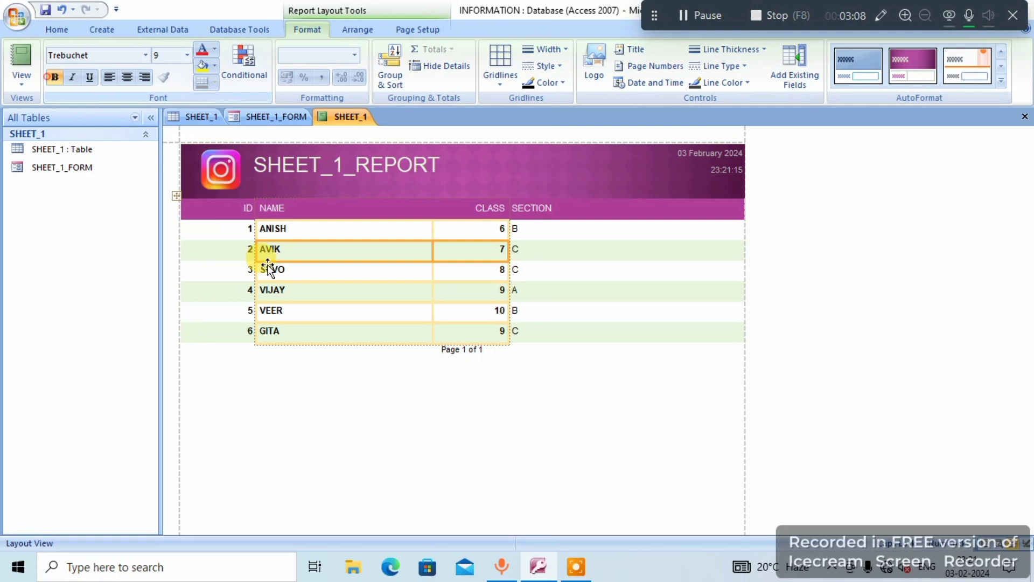
pyautogui.click(535, 271)
pyautogui.click(55, 78)
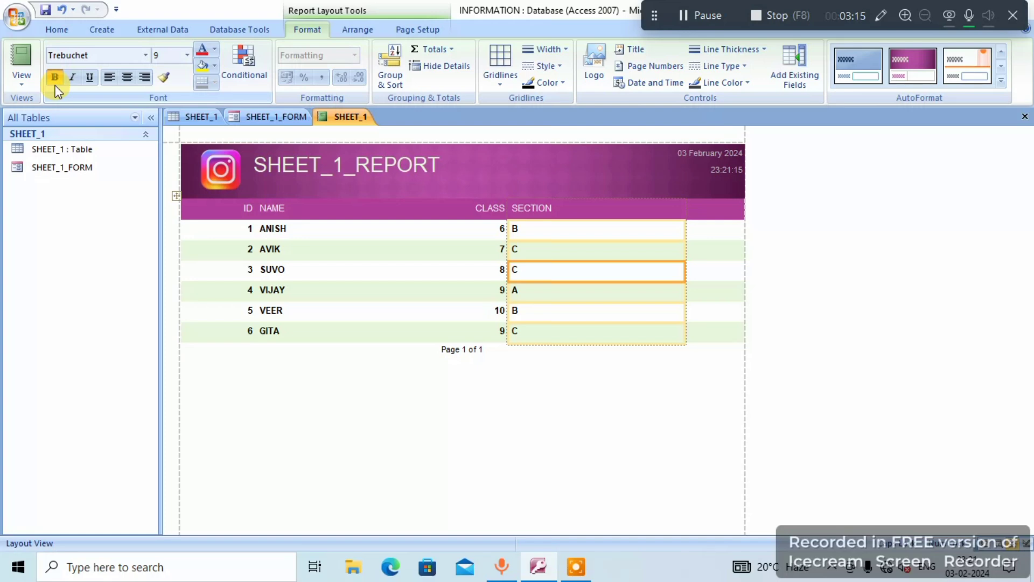
# - Open the report in Print Preview and examine the whole page, from the header down to the last records
pyautogui.click(30, 20)
pyautogui.moveTo(50, 189)
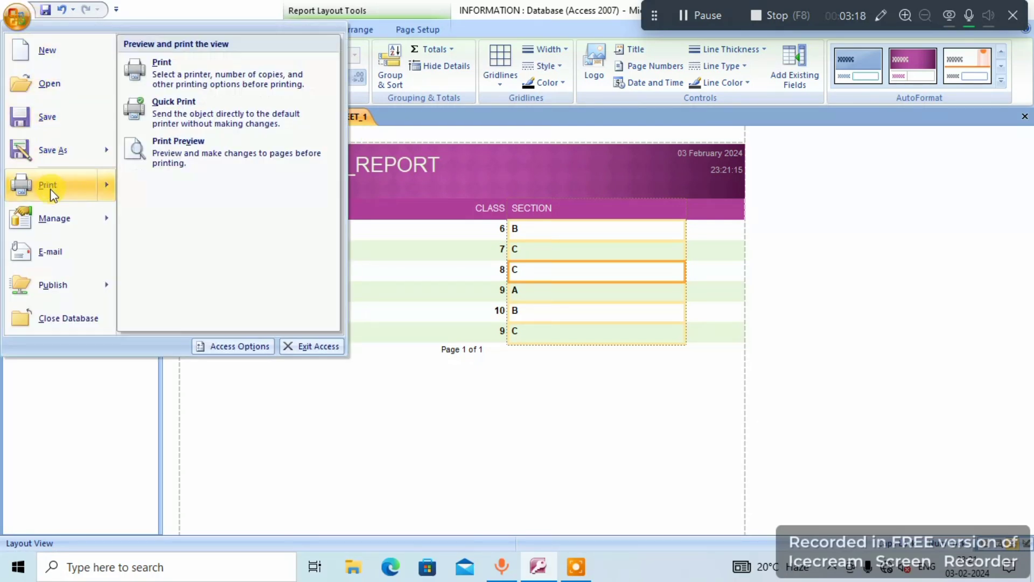
pyautogui.click(235, 156)
pyautogui.click(651, 342)
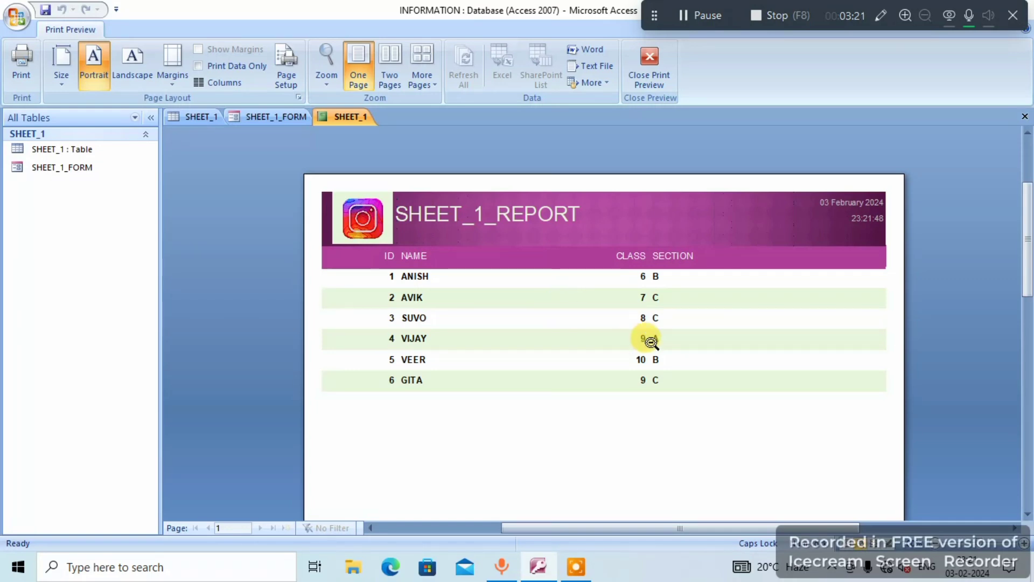
pyautogui.click(585, 327)
pyautogui.click(624, 284)
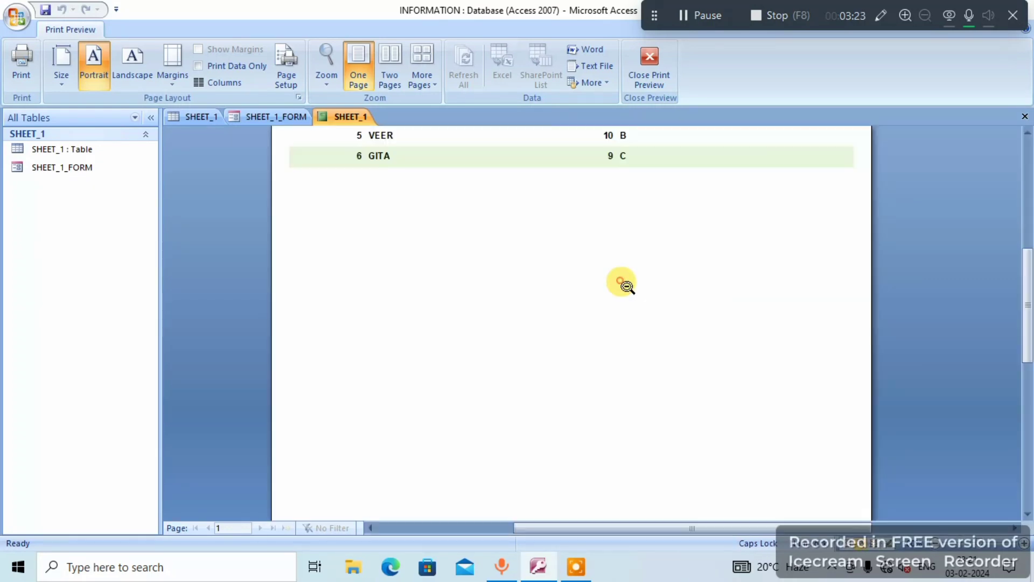
pyautogui.scroll(5, 625, 284)
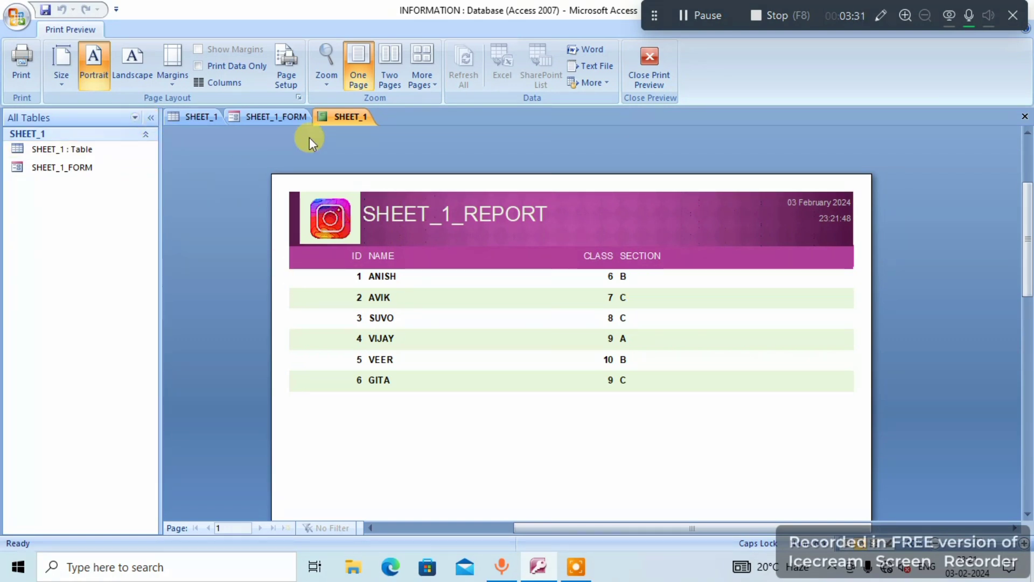
# - Create a simple query from the SHEET_1 table with the NAME and SECTION fields, and open it to view information
pyautogui.click(210, 118)
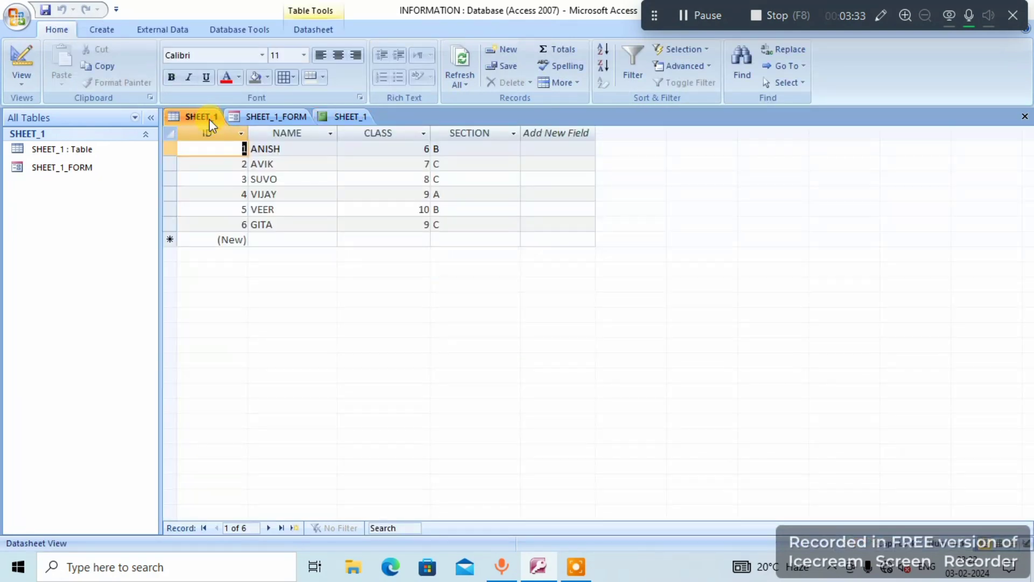
pyautogui.click(92, 28)
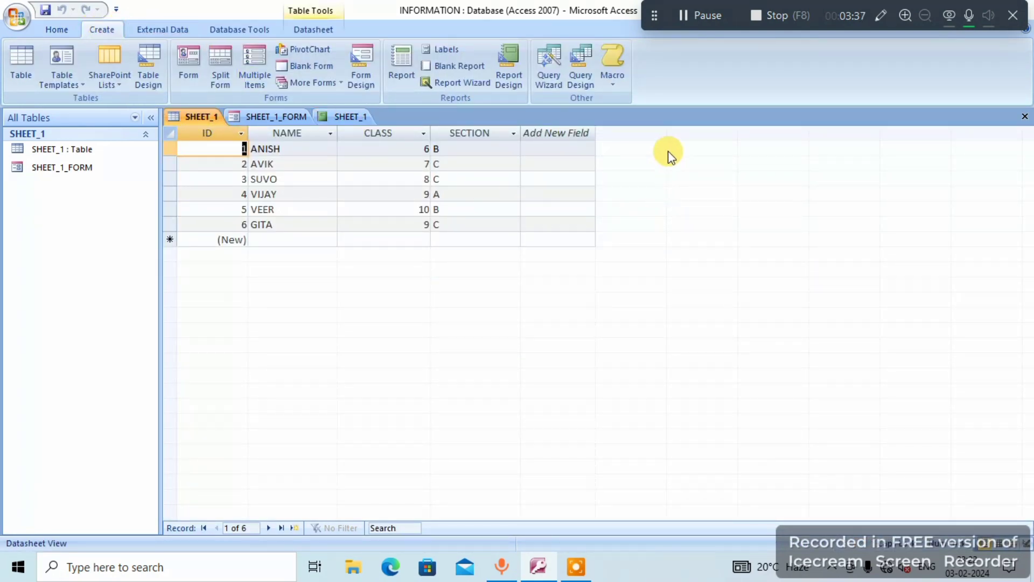
pyautogui.click(550, 69)
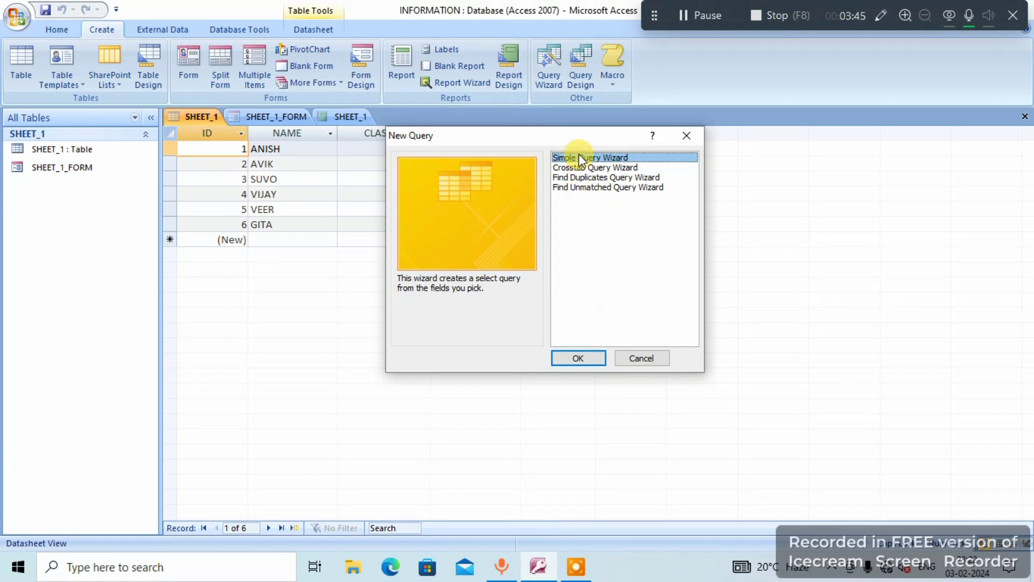
pyautogui.click(593, 357)
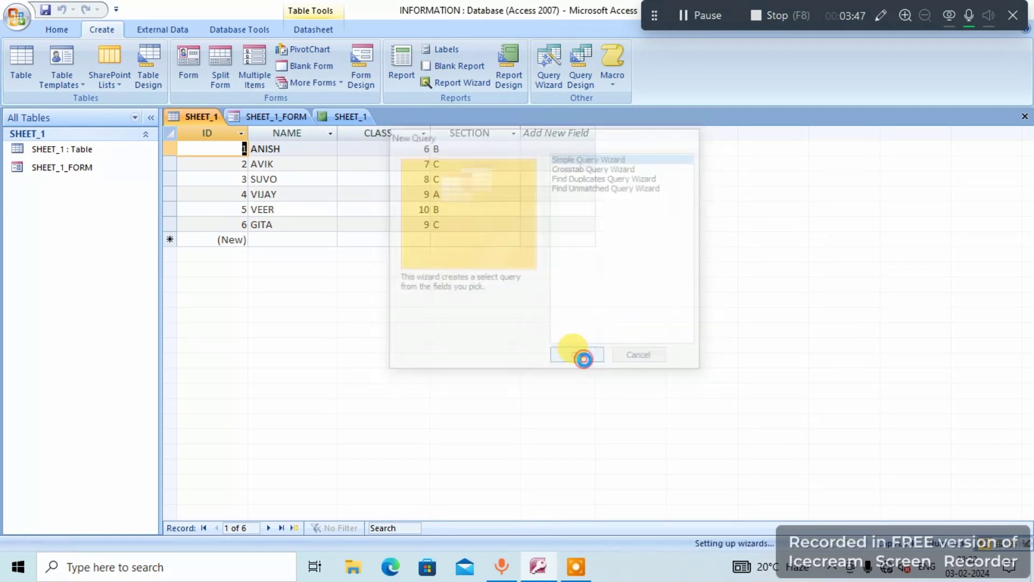
pyautogui.click(356, 248)
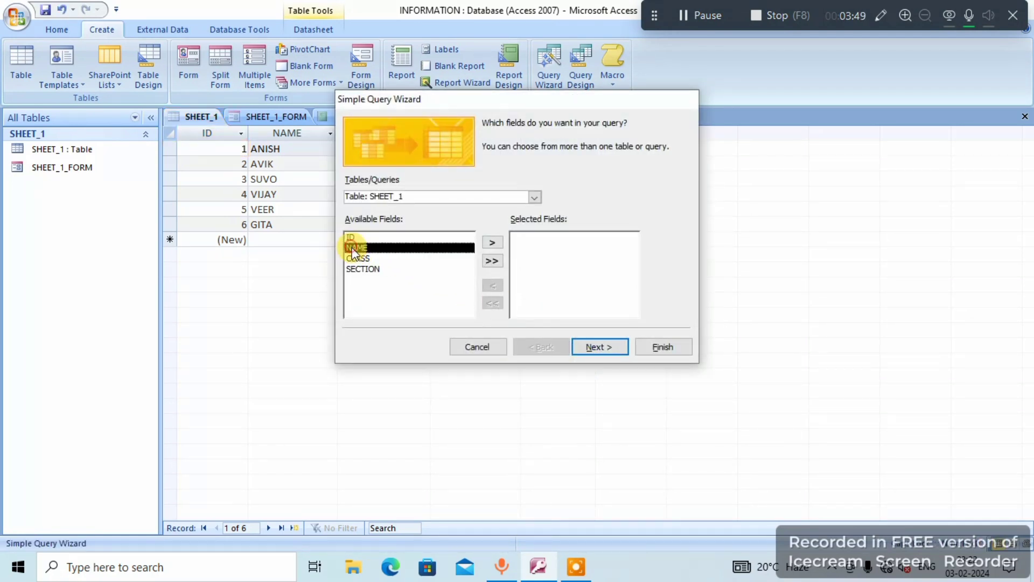
pyautogui.click(492, 242)
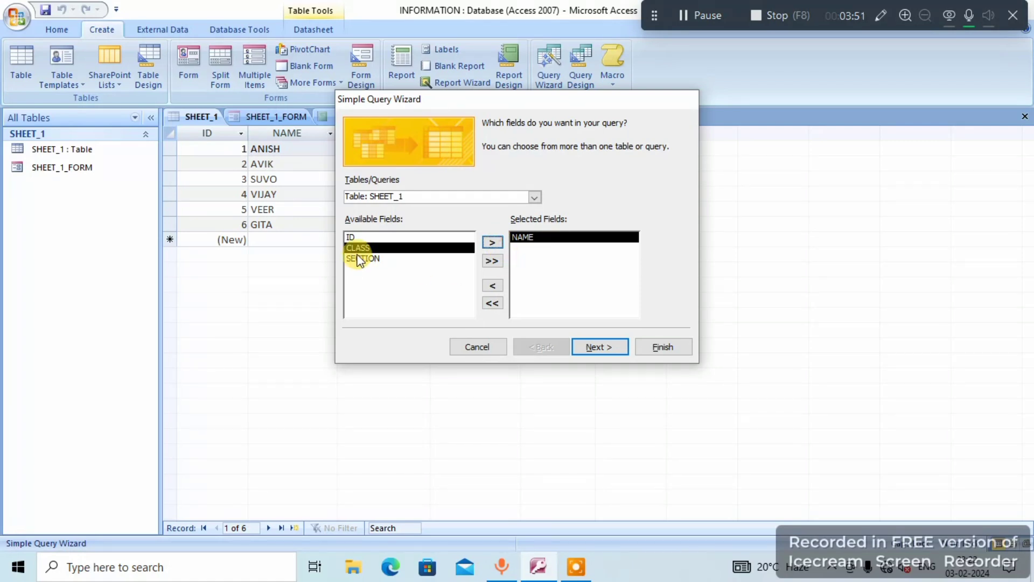
pyautogui.click(358, 258)
pyautogui.click(499, 241)
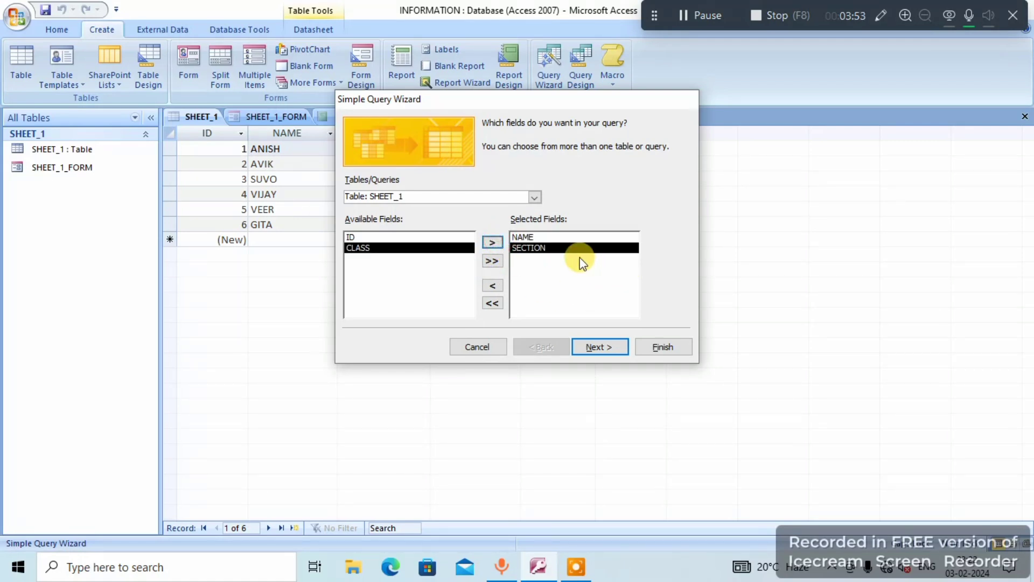
pyautogui.click(600, 350)
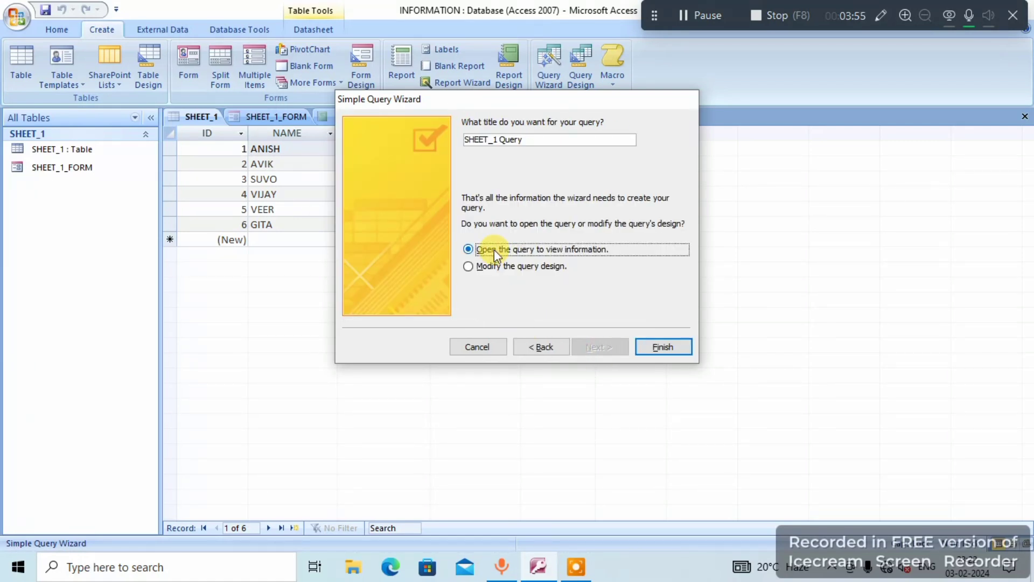
pyautogui.click(670, 348)
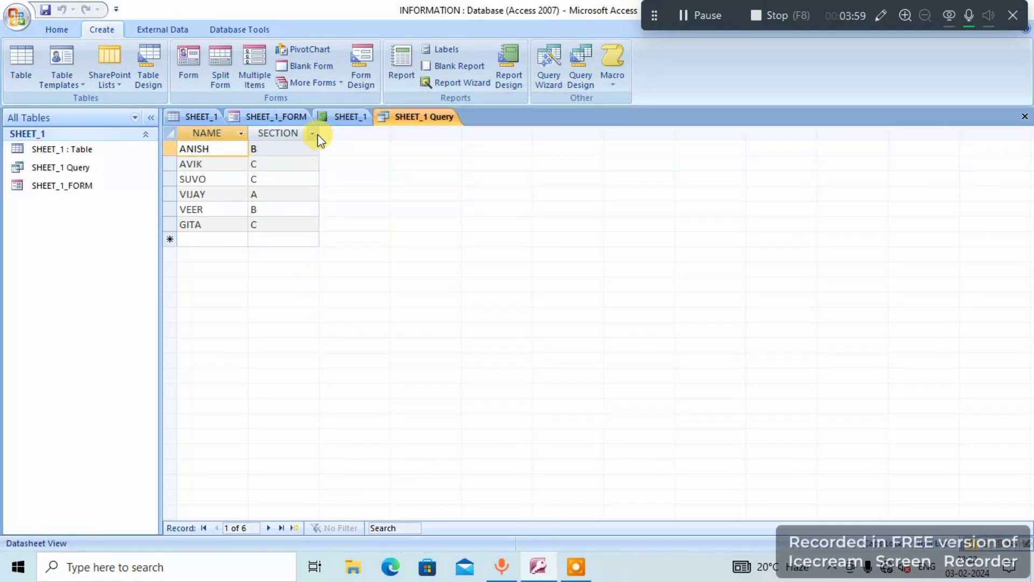
# - Widen the SECTION and NAME columns in the SHEET_1 Query datasheet
pyautogui.moveTo(319, 134); pyautogui.dragTo(337, 133)
pyautogui.click(245, 134)
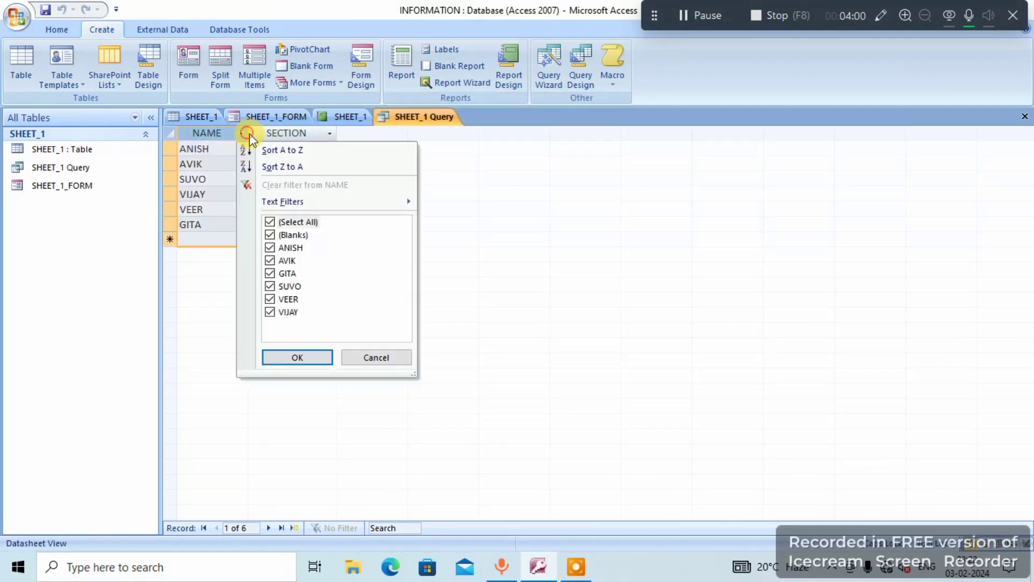
pyautogui.click(197, 193)
pyautogui.moveTo(248, 132); pyautogui.dragTo(271, 133)
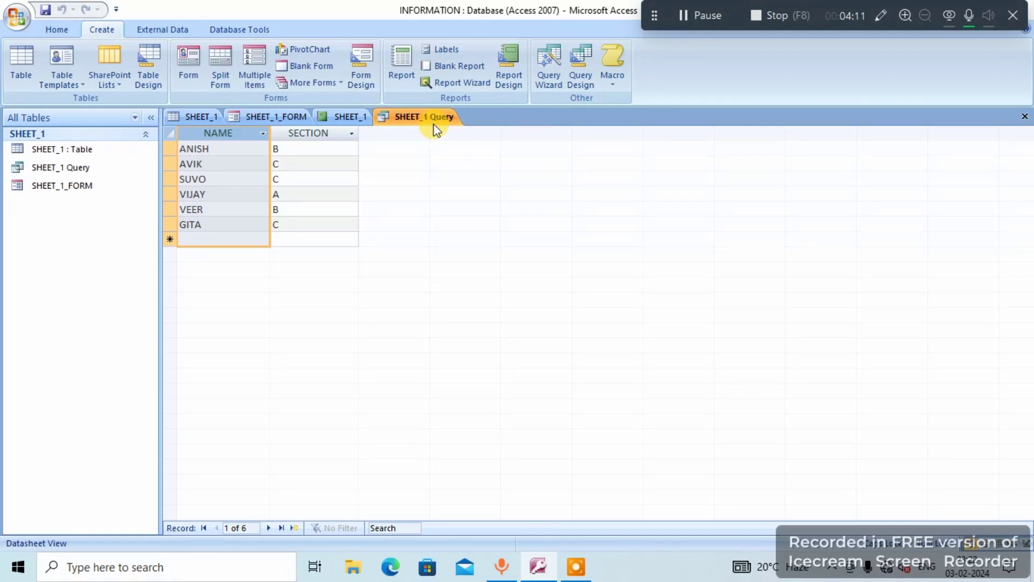
# - Start a new query in Design View, add the SHEET_1 table to it and widen the table's field list
pyautogui.click(586, 84)
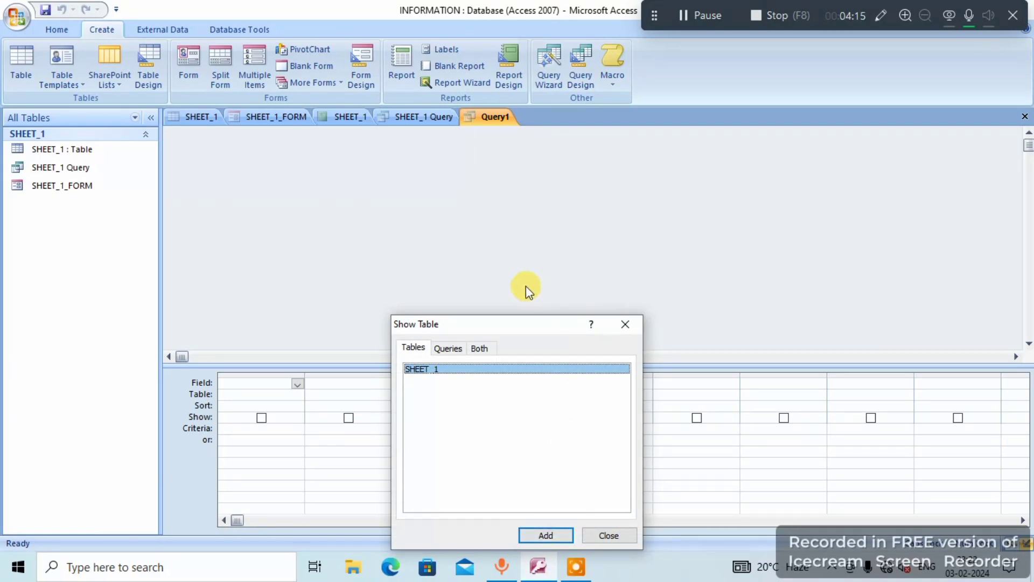
pyautogui.moveTo(504, 325); pyautogui.dragTo(552, 181)
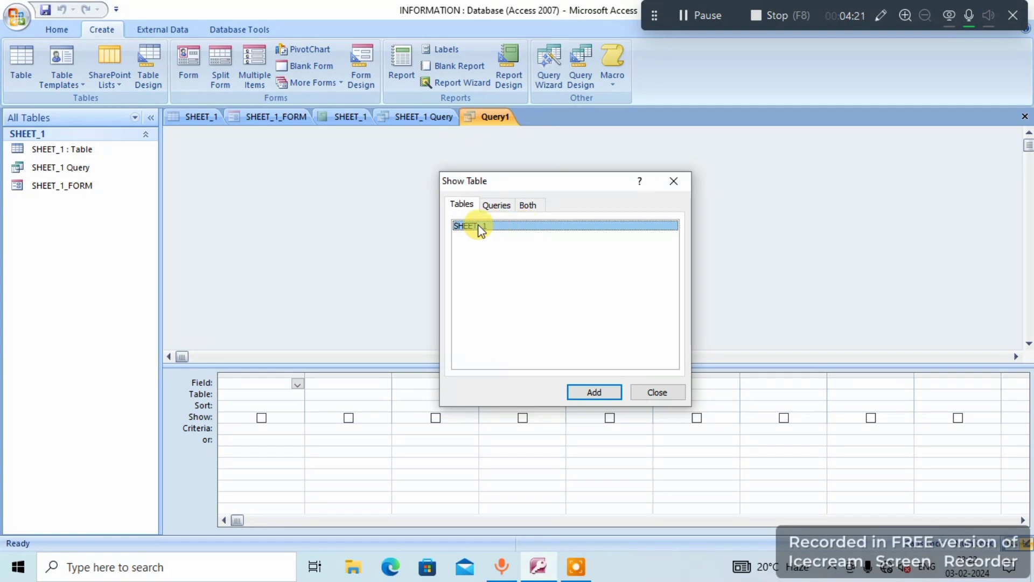
pyautogui.click(599, 393)
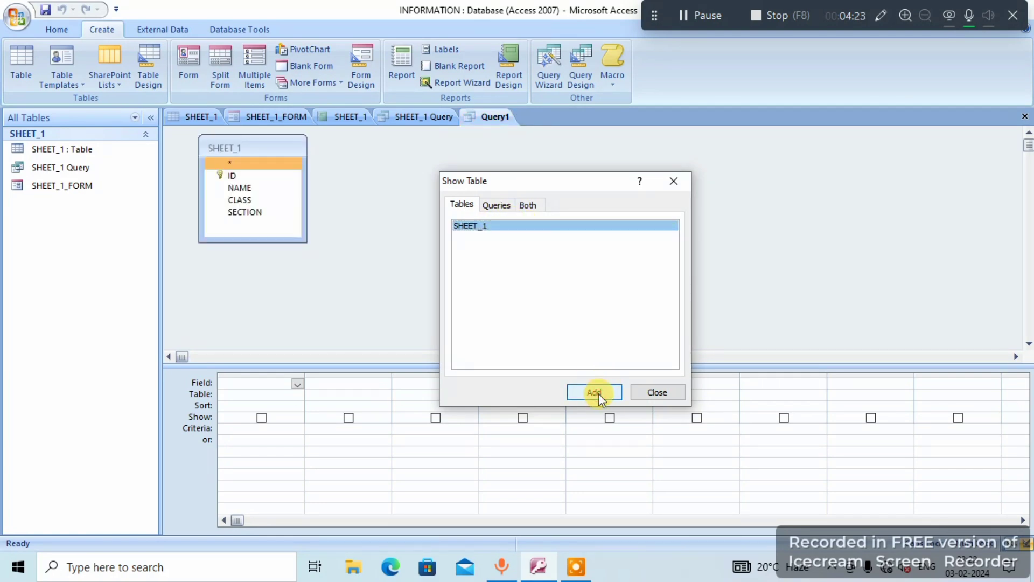
pyautogui.click(647, 393)
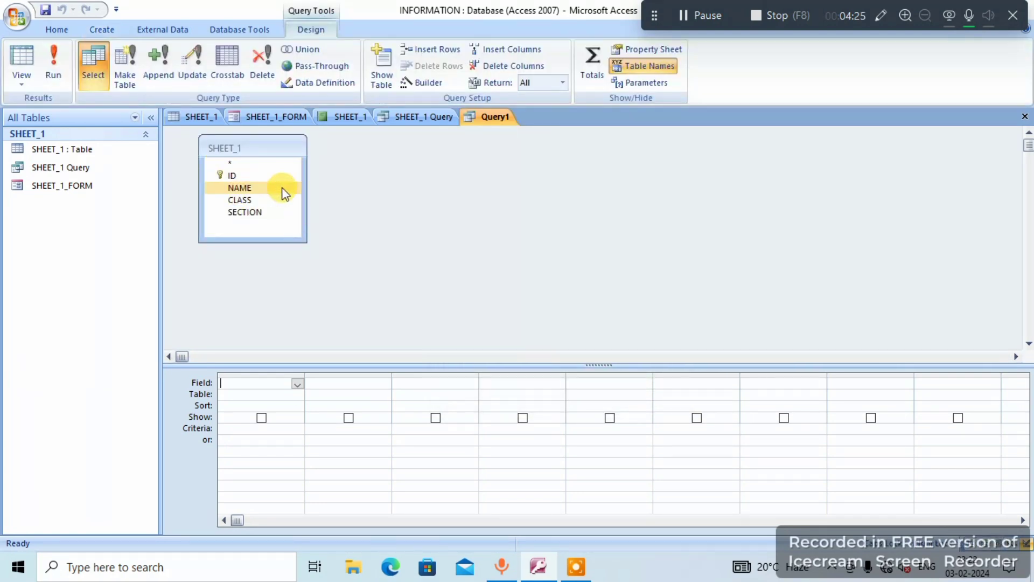
pyautogui.moveTo(307, 196); pyautogui.dragTo(420, 207)
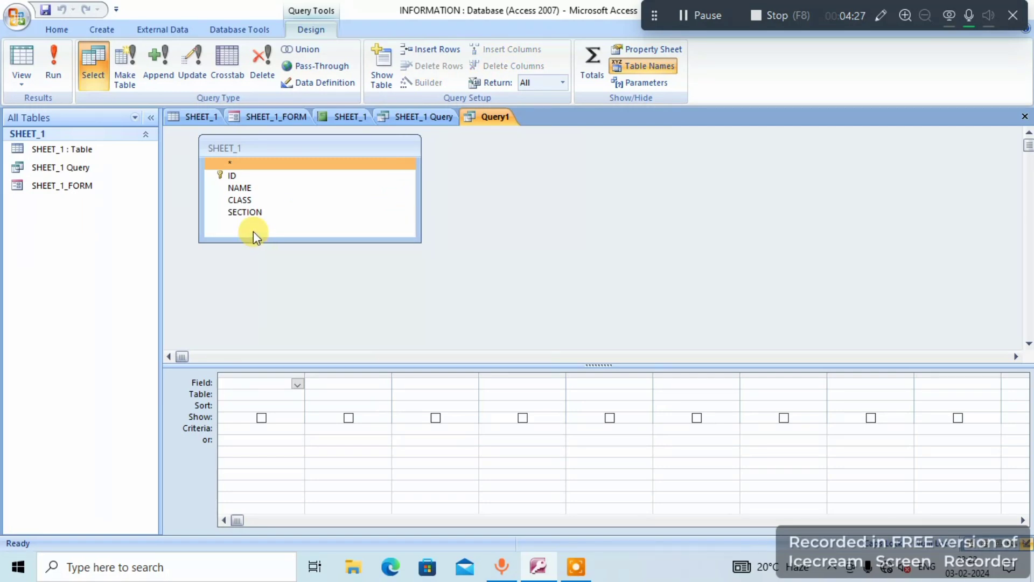
# - Add the NAME field to the query with the criterion LIKE "*A" and run the query
pyautogui.click(248, 193)
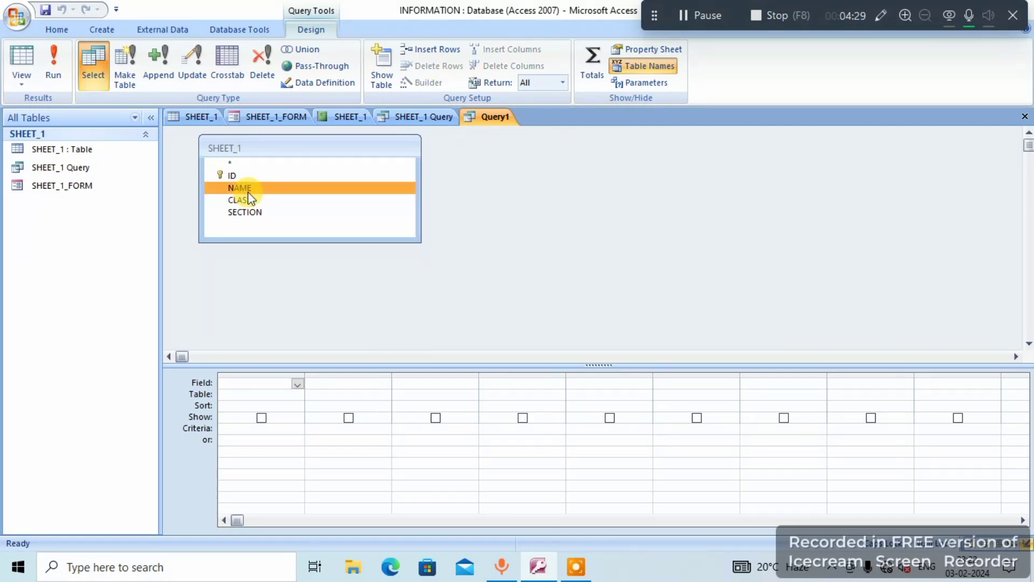
pyautogui.click(298, 382)
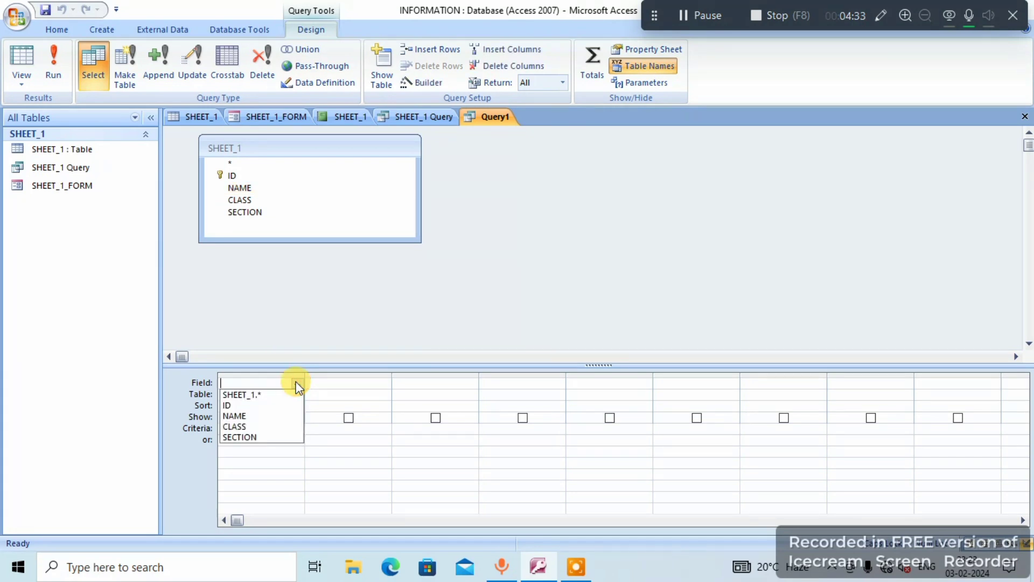
pyautogui.click(273, 416)
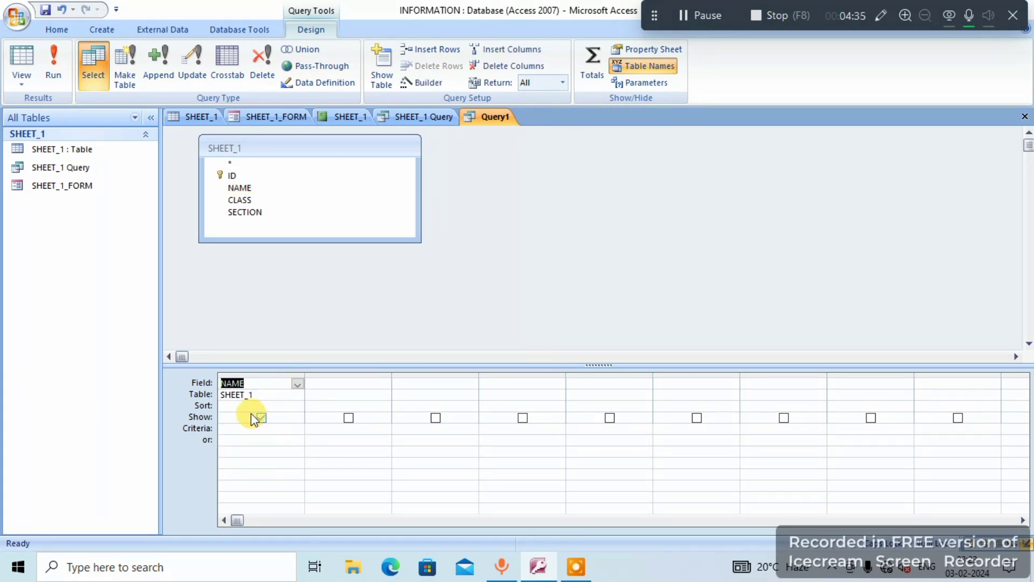
pyautogui.click(230, 429)
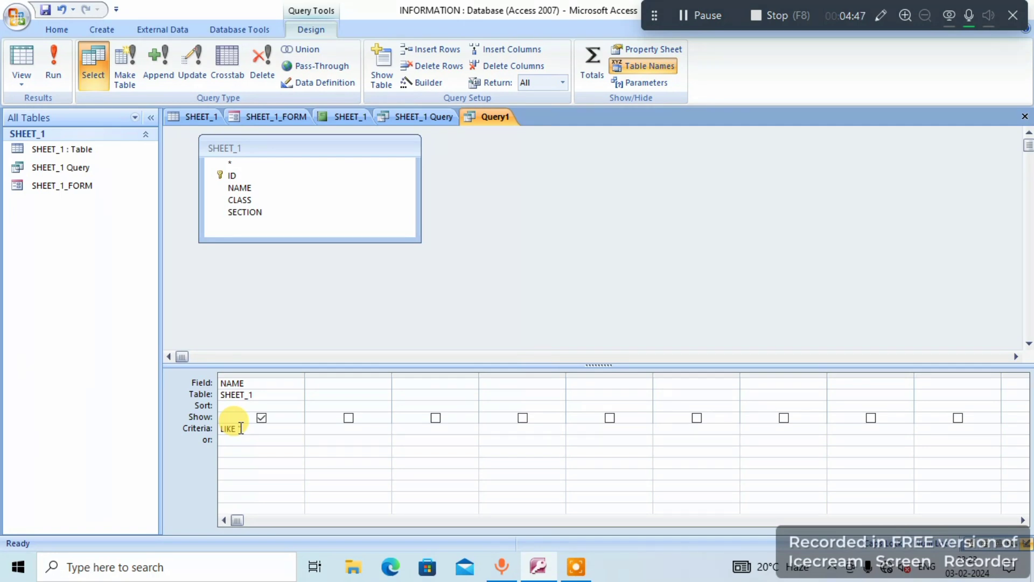
pyautogui.write("'")
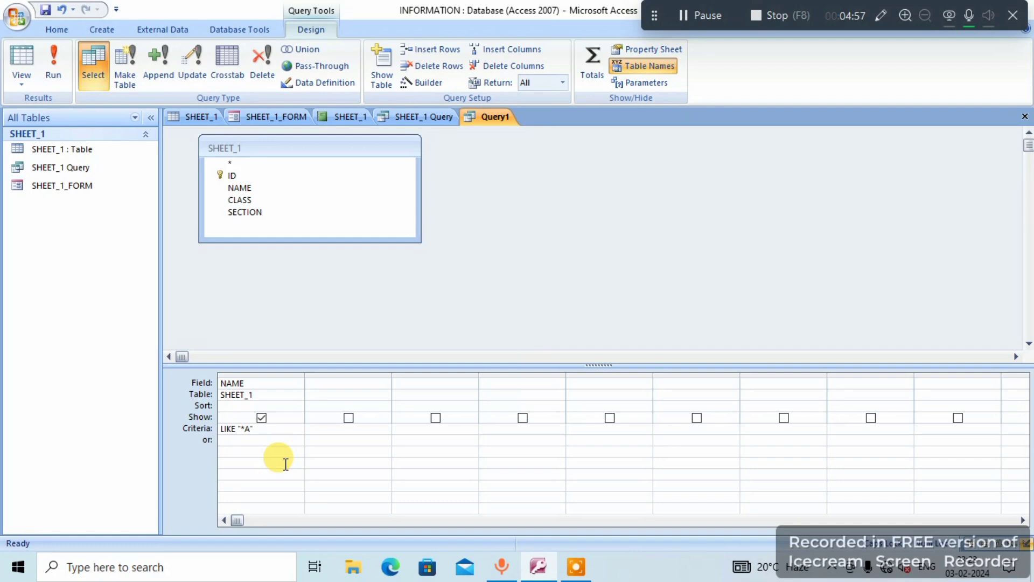
pyautogui.click(53, 69)
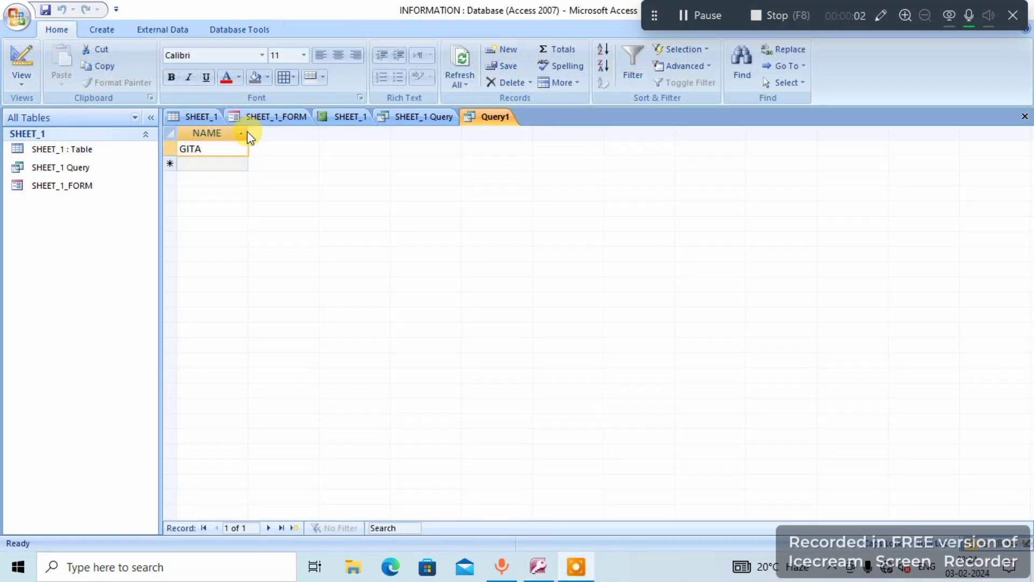
pyautogui.click(220, 149)
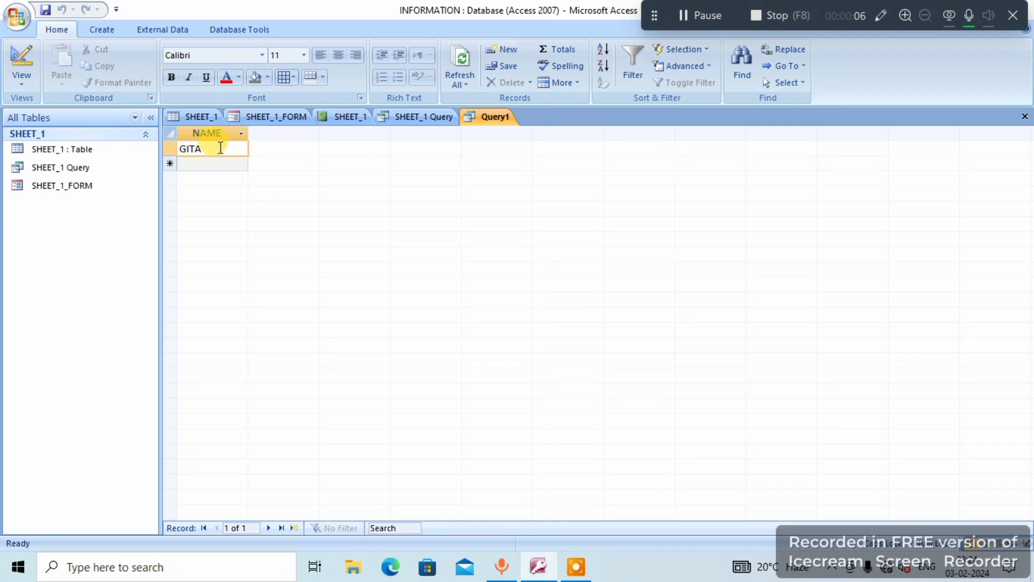
# - Return to the query's Design View, change the NAME criterion to Like "A*" and run the query again
pyautogui.rightClick(484, 118)
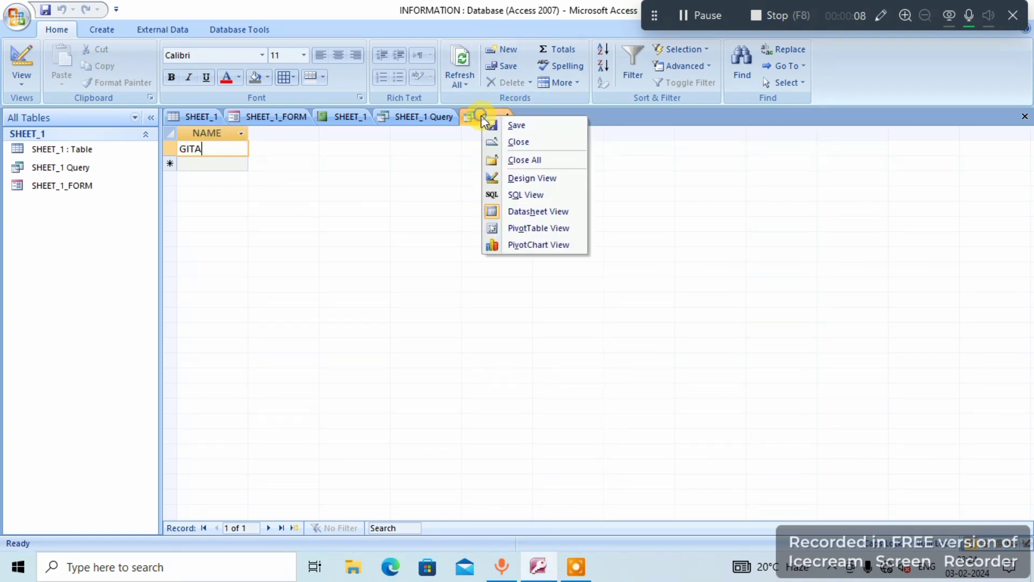
pyautogui.click(507, 179)
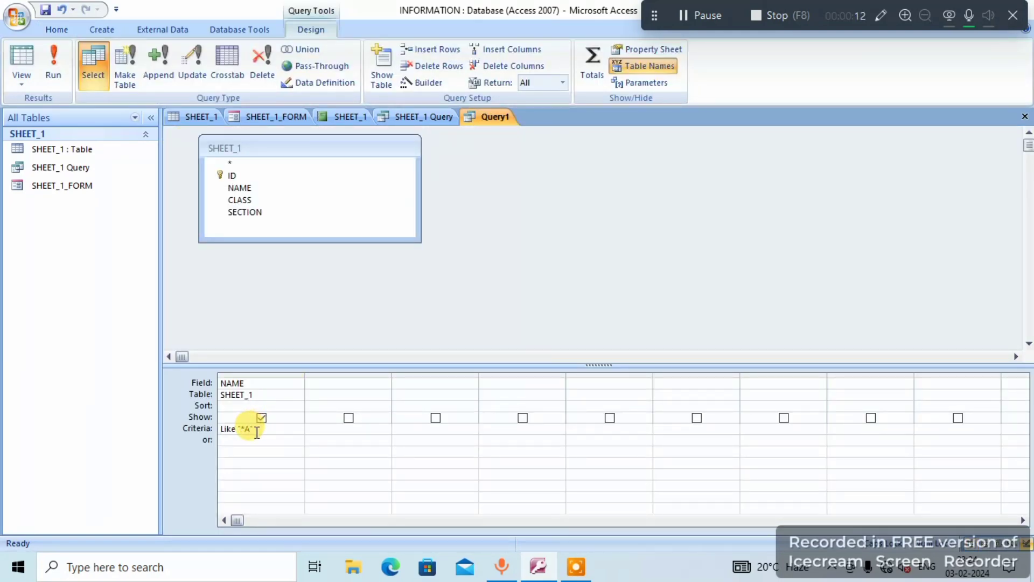
pyautogui.click(256, 433)
pyautogui.press('BackSpace')
pyautogui.write('*')
pyautogui.click(54, 67)
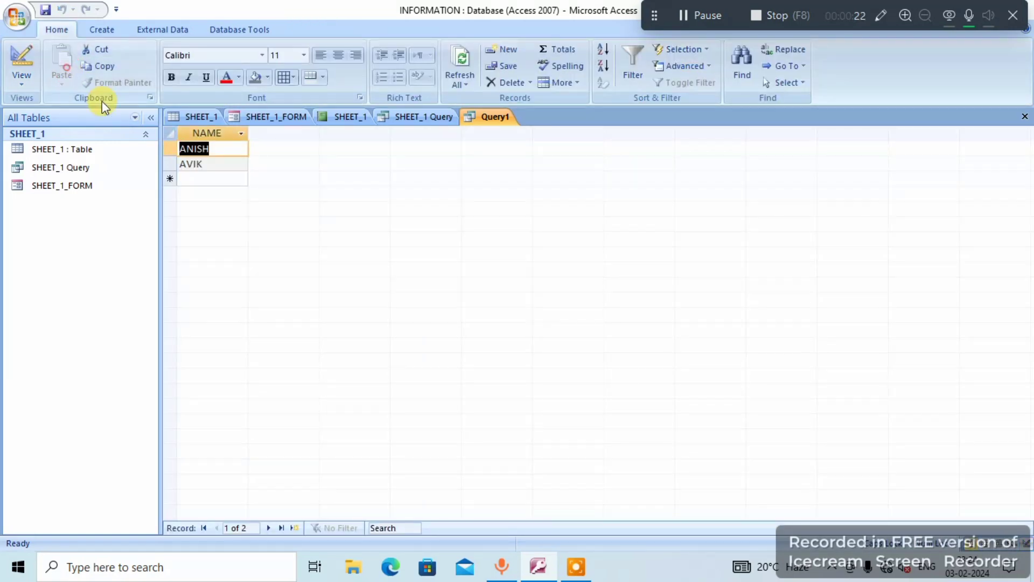
pyautogui.click(215, 167)
pyautogui.click(226, 151)
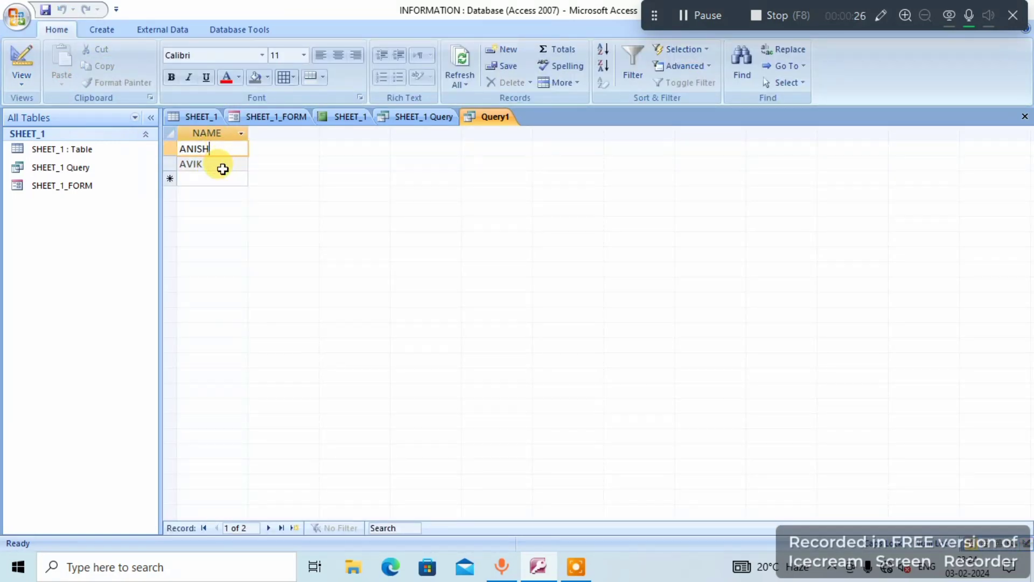
pyautogui.click(219, 165)
pyautogui.click(223, 153)
pyautogui.click(216, 162)
pyautogui.click(220, 153)
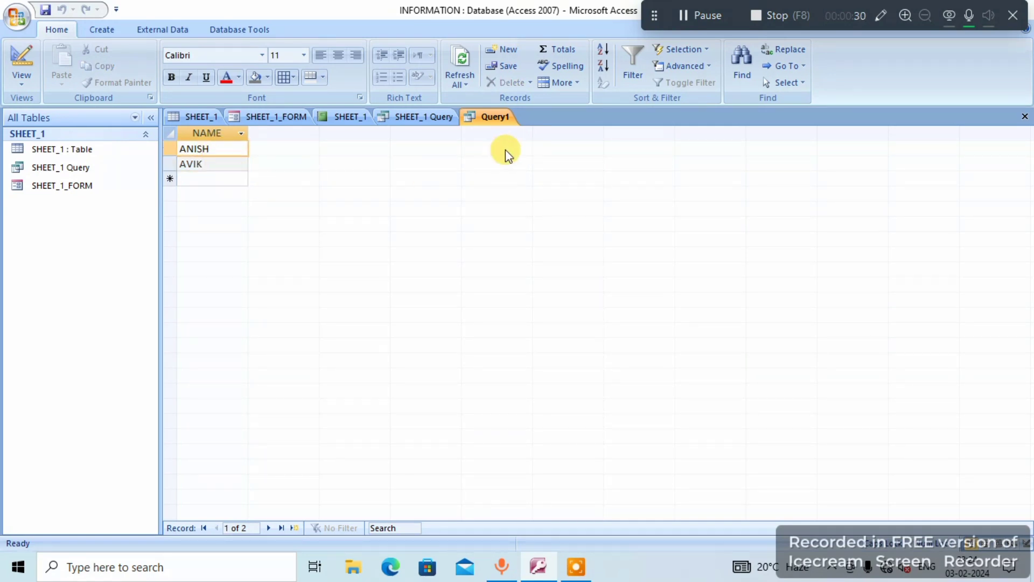
# - Reopen the query in Design View and add the CLASS field in the second column
pyautogui.rightClick(478, 116)
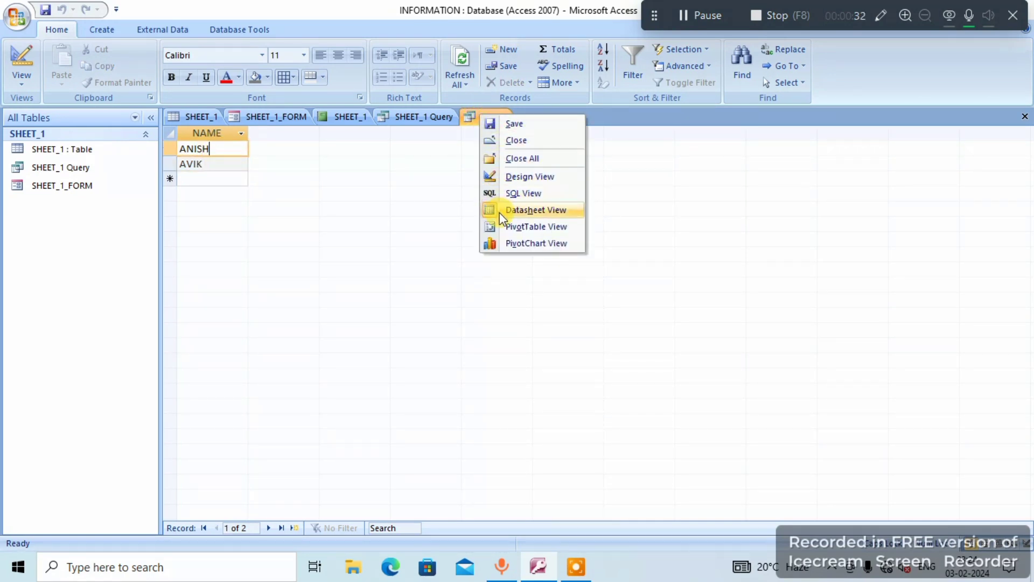
pyautogui.click(509, 178)
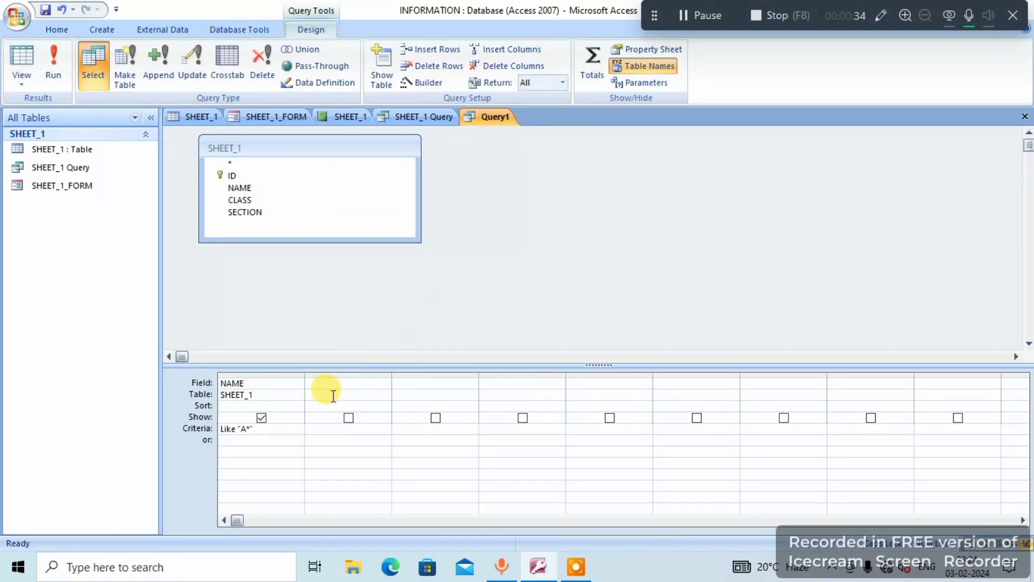
pyautogui.click(321, 385)
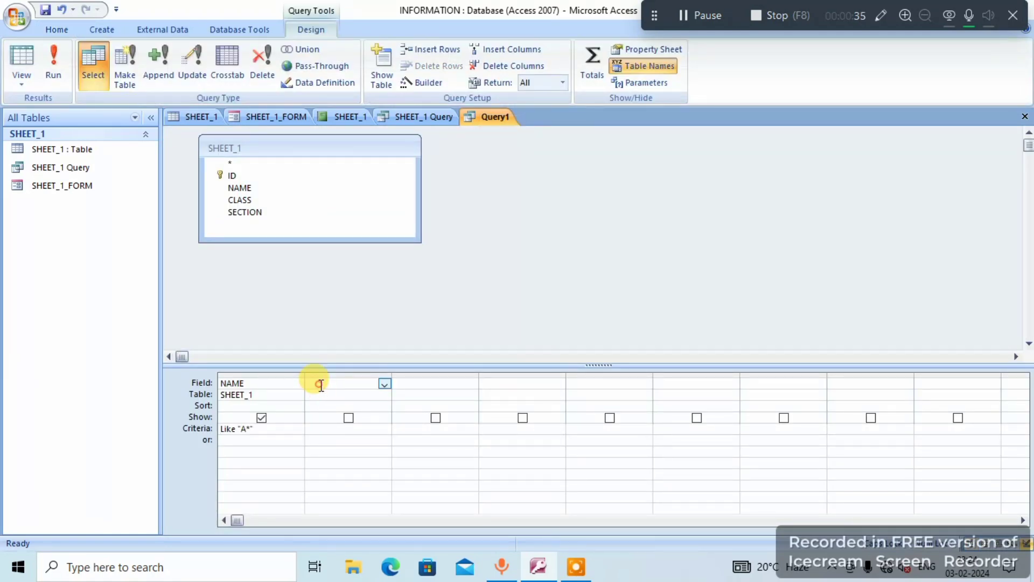
pyautogui.click(384, 384)
pyautogui.click(375, 427)
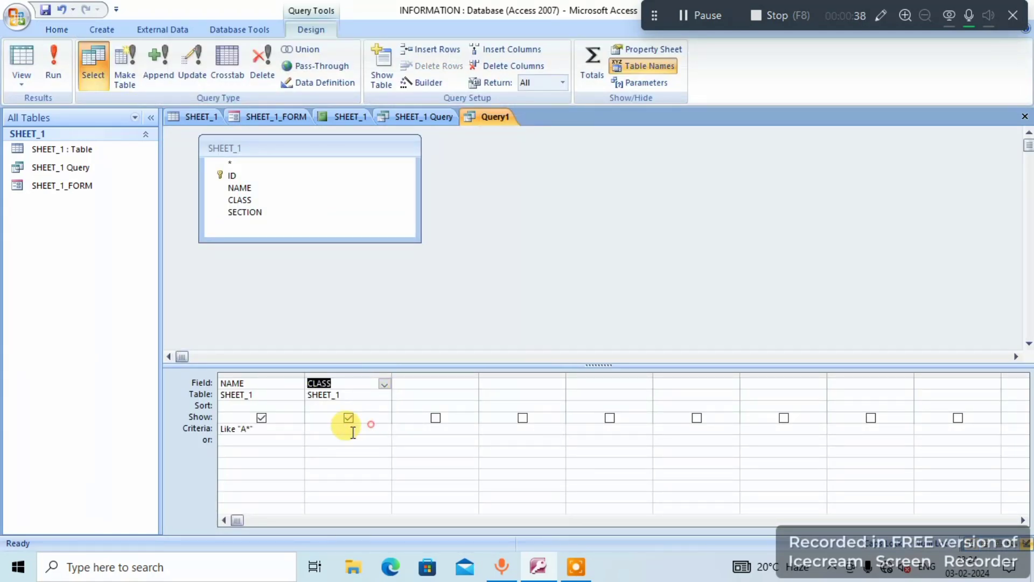
# - Check the class values in the SHEET_1 table, set the query's CLASS criterion to >6 and run the query
pyautogui.click(325, 429)
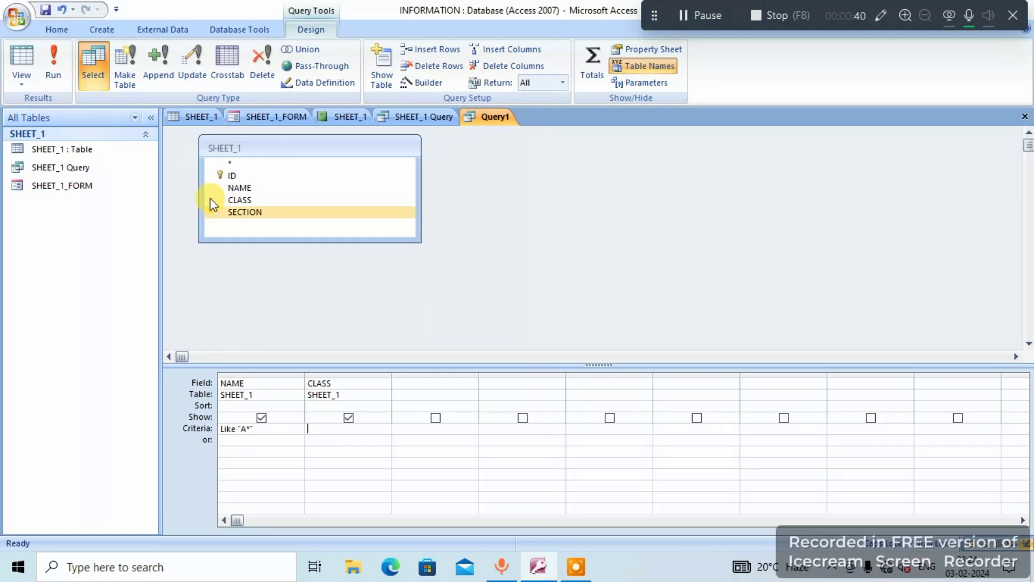
pyautogui.click(178, 117)
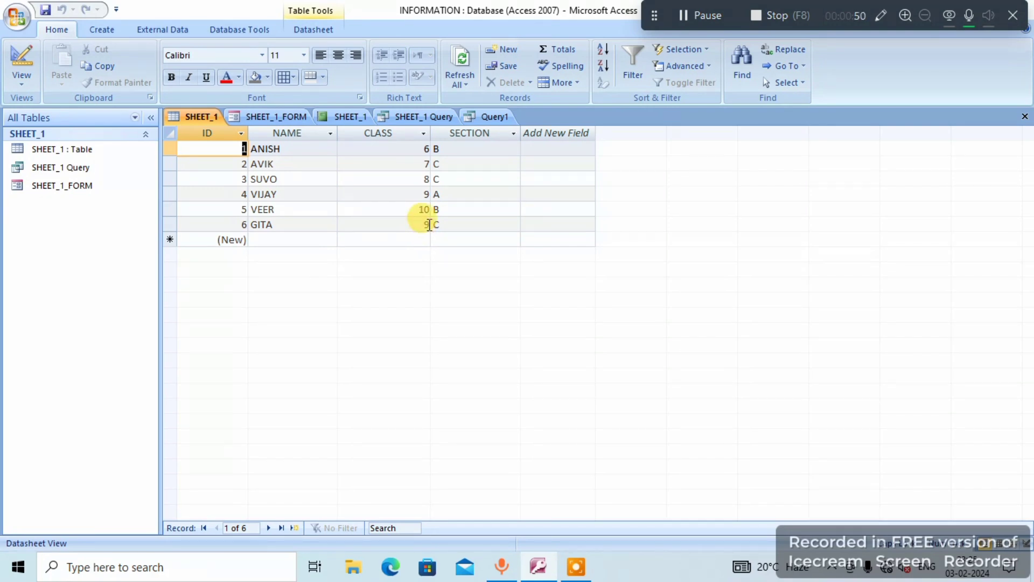
pyautogui.click(492, 116)
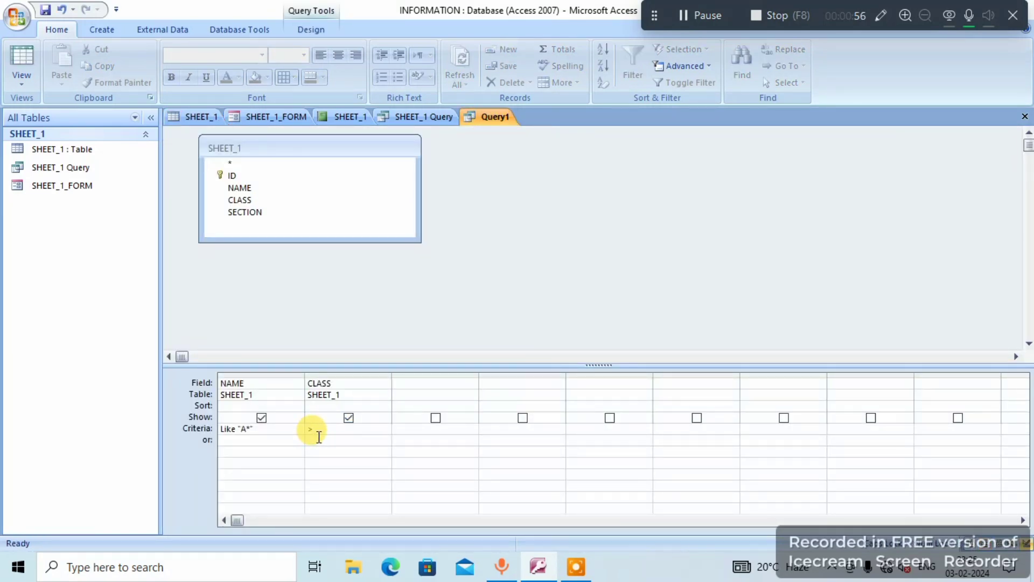
pyautogui.write('6')
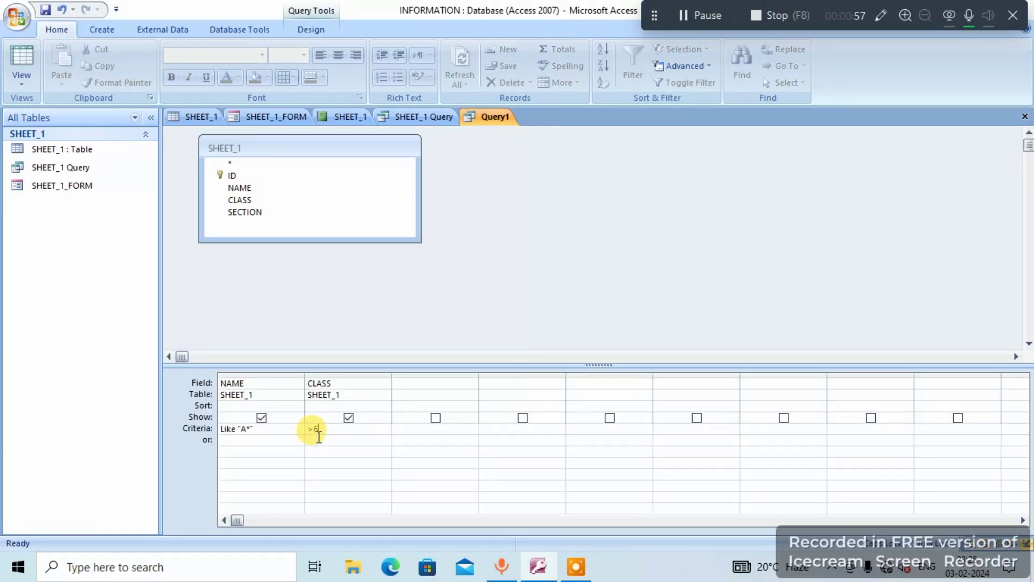
pyautogui.click(325, 31)
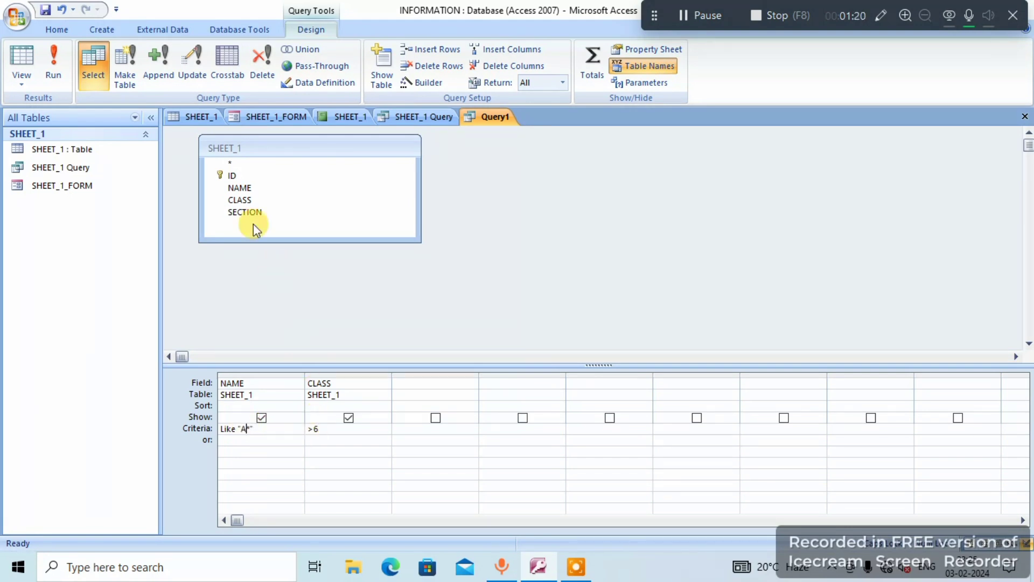
pyautogui.click(58, 76)
pyautogui.click(225, 148)
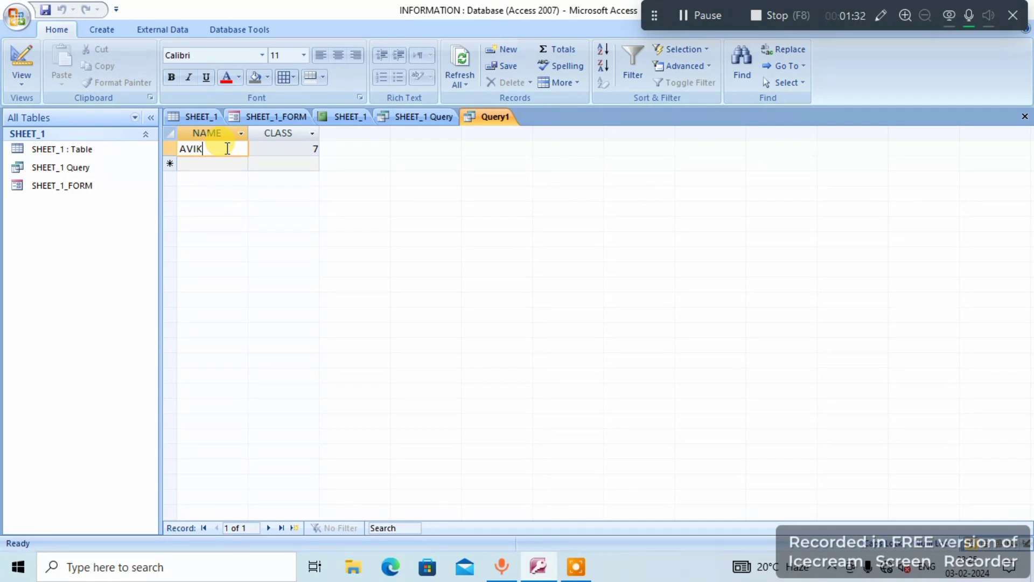
# - Change the query's NAME criterion to Like "S*", run the query and return it to Design View
pyautogui.rightClick(500, 114)
pyautogui.click(548, 180)
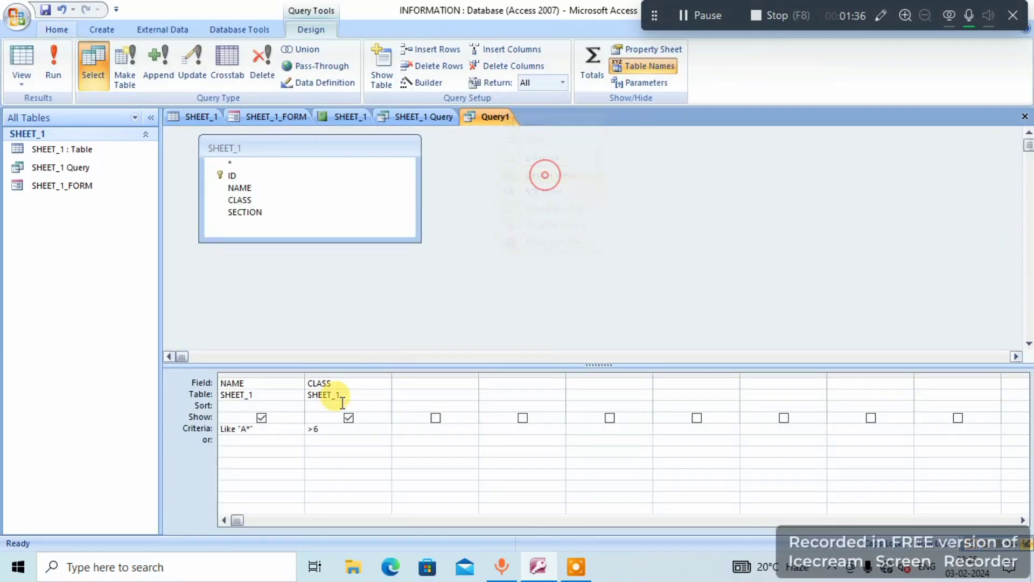
pyautogui.press('BackSpace')
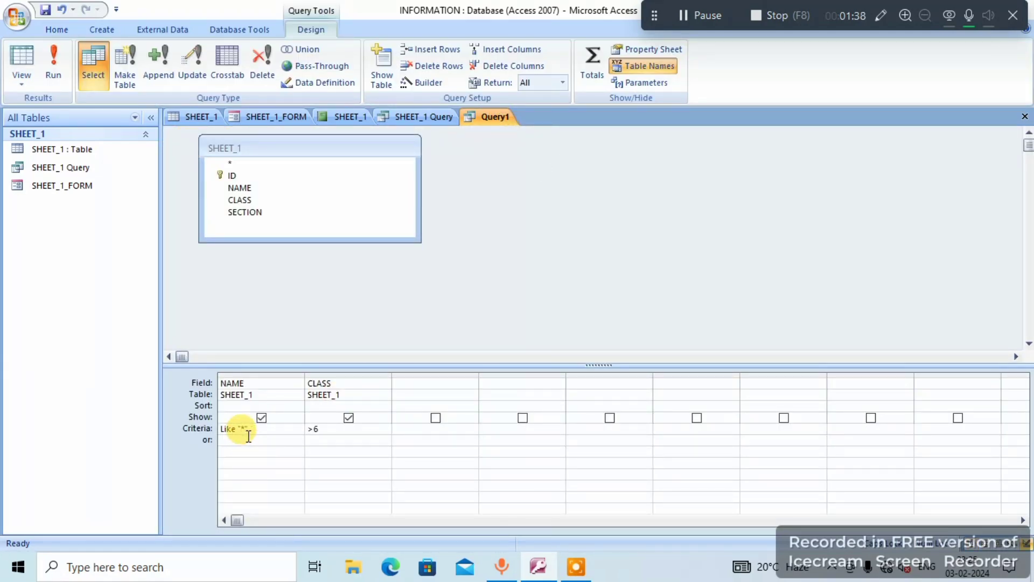
pyautogui.click(51, 72)
pyautogui.click(237, 148)
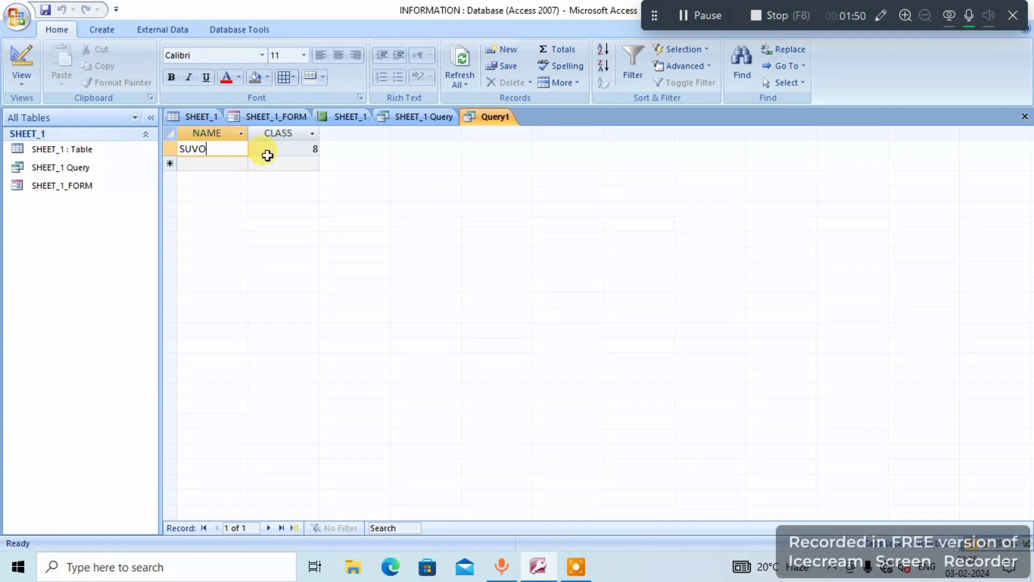
pyautogui.rightClick(485, 125)
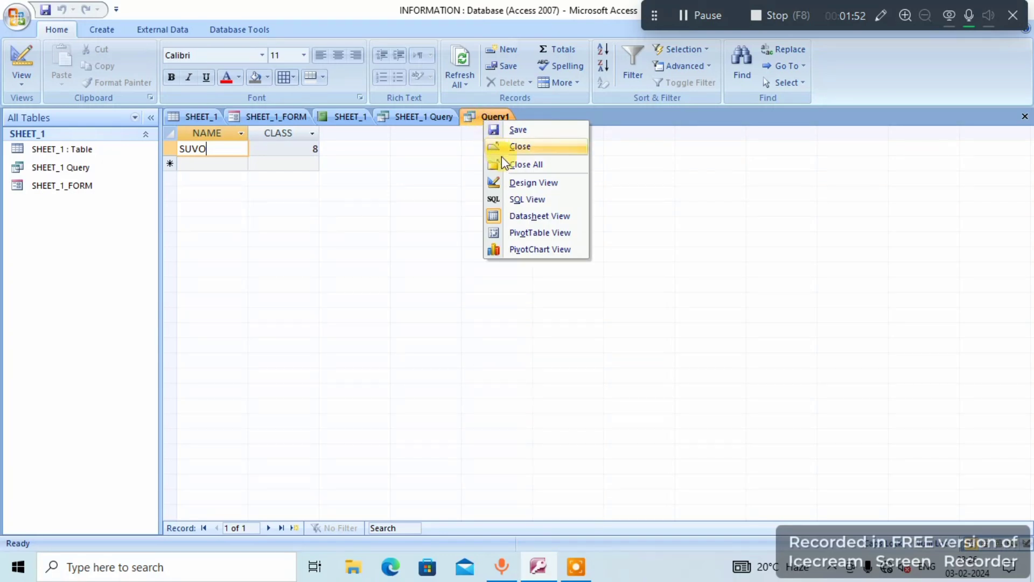
pyautogui.click(515, 181)
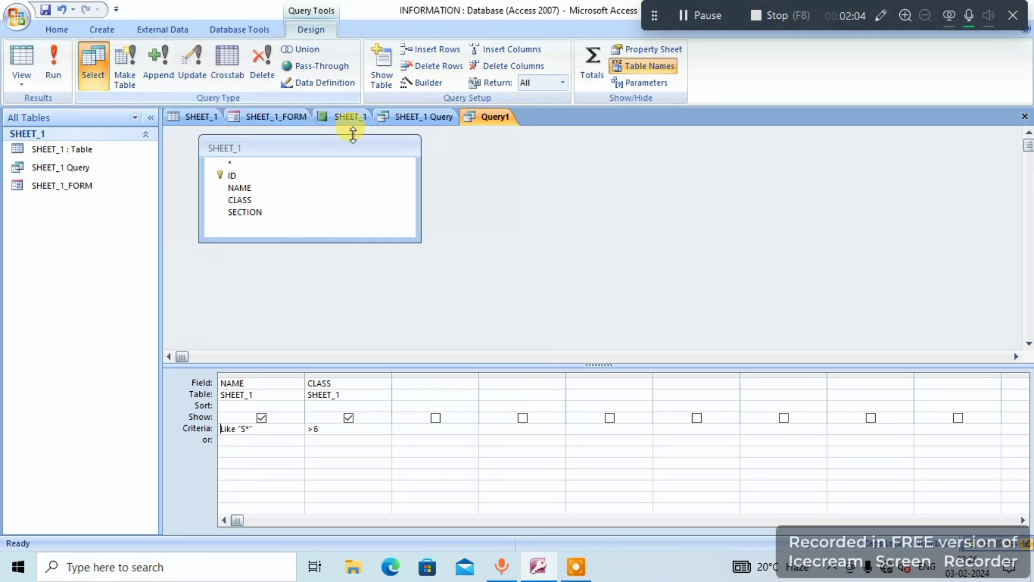
# - Start an Excel import into a new table, using the workbook Anik..xlsx from the Documents folder as the source
pyautogui.click(136, 31)
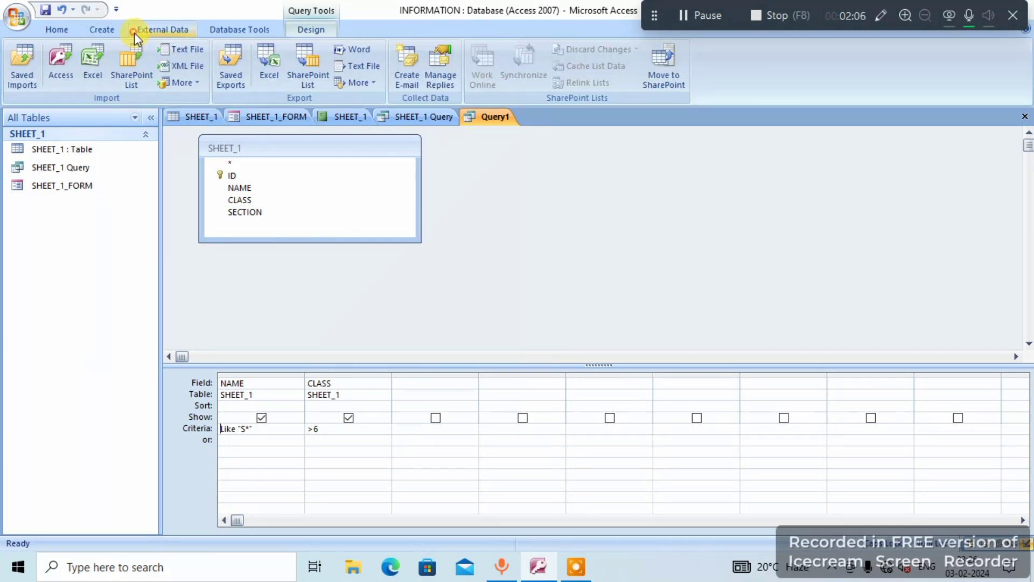
pyautogui.click(93, 69)
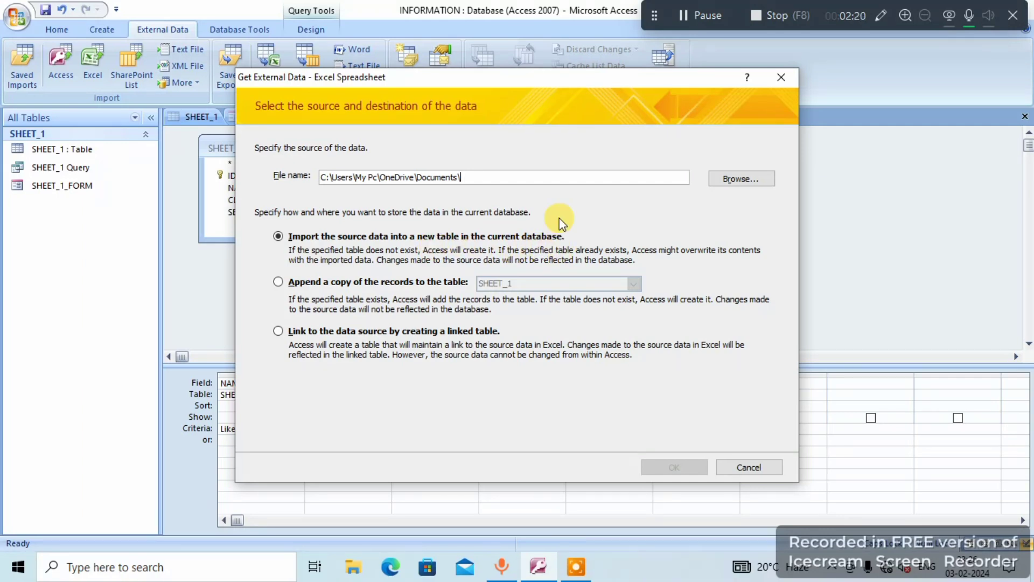
pyautogui.click(759, 178)
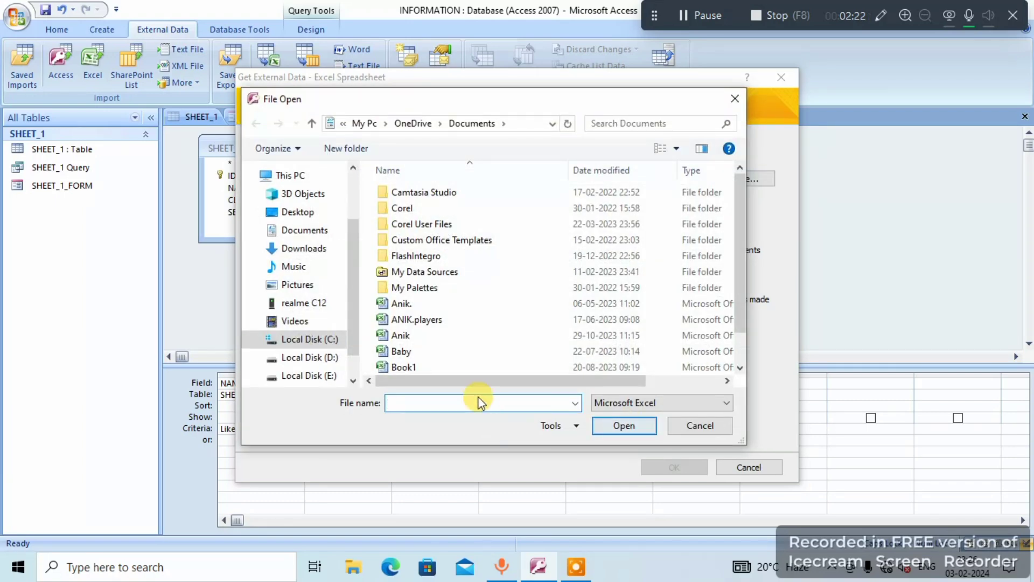
pyautogui.scroll(-1, 469, 337)
pyautogui.click(464, 362)
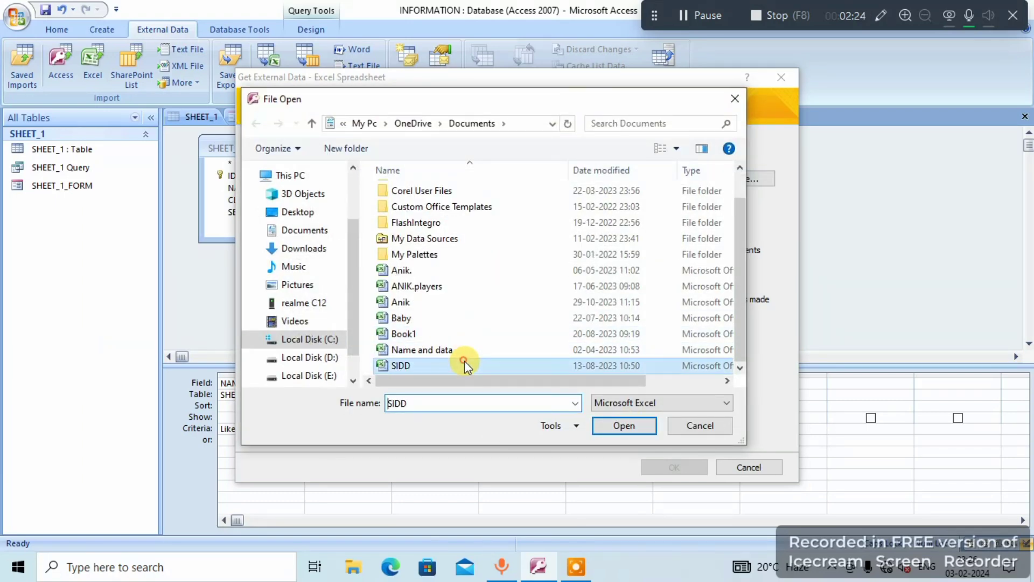
pyautogui.click(481, 319)
pyautogui.click(484, 285)
pyautogui.click(482, 270)
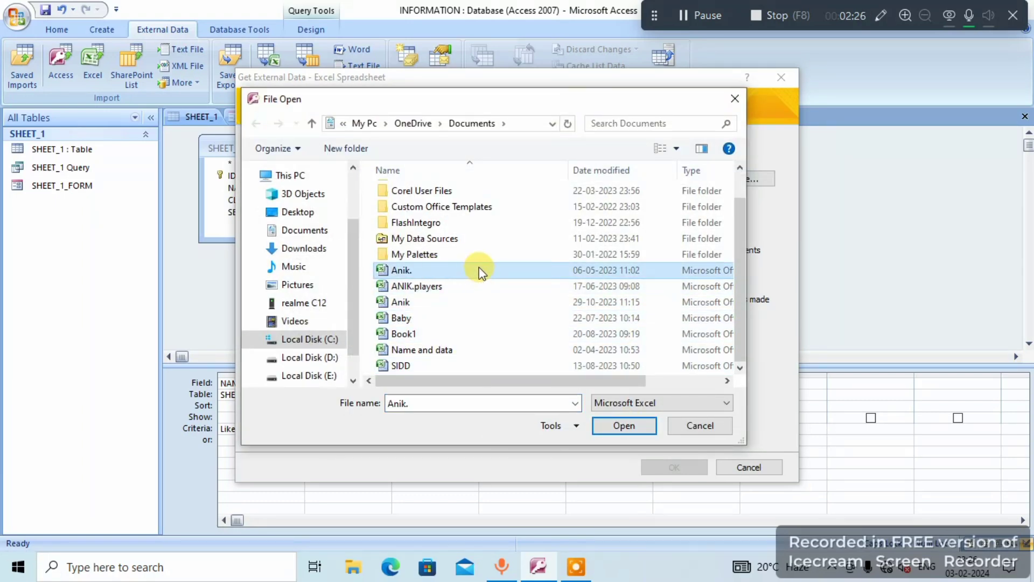
pyautogui.click(641, 422)
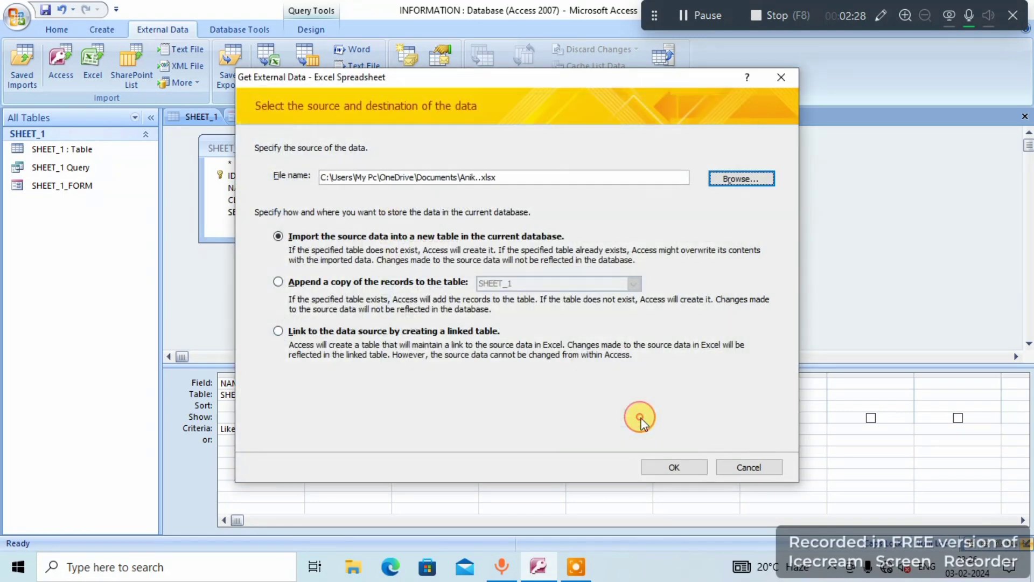
pyautogui.click(687, 470)
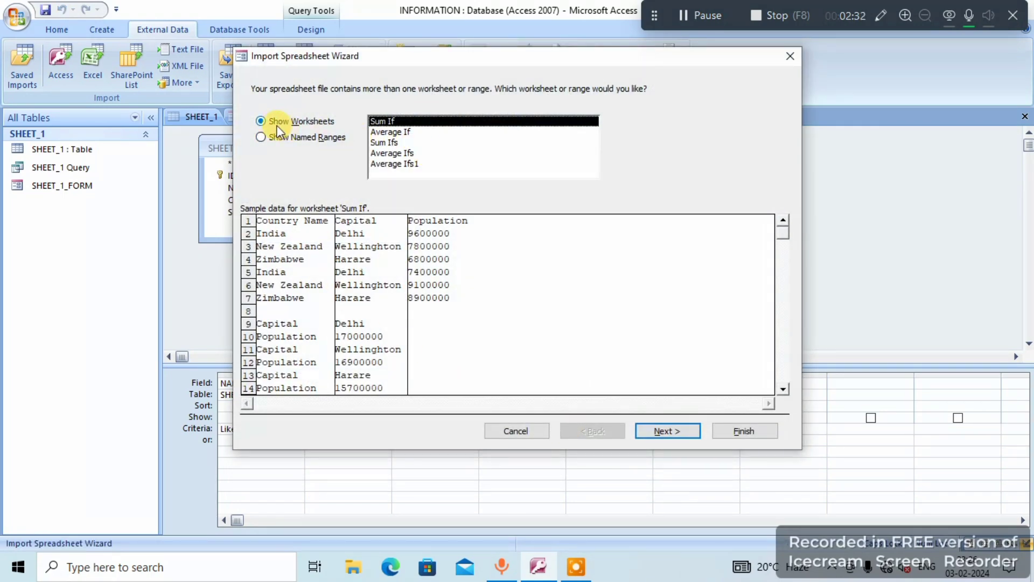
# - Preview the workbook's worksheets and choose Sum If as the sheet to import
pyautogui.click(323, 134)
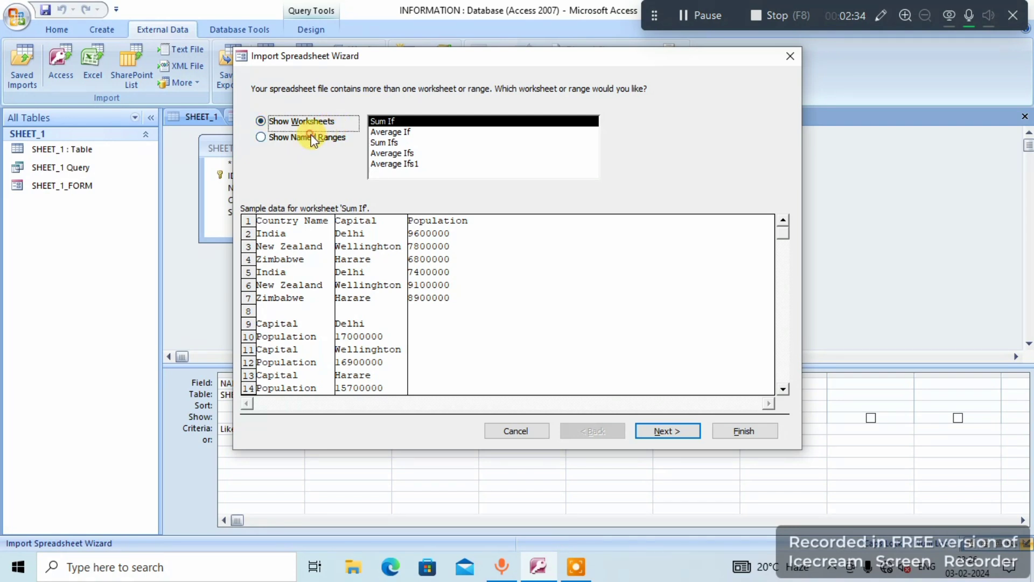
pyautogui.click(309, 123)
pyautogui.click(398, 130)
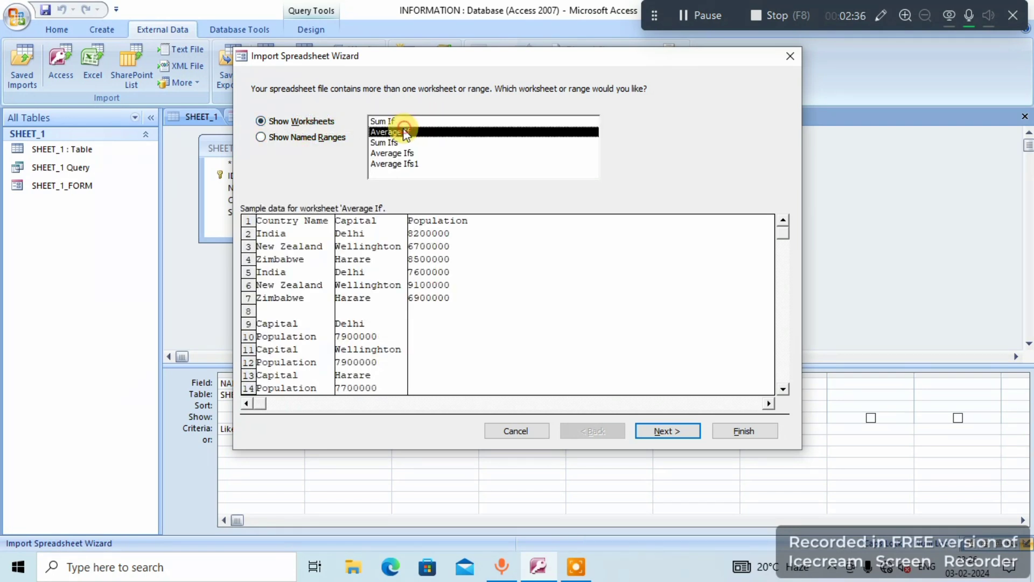
pyautogui.click(399, 120)
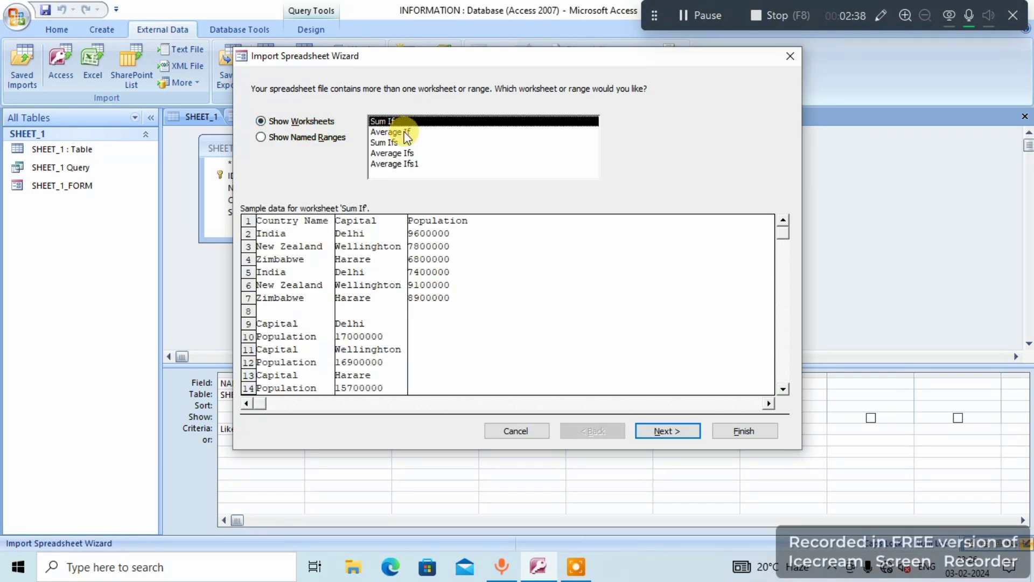
pyautogui.click(400, 132)
pyautogui.click(400, 143)
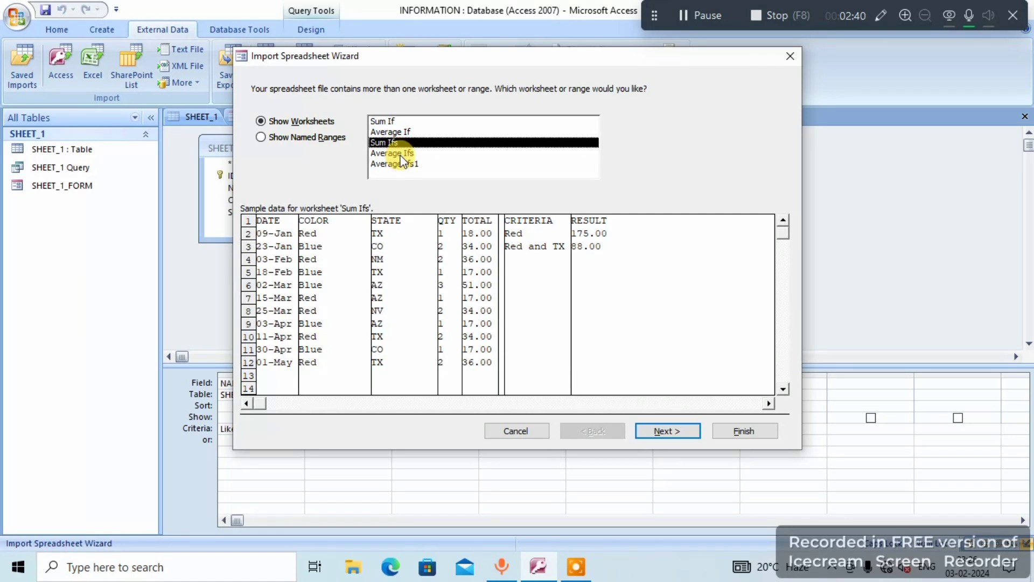
pyautogui.click(400, 153)
pyautogui.click(400, 165)
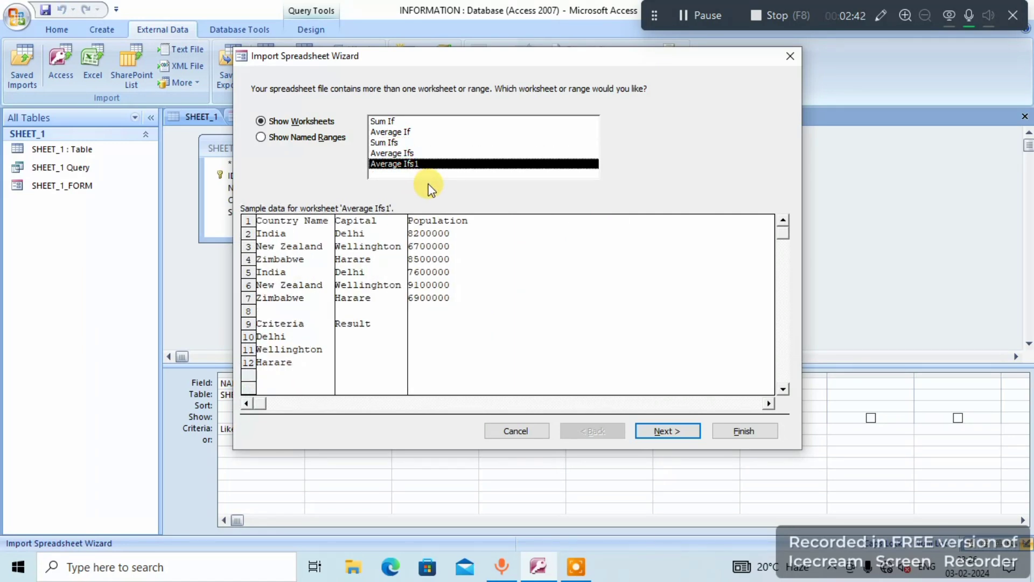
pyautogui.click(419, 120)
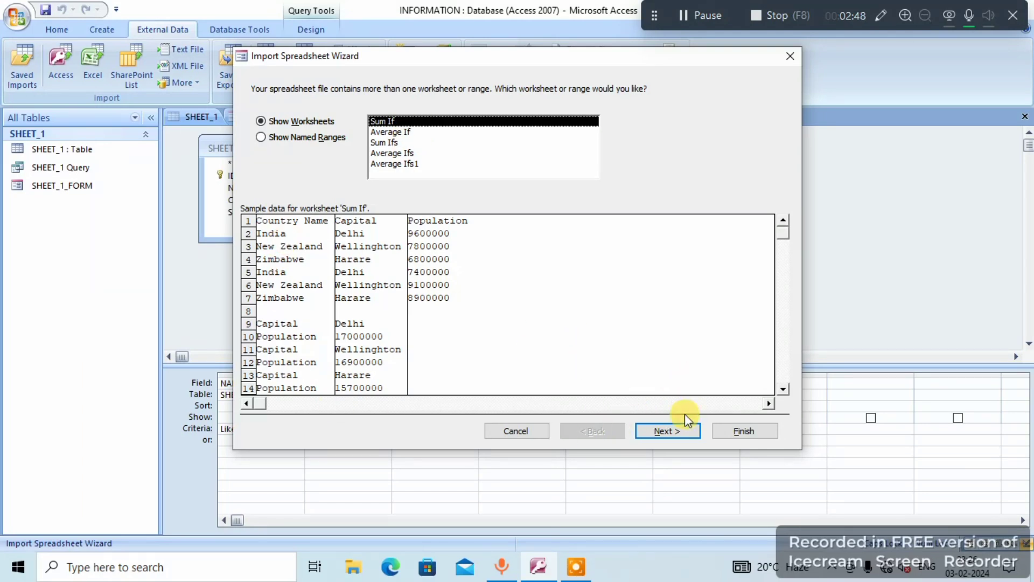
pyautogui.click(681, 430)
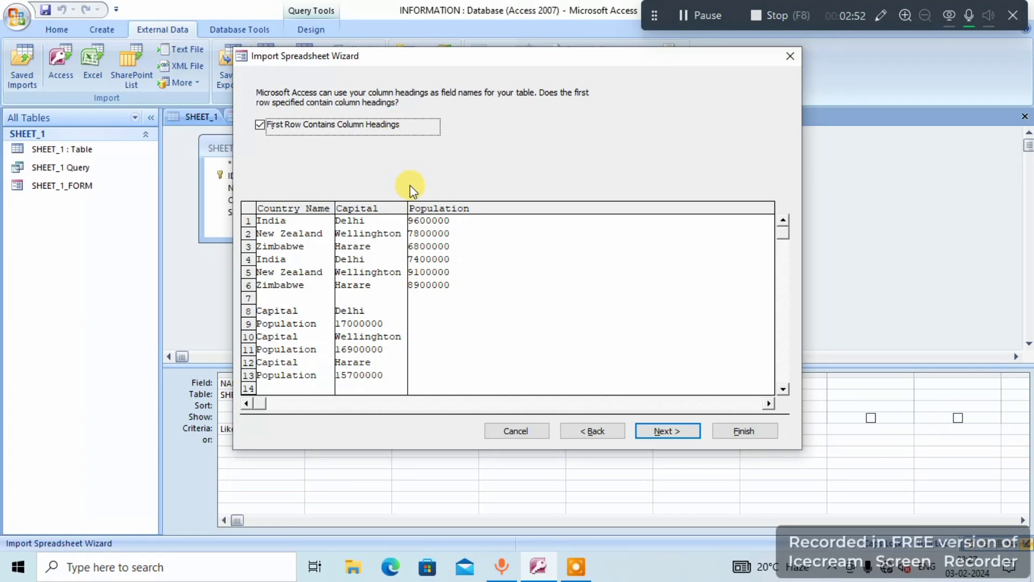
# - Use the first row as column headings, keep the default field options and let Access add the primary key
pyautogui.click(683, 431)
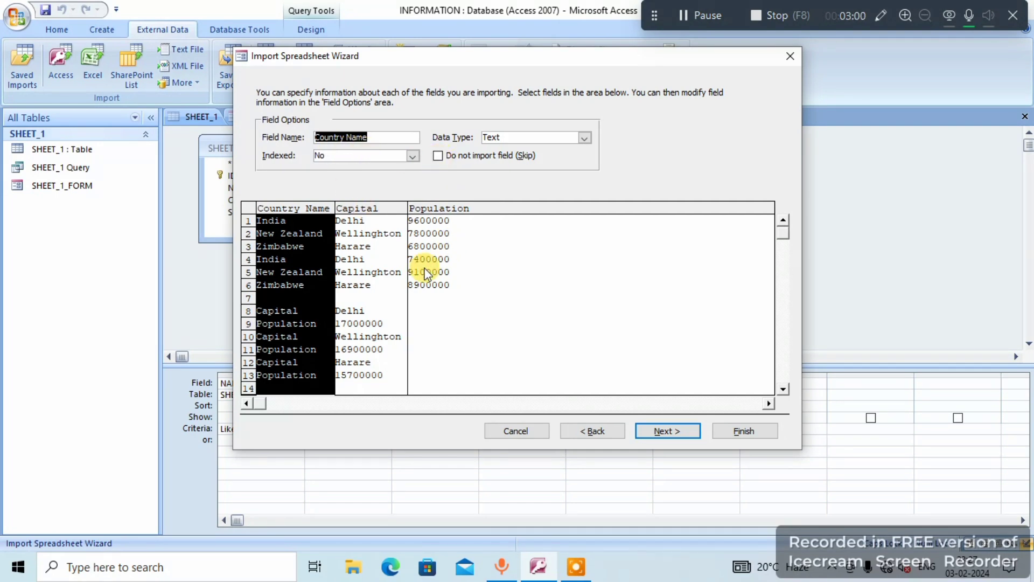
pyautogui.click(678, 433)
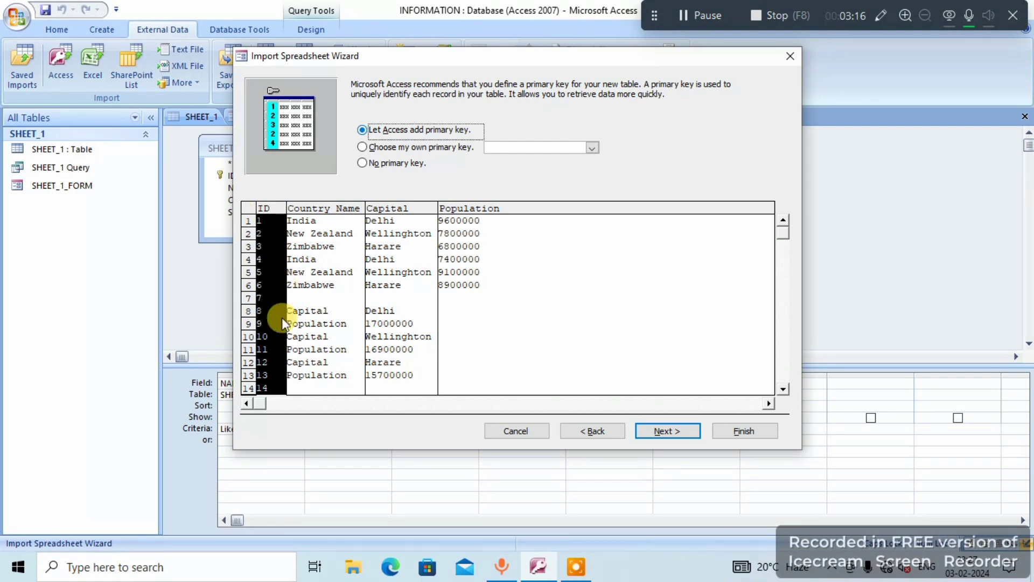
pyautogui.click(689, 434)
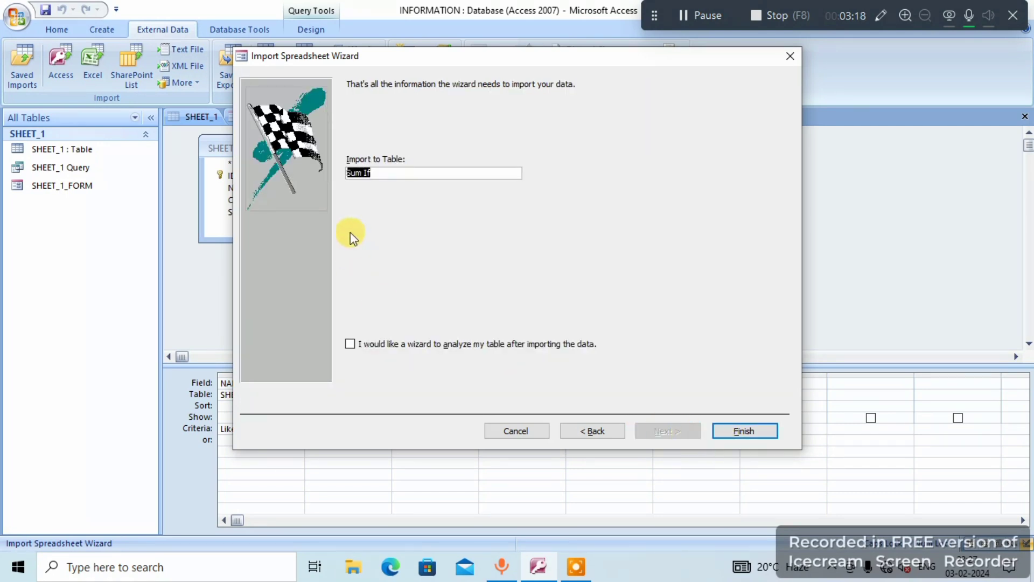
# - Name the imported table COUNTRY and finish the import without saving the import steps
pyautogui.moveTo(398, 171); pyautogui.dragTo(336, 171)
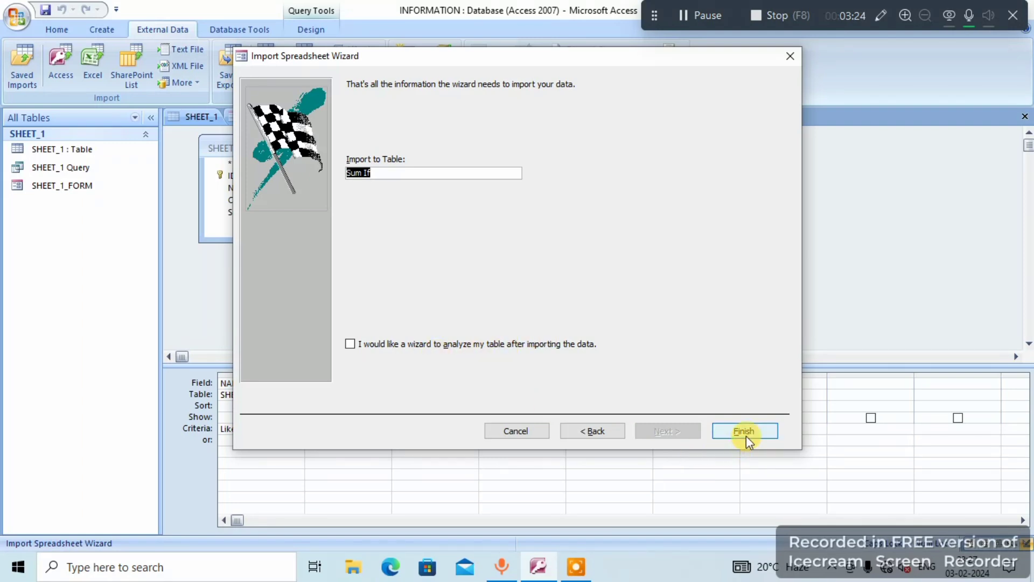
pyautogui.press('BackSpace')
pyautogui.write('COUNTRY')
pyautogui.click(745, 431)
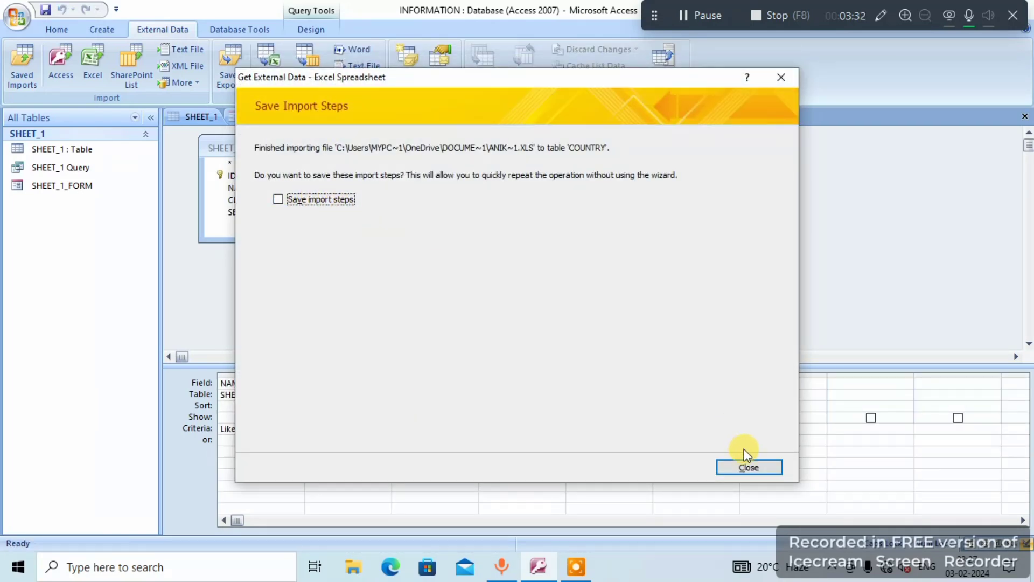
pyautogui.click(748, 467)
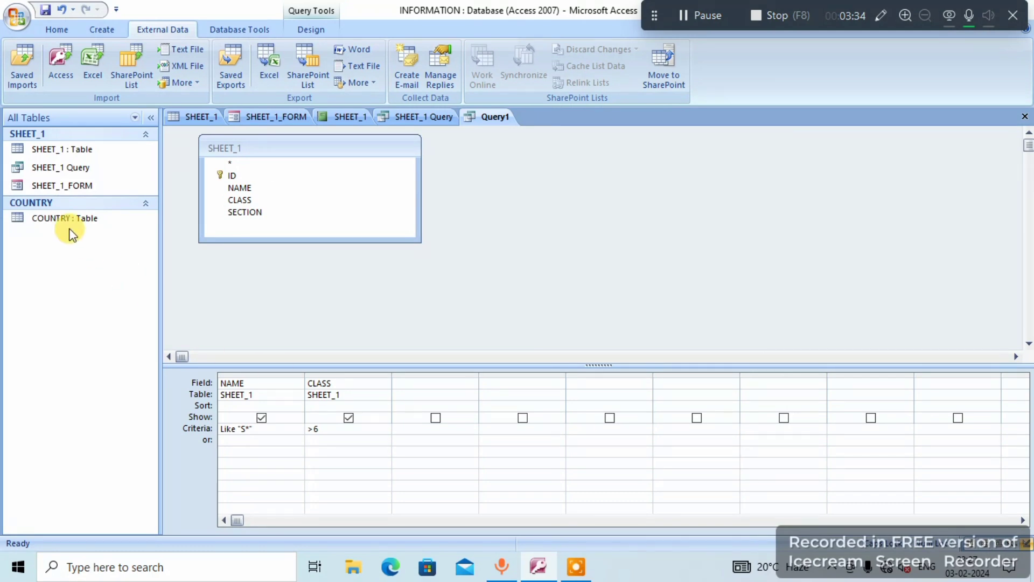
# - Open the COUNTRY table and widen its Population, Capital, Country Name and ID columns
pyautogui.click(64, 219)
pyautogui.doubleClick(66, 219)
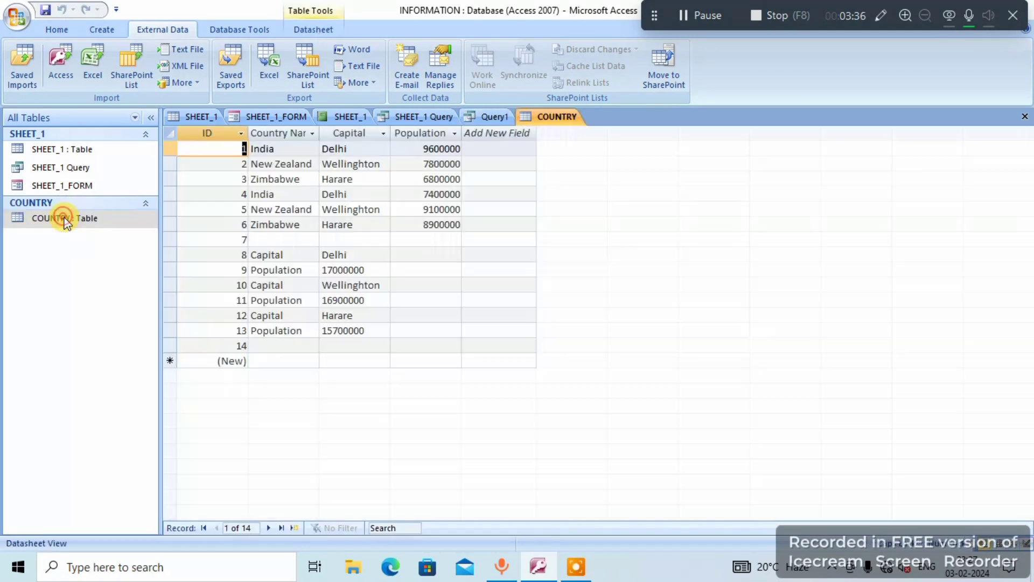
pyautogui.moveTo(459, 133); pyautogui.dragTo(489, 134)
pyautogui.moveTo(390, 134); pyautogui.dragTo(432, 133)
pyautogui.moveTo(321, 133); pyautogui.dragTo(366, 134)
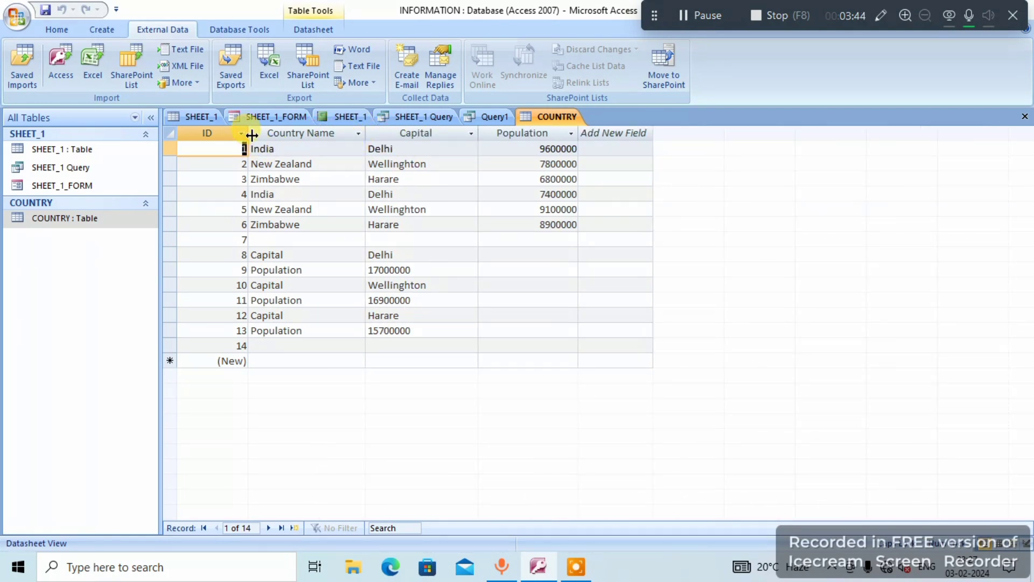
pyautogui.moveTo(252, 135); pyautogui.dragTo(286, 133)
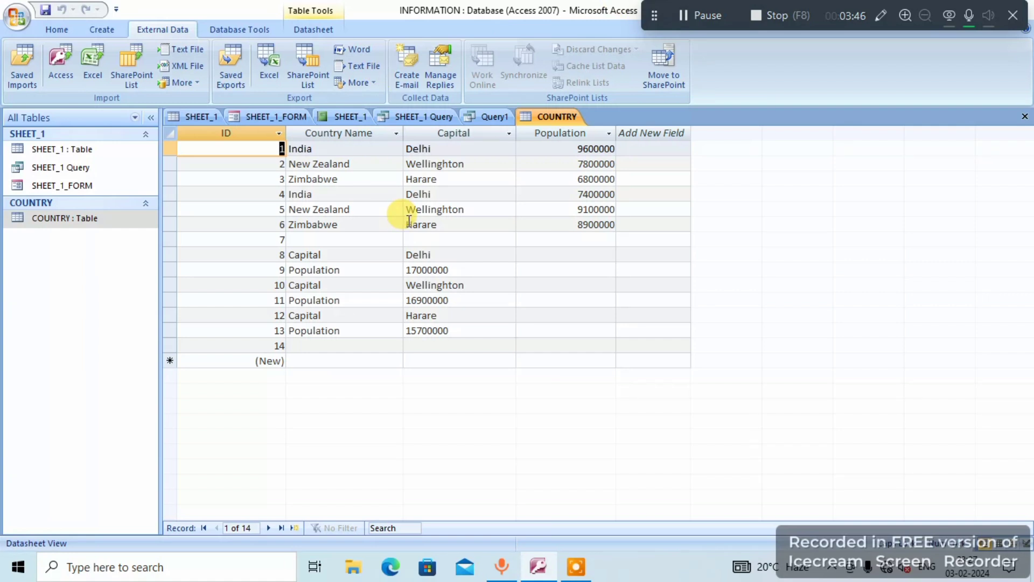